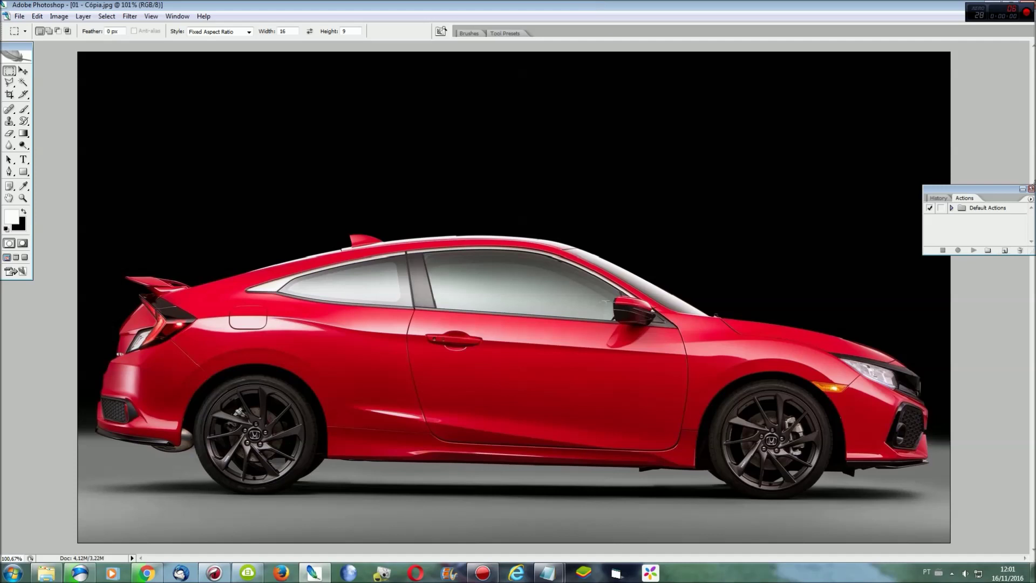
# - Switch to the 02 - Cópia.jpg photo and zoom in on the window pillar and mirror
pyautogui.click(177, 16)
pyautogui.click(197, 253)
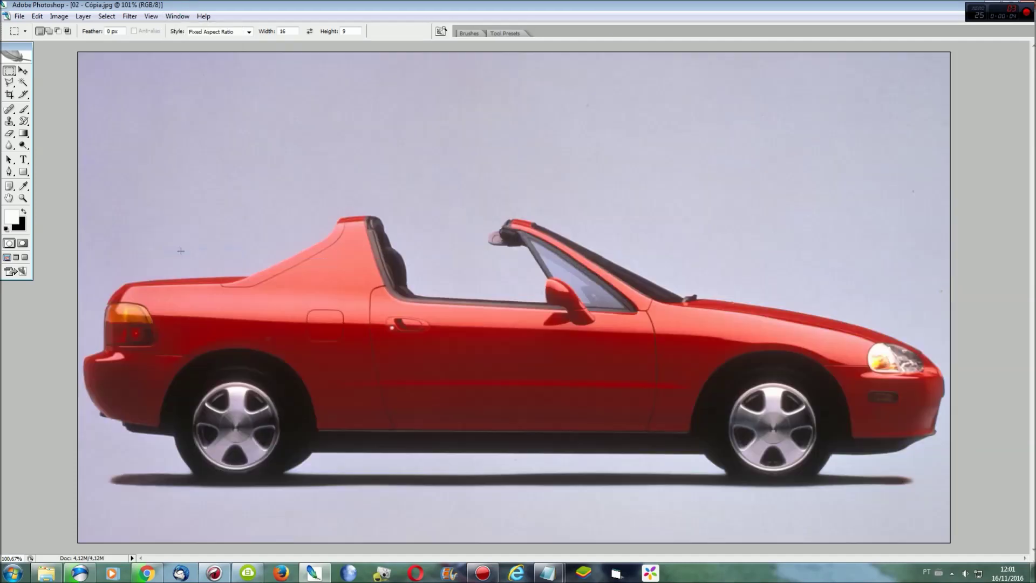
pyautogui.hotkey('ctrl', '+')
pyautogui.hotkey('ctrl', '+')
pyautogui.scroll(2, 518, 254)
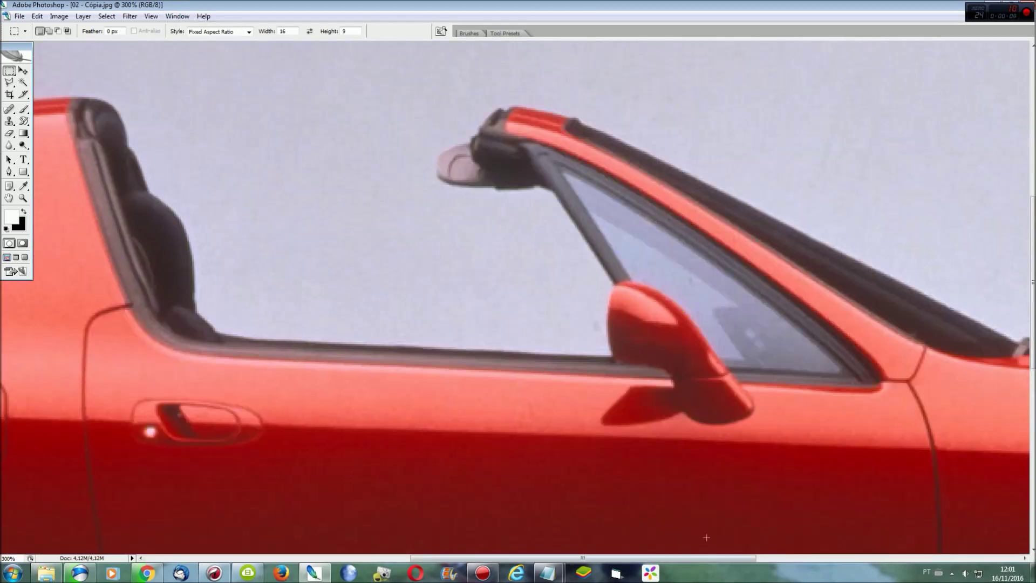
pyautogui.moveTo(685, 559); pyautogui.dragTo(703, 559)
# - Copy a slice of the window pillar to a new layer and stretch it down to the door sill
pyautogui.press('l')
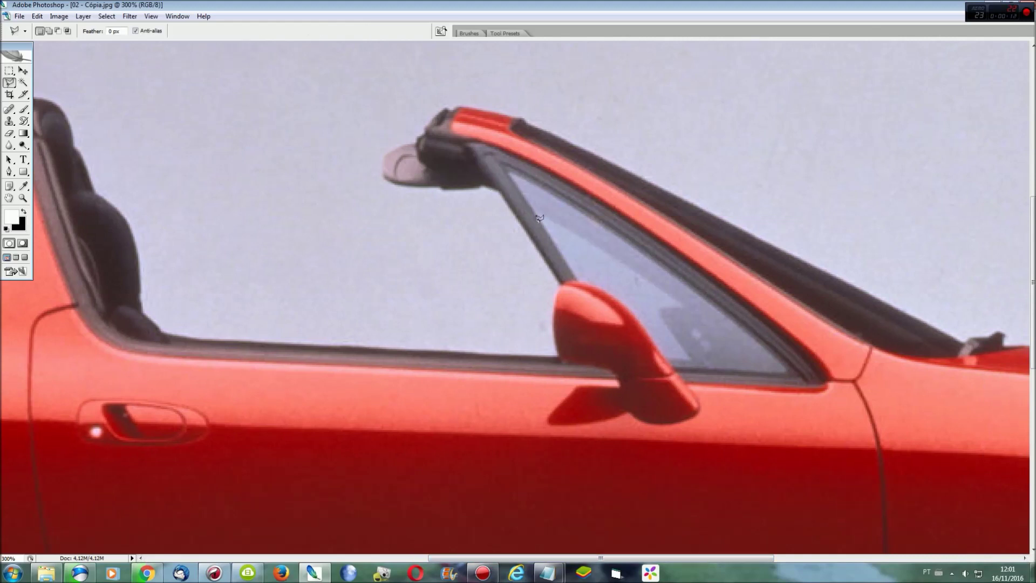
pyautogui.click(517, 223)
pyautogui.click(545, 224)
pyautogui.hotkey('ctrl', 'j')
pyautogui.hotkey('ctrl', 't')
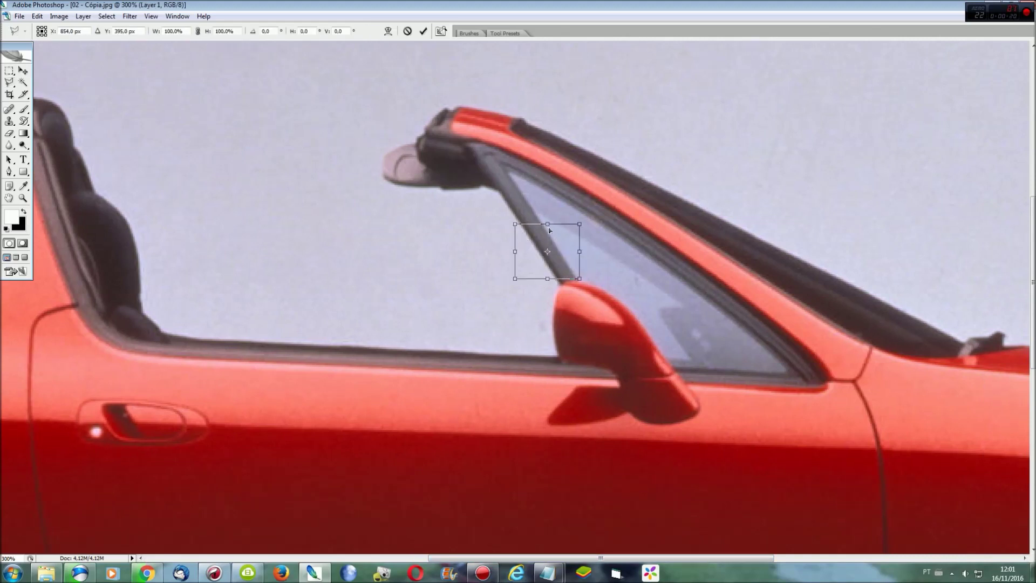
pyautogui.moveTo(549, 281)
pyautogui.mouseDown()
pyautogui.moveTo(549, 368)
pyautogui.moveTo(604, 376)
pyautogui.mouseUp()
pyautogui.rightClick(542, 295)
pyautogui.press('Escape')
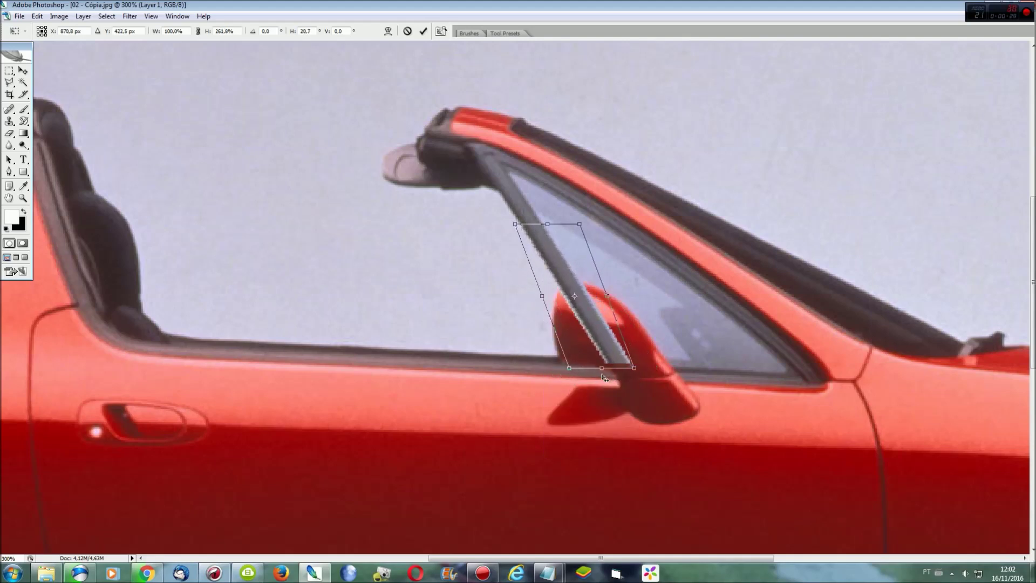
pyautogui.press('Return')
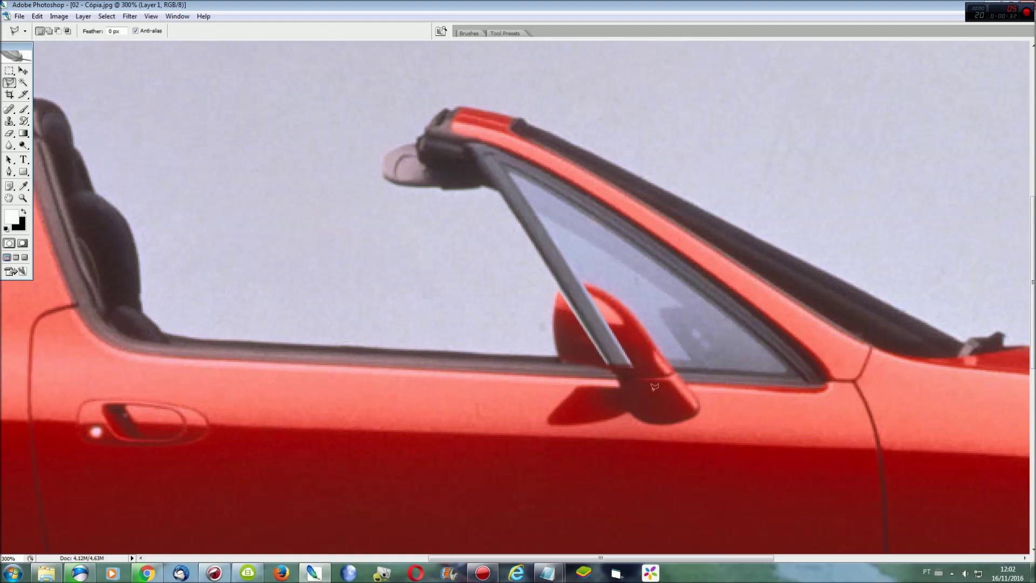
# - From the Background, copy a sill piece to a new layer, stretching and skewing it left along the window bottom
pyautogui.press('F7')
pyautogui.hotkey('alt', '[')
pyautogui.press('F7')
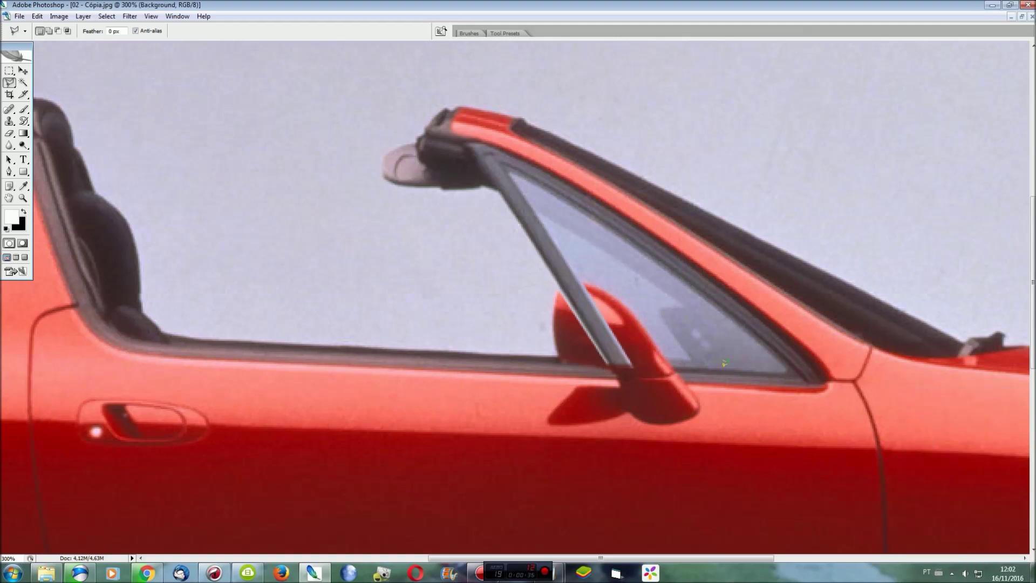
pyautogui.click(667, 356)
pyautogui.hotkey('ctrl', 'j')
pyautogui.hotkey('ctrl', 't')
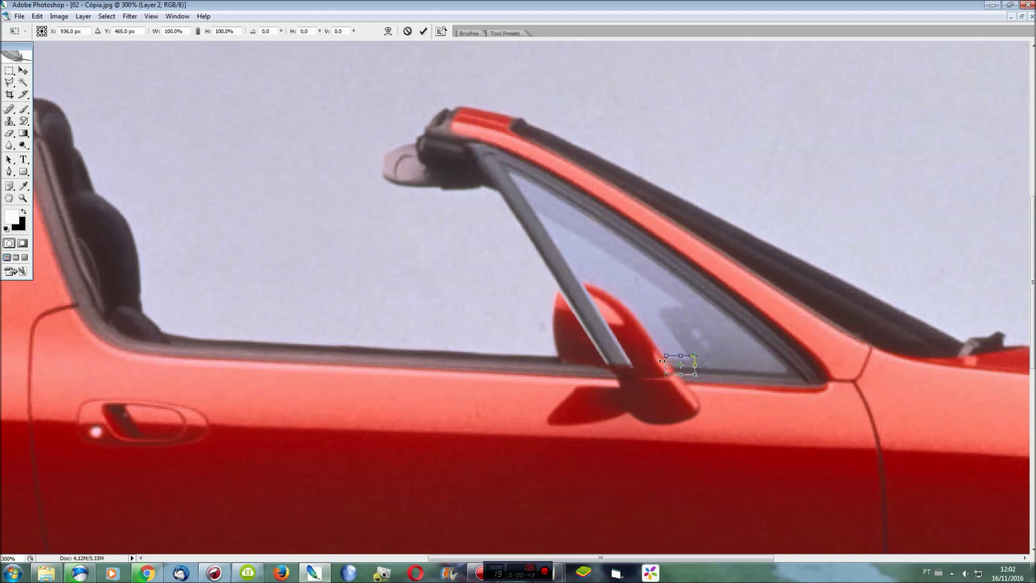
pyautogui.moveTo(662, 361); pyautogui.dragTo(586, 365)
pyautogui.rightClick(669, 365)
pyautogui.click(715, 413)
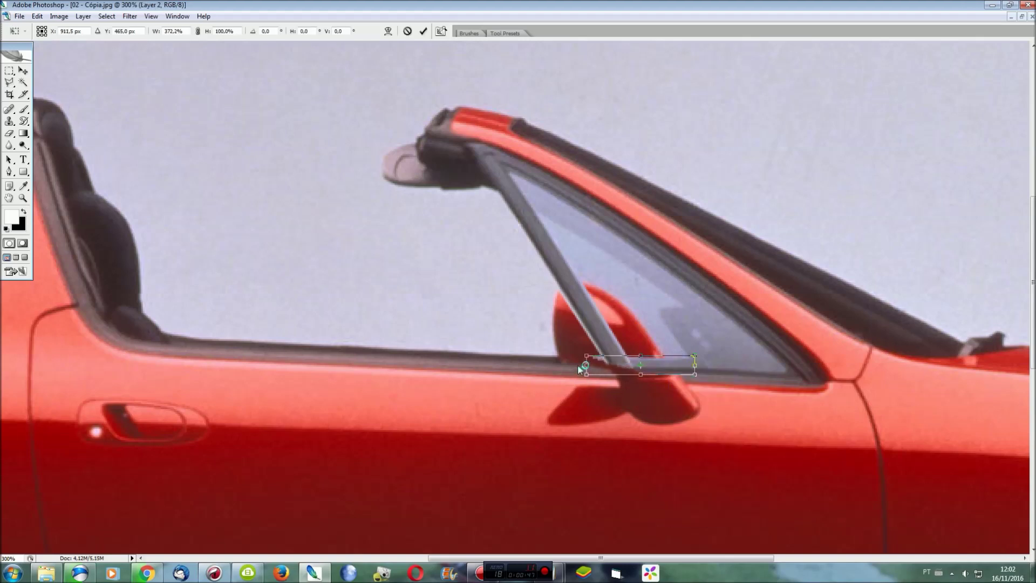
pyautogui.moveTo(586, 364); pyautogui.dragTo(583, 366)
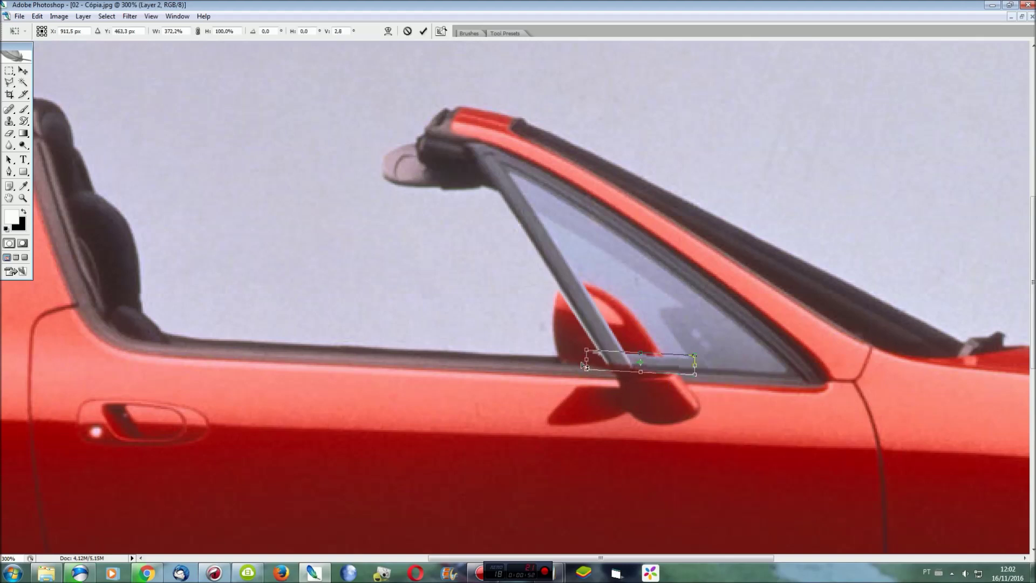
pyautogui.press('Return')
# - Make the Background layer active again and switch to the Eyedropper
pyautogui.press('F7')
pyautogui.click(943, 465)
pyautogui.press('F7')
pyautogui.click(24, 186)
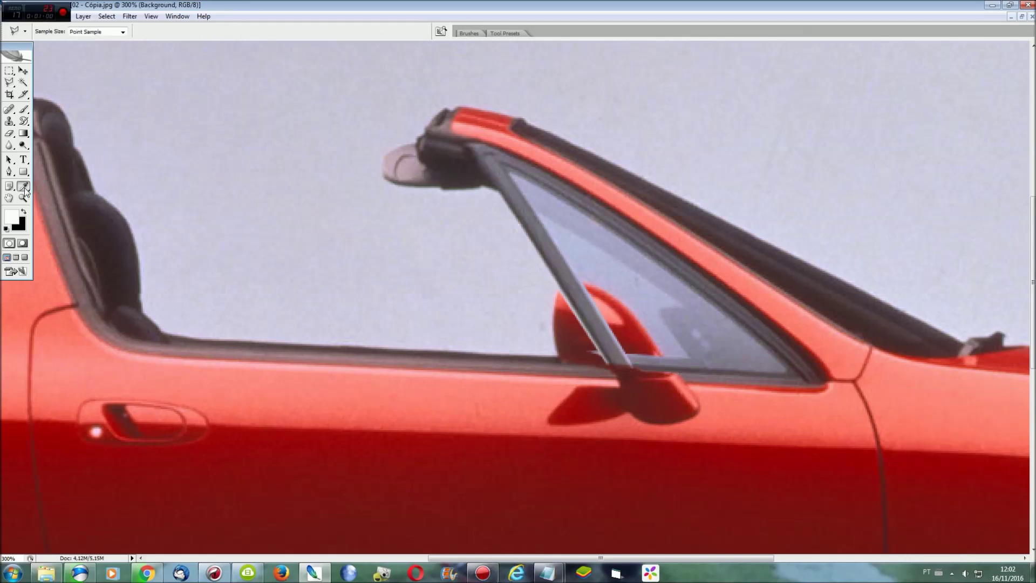
# - Sample the lavender glass colour and fill the glass area beside the pillar with it
pyautogui.click(613, 270)
pyautogui.click(23, 210)
pyautogui.press('l')
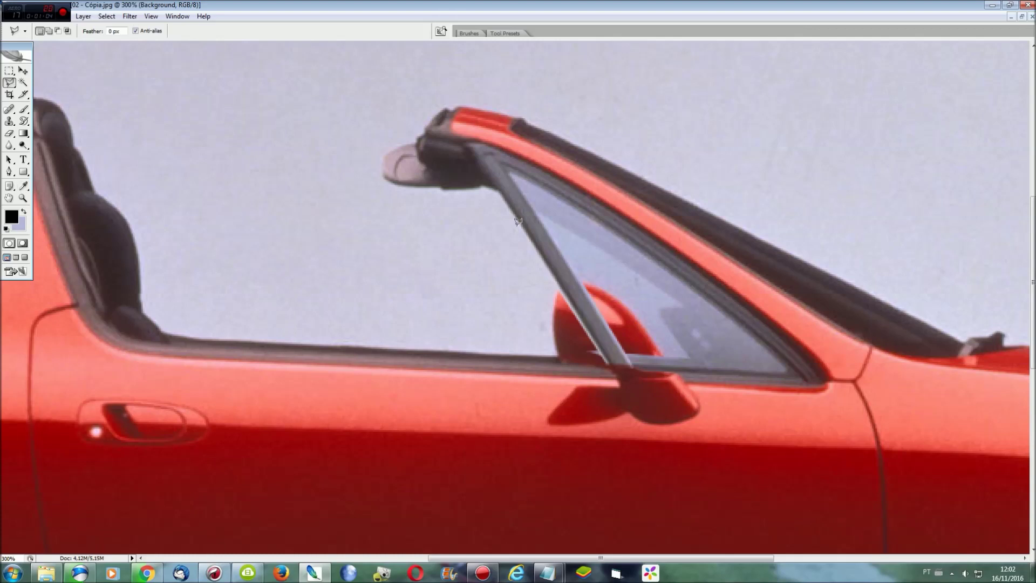
pyautogui.click(536, 208)
pyautogui.click(625, 359)
pyautogui.click(537, 215)
pyautogui.press('Delete')
pyautogui.hotkey('ctrl', 'd')
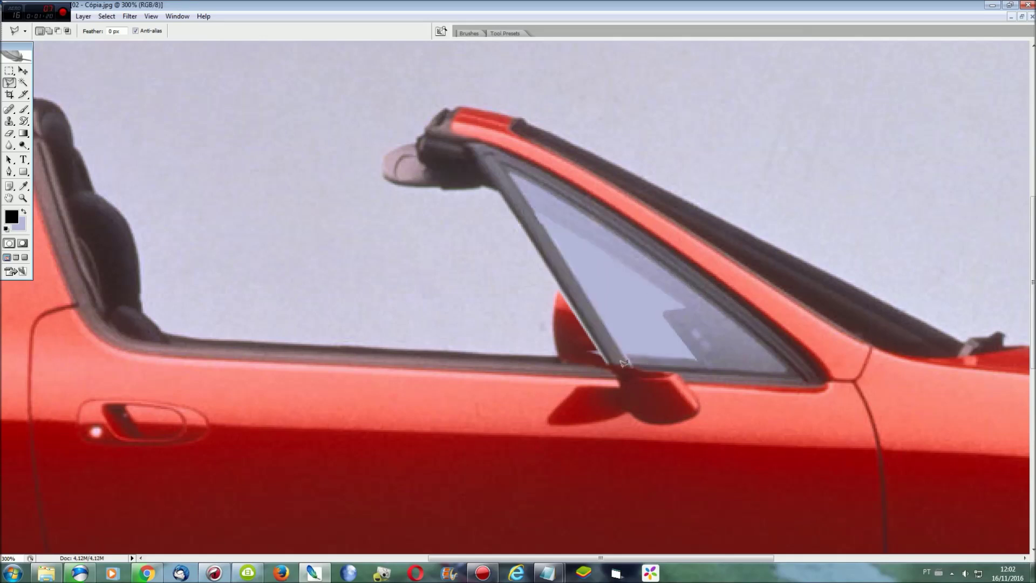
# - Fill the red side mirror's area with the lavender glass colour
pyautogui.click(544, 353)
pyautogui.click(602, 356)
pyautogui.click(555, 279)
pyautogui.doubleClick(534, 336)
pyautogui.press('Delete')
pyautogui.hotkey('ctrl', 'd')
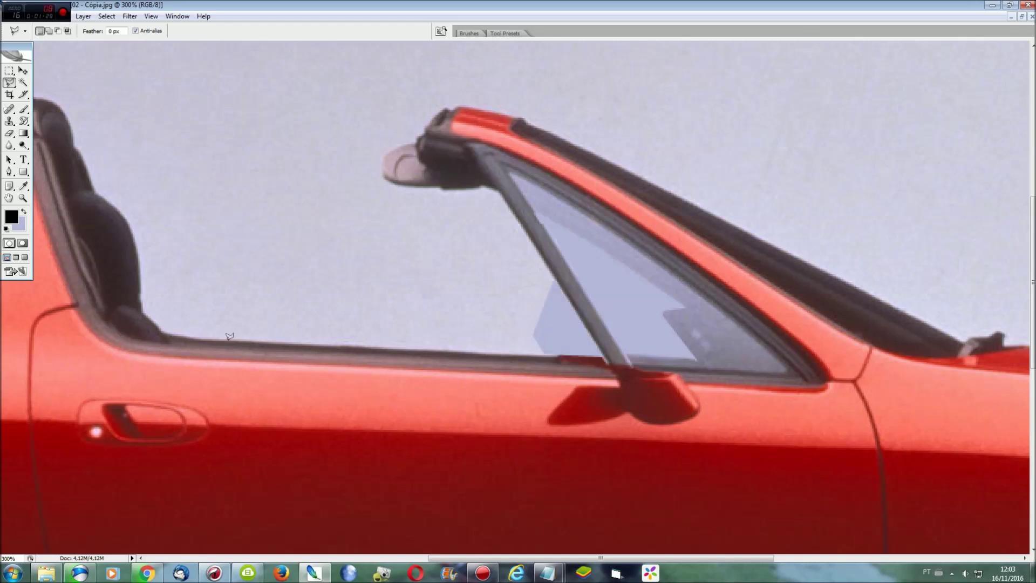
# - Copy the window sill strip to a new layer and stretch it right toward the pillar
pyautogui.click(193, 359)
pyautogui.click(551, 333)
pyautogui.click(192, 334)
pyautogui.hotkey('ctrl', 'j')
pyautogui.hotkey('ctrl', 't')
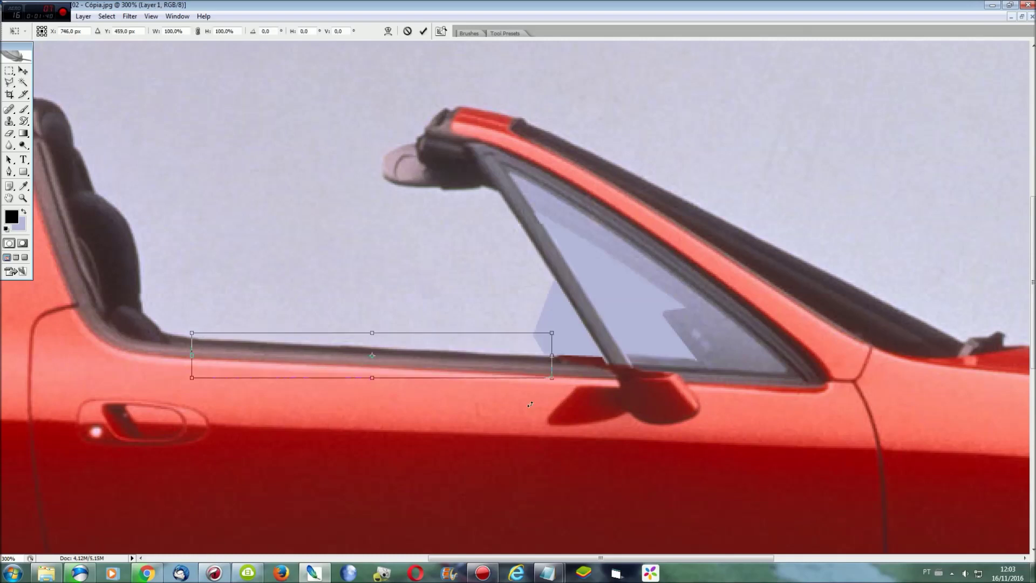
pyautogui.moveTo(552, 356)
pyautogui.mouseDown()
pyautogui.moveTo(690, 356)
pyautogui.moveTo(695, 366)
pyautogui.mouseUp()
pyautogui.rightClick(636, 353)
pyautogui.click(695, 366)
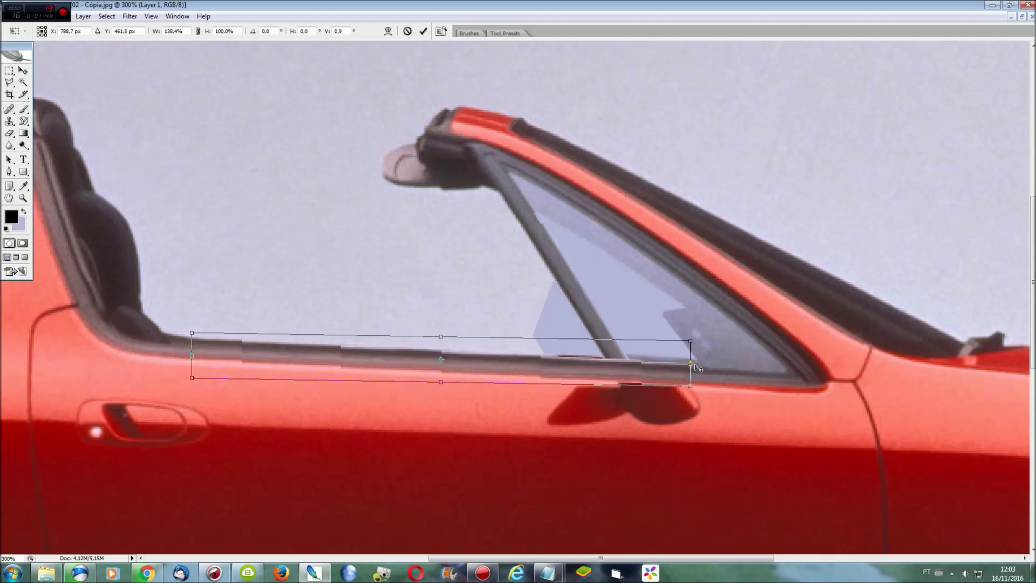
pyautogui.press('Return')
# - Outline the sill up to the pillar, then merge the stretched sill strip into the background
pyautogui.click(700, 369)
pyautogui.click(700, 369)
pyautogui.click(639, 362)
pyautogui.click(194, 339)
pyautogui.click(620, 314)
pyautogui.doubleClick(696, 351)
pyautogui.hotkey('ctrl', 'd')
pyautogui.hotkey('ctrl', 'e')
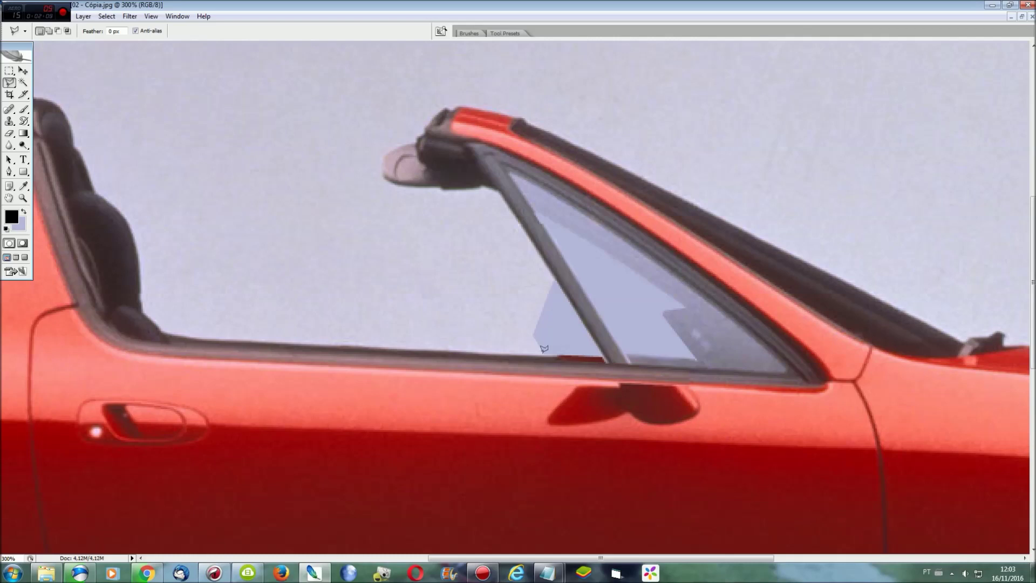
# - Copy another sill piece to a new layer and stretch it right to the pillar
pyautogui.click(475, 351)
pyautogui.click(475, 361)
pyautogui.click(555, 367)
pyautogui.click(475, 350)
pyautogui.hotkey('ctrl', 'j')
pyautogui.hotkey('ctrl', 't')
pyautogui.moveTo(565, 359); pyautogui.dragTo(620, 359)
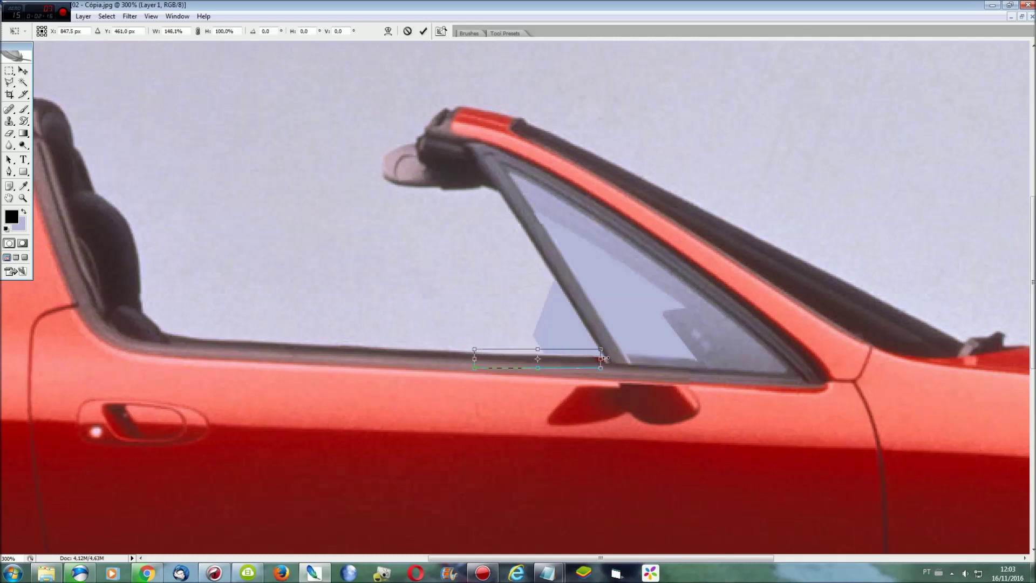
# - Skew the sill piece's right end slightly down, merge it, and fit the whole car on screen
pyautogui.rightClick(585, 361)
pyautogui.click(611, 384)
pyautogui.moveTo(614, 358); pyautogui.dragTo(621, 360)
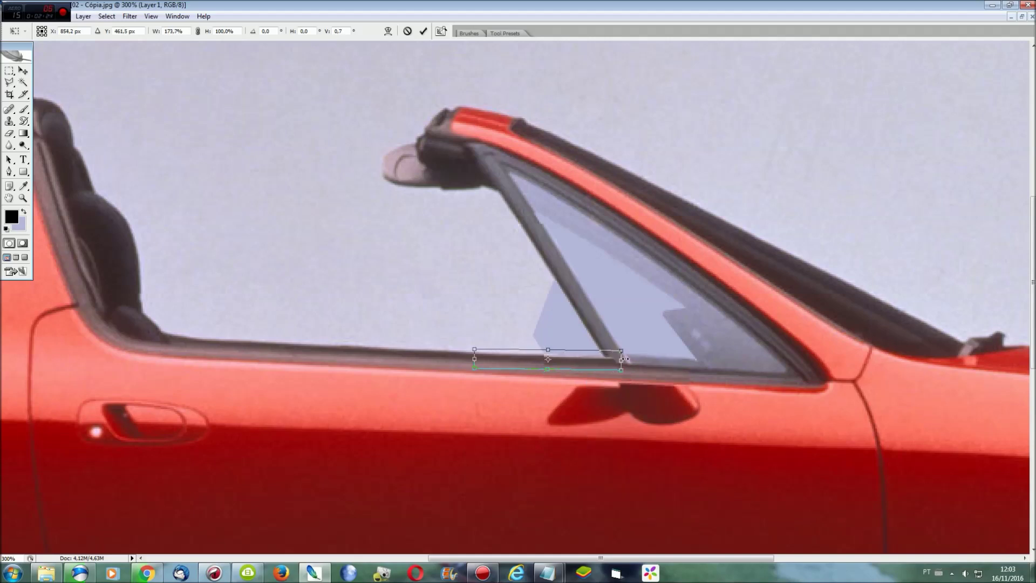
pyautogui.press('Return')
pyautogui.press('l')
pyautogui.hotkey('ctrl', 'e')
pyautogui.hotkey('ctrl', '0')
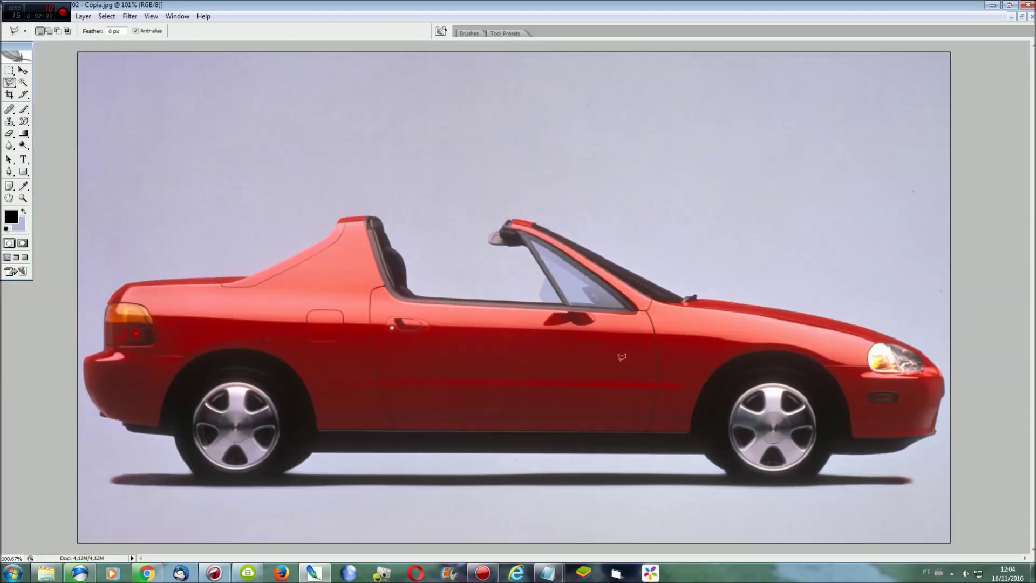
# - Zoom in and trace the roofline from the windshield along the door seam, trunk edge and rear pillar
pyautogui.hotkey('ctrl', '+')
pyautogui.hotkey('ctrl', '+')
pyautogui.hotkey('ctrl', '+')
pyautogui.moveTo(584, 557); pyautogui.dragTo(692, 557)
pyautogui.scroll(3, 773, 383)
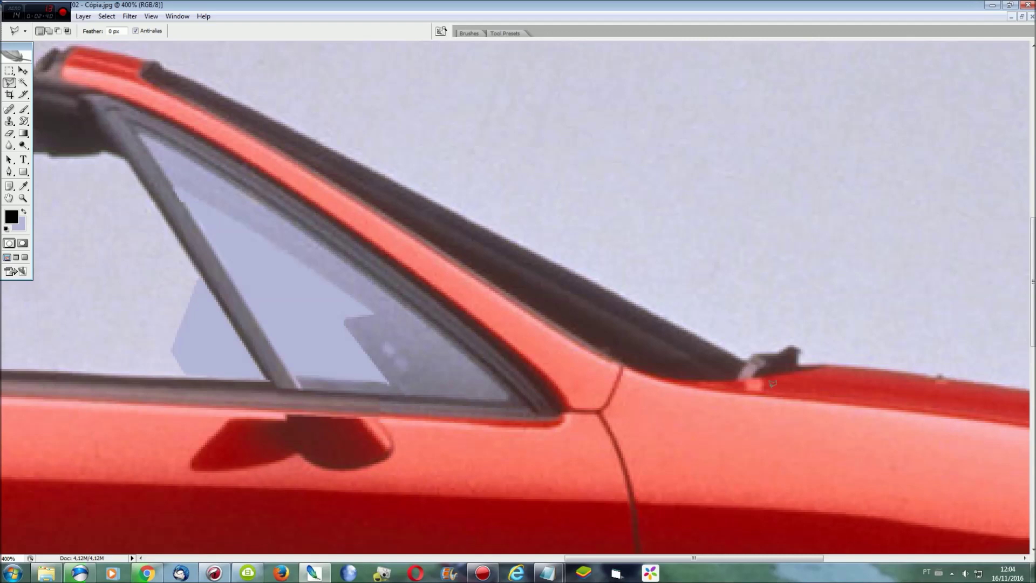
pyautogui.click(830, 365)
pyautogui.click(547, 429)
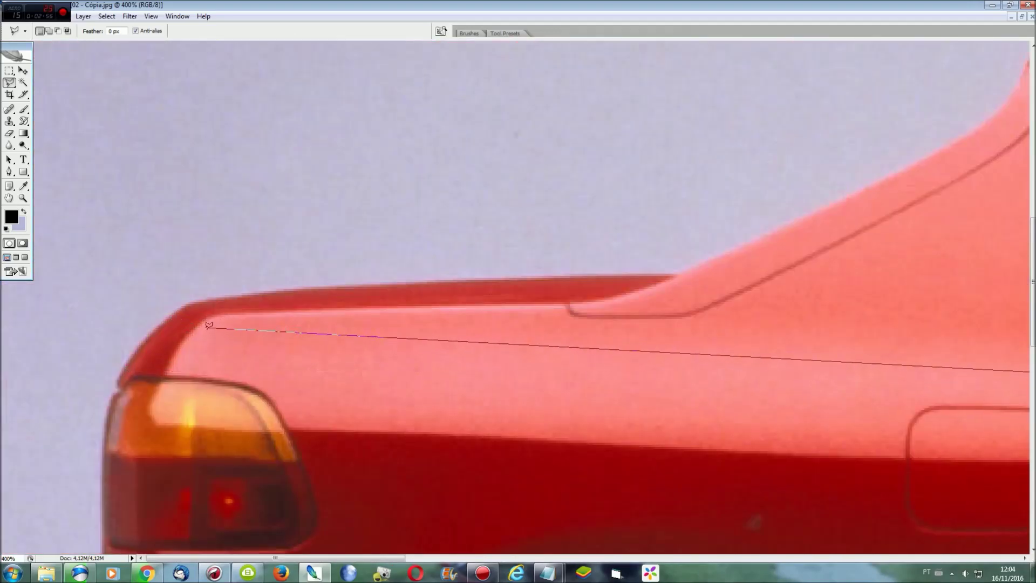
pyautogui.click(185, 305)
pyautogui.click(276, 290)
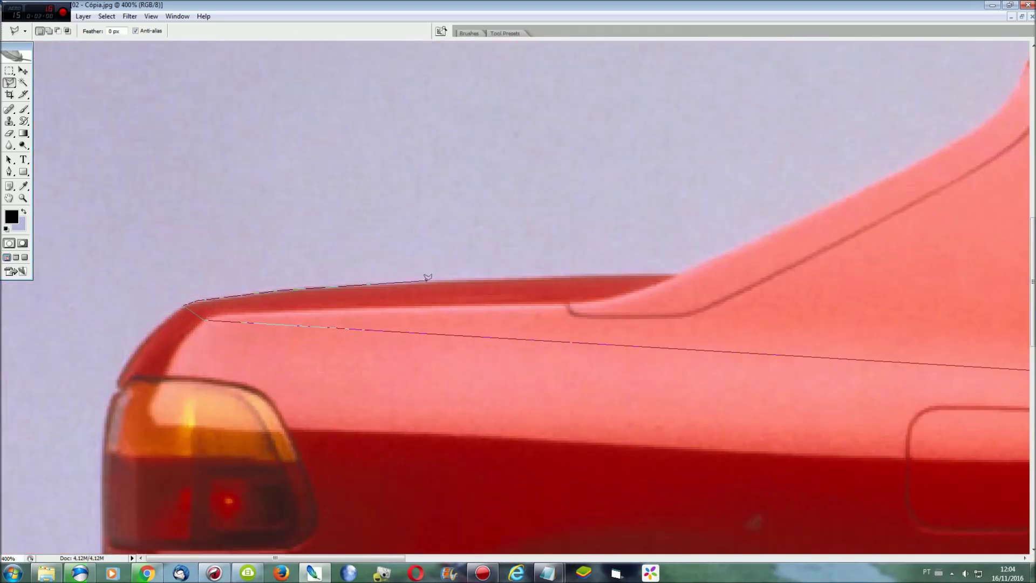
pyautogui.click(431, 280)
pyautogui.click(677, 273)
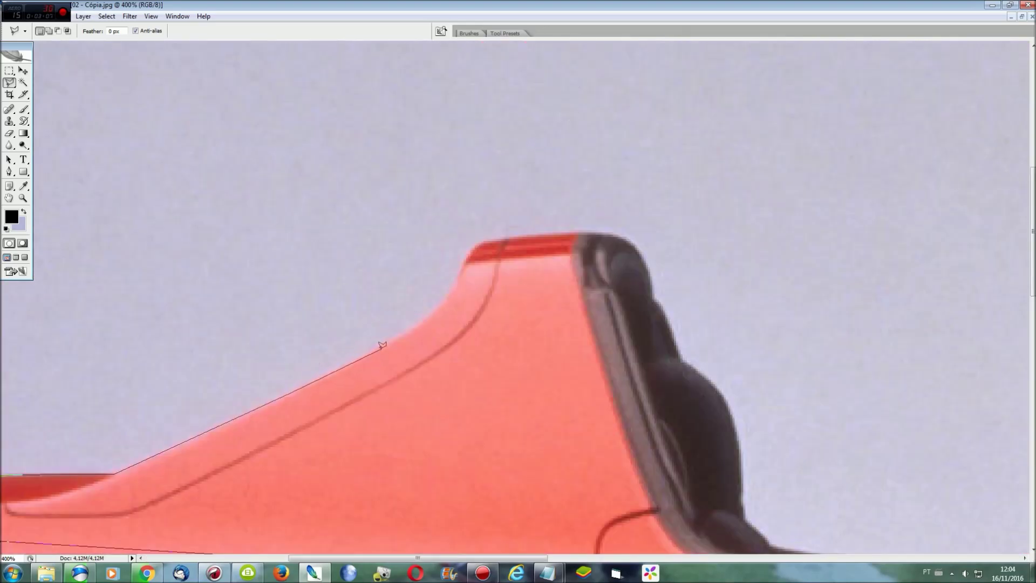
pyautogui.click(379, 347)
pyautogui.click(737, 441)
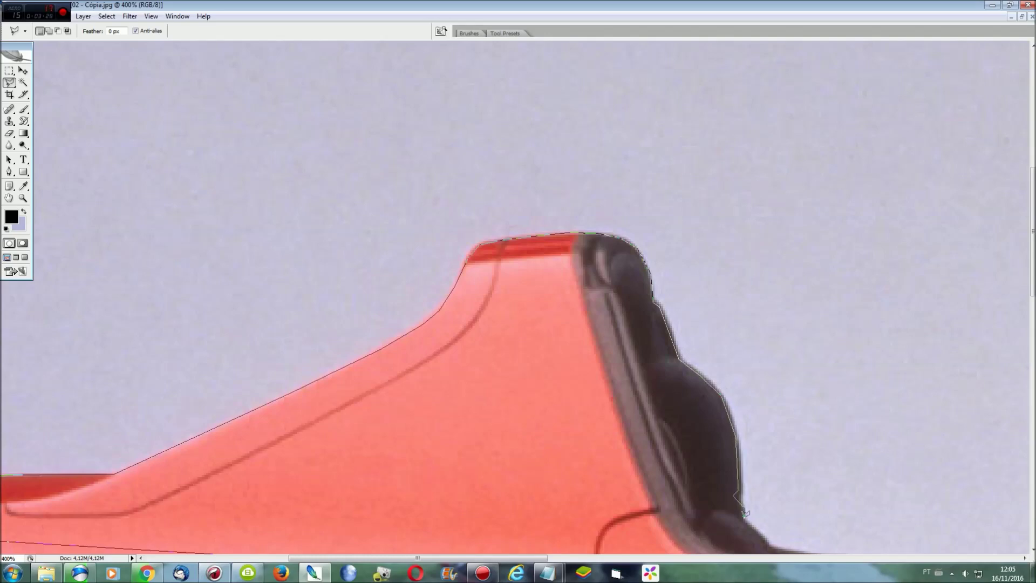
# - Continue the outline along the seat edge, window sill and windshield pillar, and close it
pyautogui.click(744, 511)
pyautogui.scroll(-5, 745, 511)
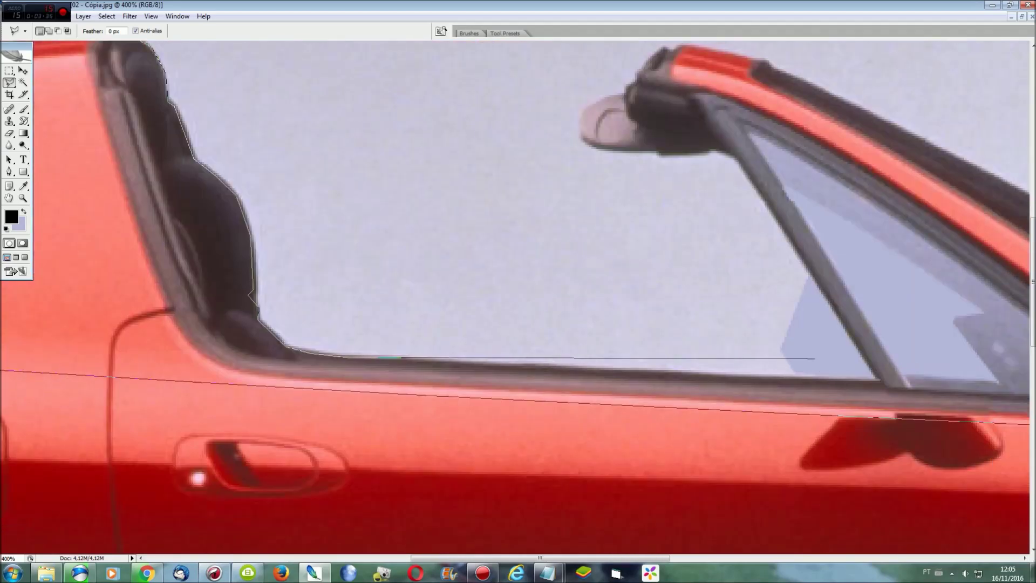
pyautogui.hscroll(10, 831, 356)
pyautogui.click(882, 379)
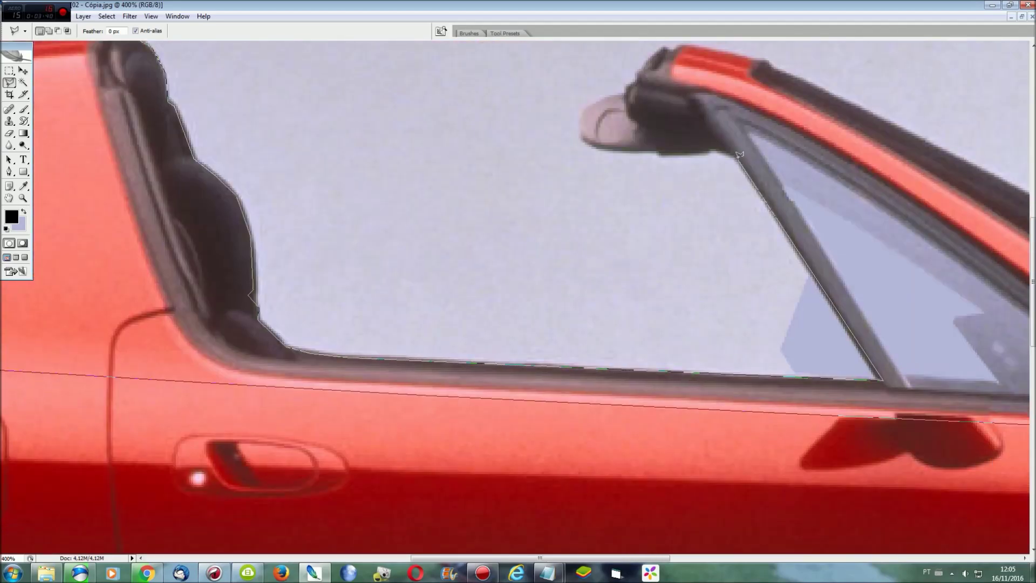
pyautogui.click(659, 152)
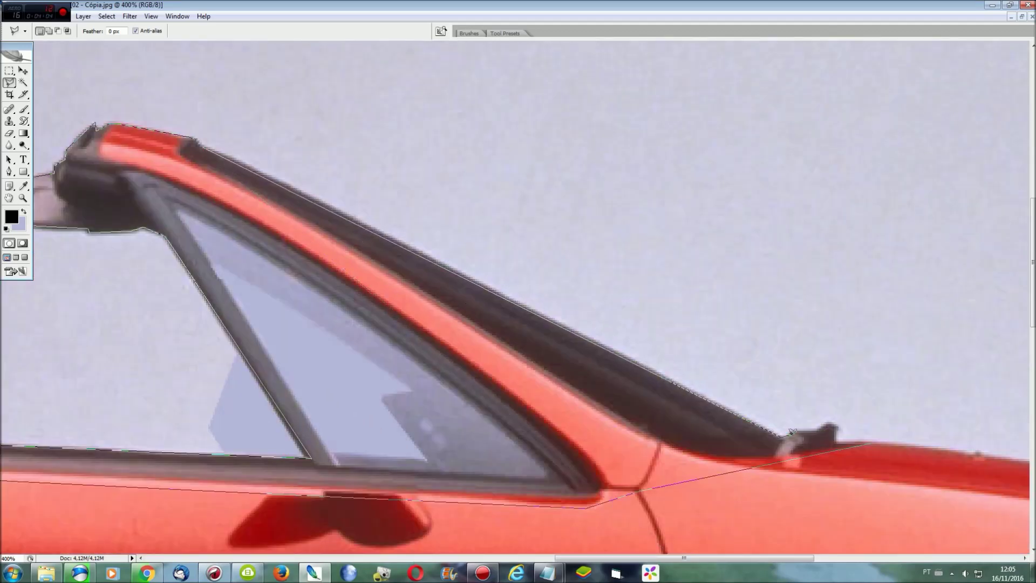
pyautogui.click(855, 437)
# - Save the roofline selection as a channel named 'Teto'
pyautogui.click(107, 17)
pyautogui.click(140, 194)
pyautogui.write('Teto')
pyautogui.press('Return')
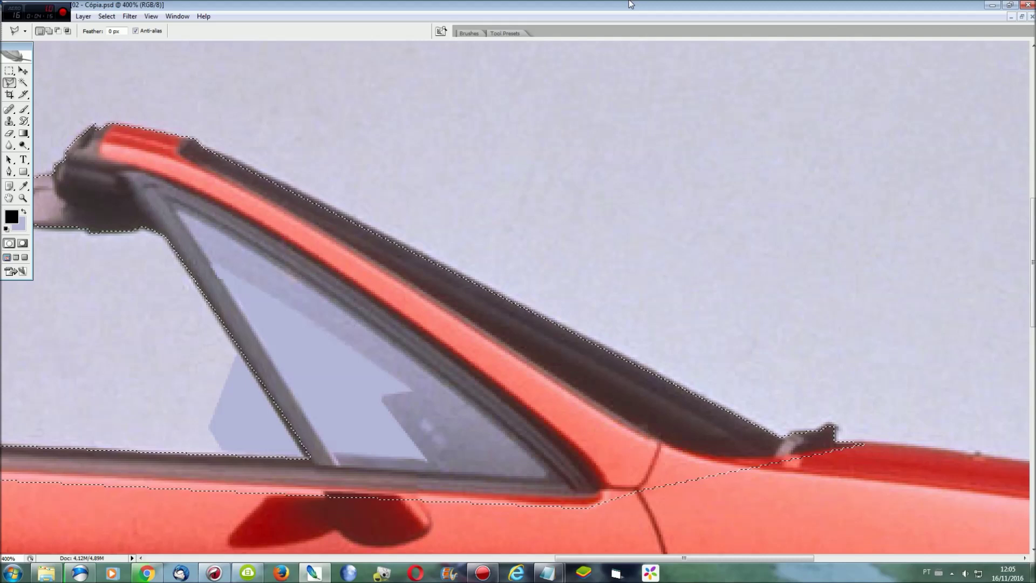
# - Copy the door sill strip, stretch and skew it to the windshield pillar, and merge it down
pyautogui.hotkey('ctrl', 'd')
pyautogui.scroll(-2, 517, 303)
pyautogui.moveTo(578, 558); pyautogui.dragTo(488, 559)
pyautogui.doubleClick(670, 411)
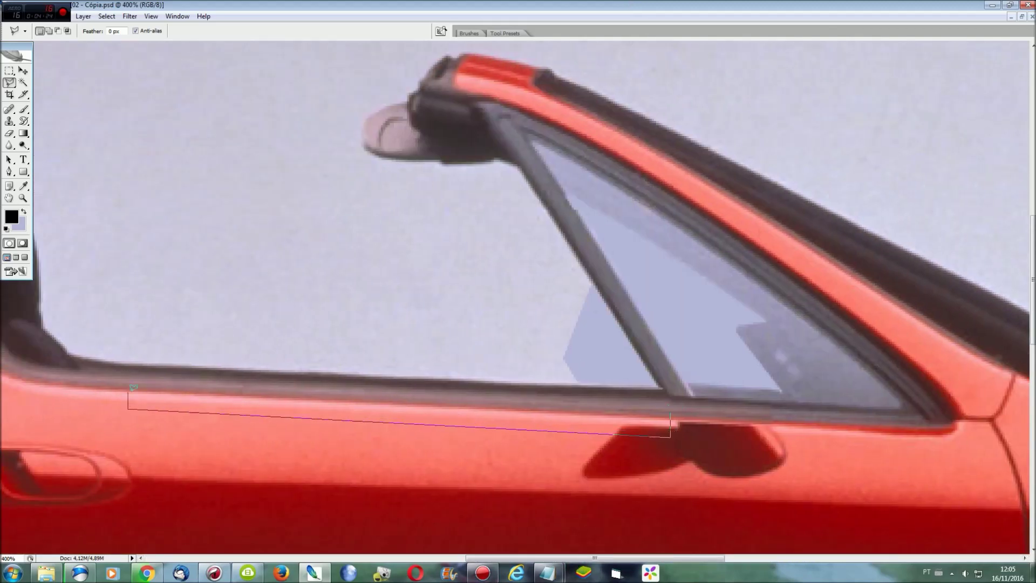
pyautogui.hotkey('ctrl', 'j')
pyautogui.hotkey('ctrl', 't')
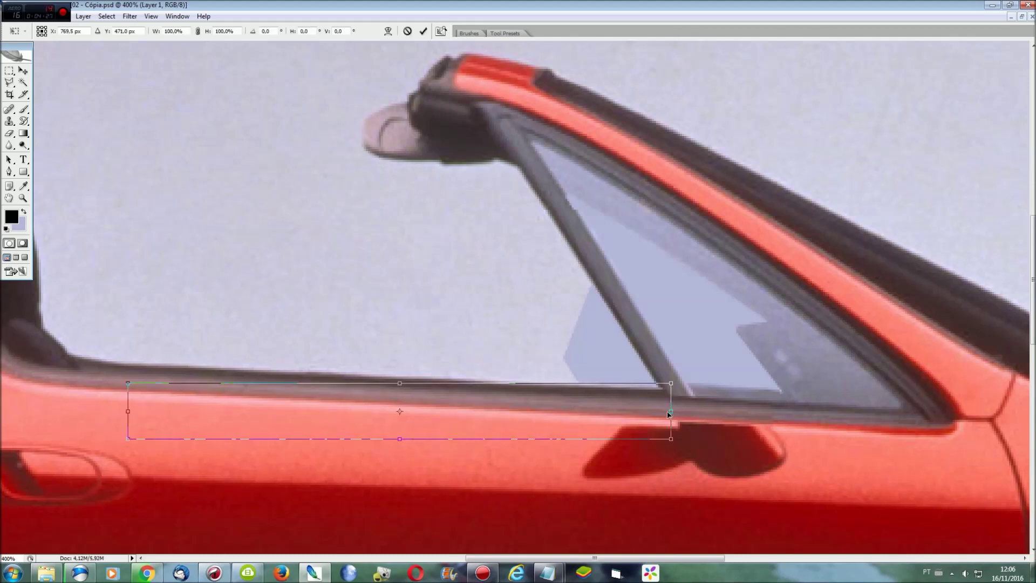
pyautogui.moveTo(671, 410); pyautogui.dragTo(816, 418)
pyautogui.rightClick(815, 423)
pyautogui.click(799, 300)
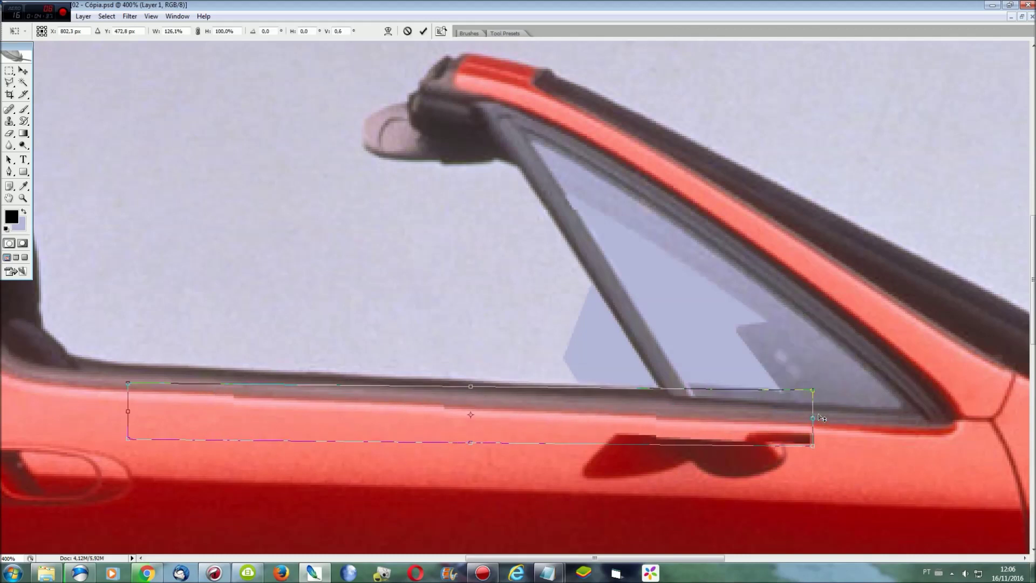
pyautogui.press('Return')
pyautogui.hotkey('ctrl', 'e')
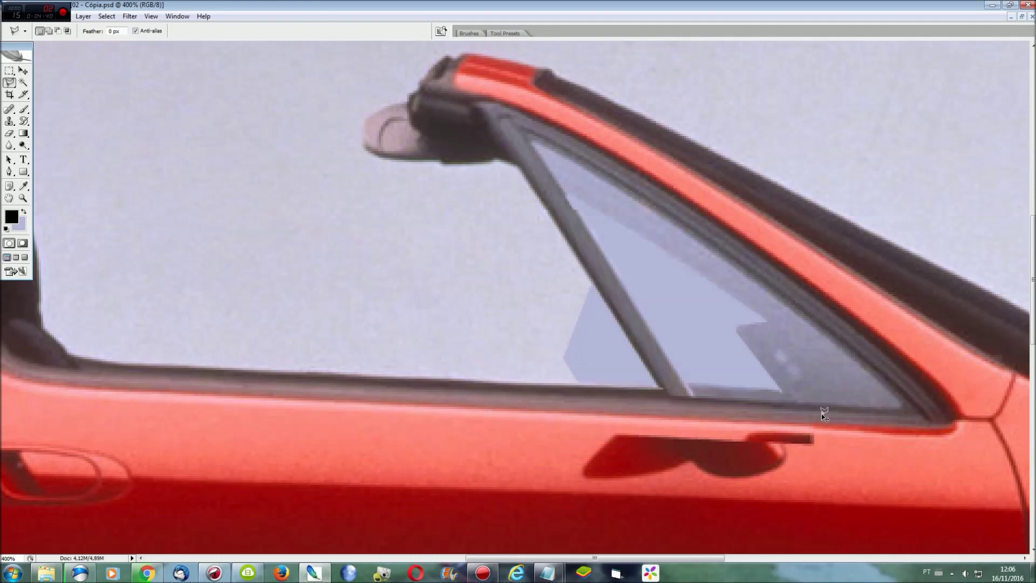
# - Fit the car on screen and load the saved 'Teto' roof selection
pyautogui.hotkey('ctrl', '0')
pyautogui.click(106, 16)
pyautogui.click(135, 180)
pyautogui.click(600, 164)
# - Paste the copied roof piece into the 01 - Cópia.jpg photo for transforming
pyautogui.click(177, 16)
pyautogui.click(216, 242)
pyautogui.hotkey('ctrl', 'v')
pyautogui.hotkey('ctrl', 't')
# - Move the roof piece over the Civic's roof and skew its rear edge up to match, at 200% zoom
pyautogui.moveTo(798, 343)
pyautogui.mouseDown()
pyautogui.moveTo(693, 315)
pyautogui.moveTo(712, 320)
pyautogui.mouseUp()
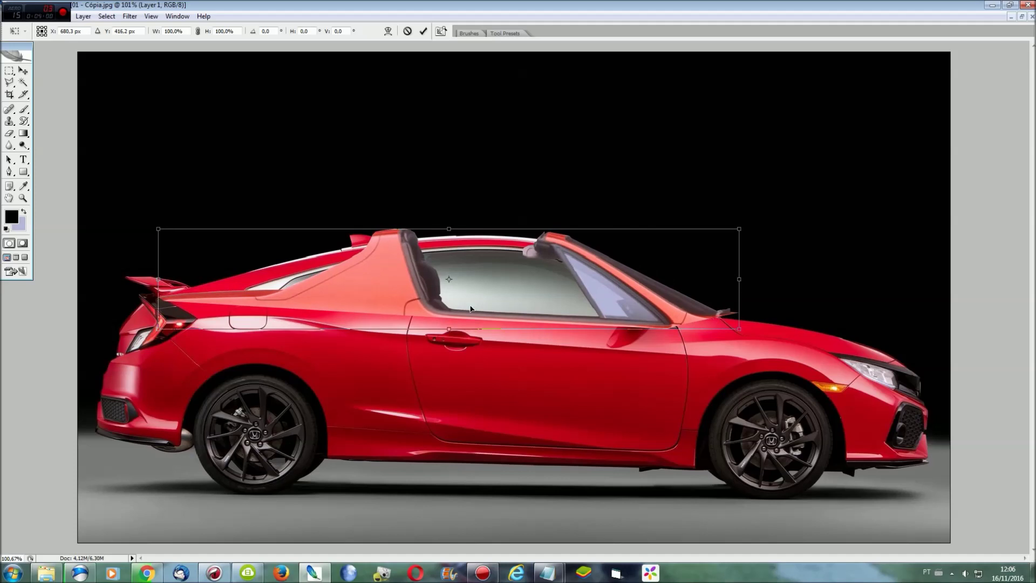
pyautogui.hotkey('ctrl', '+')
pyautogui.moveTo(655, 557); pyautogui.dragTo(477, 557)
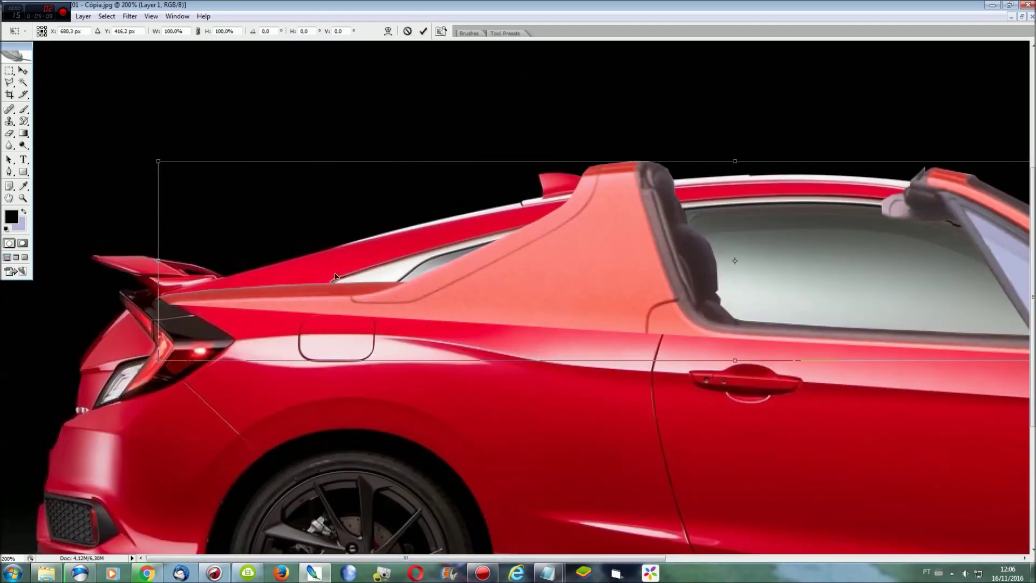
pyautogui.rightClick(195, 238)
pyautogui.click(246, 290)
pyautogui.moveTo(158, 260); pyautogui.dragTo(147, 252)
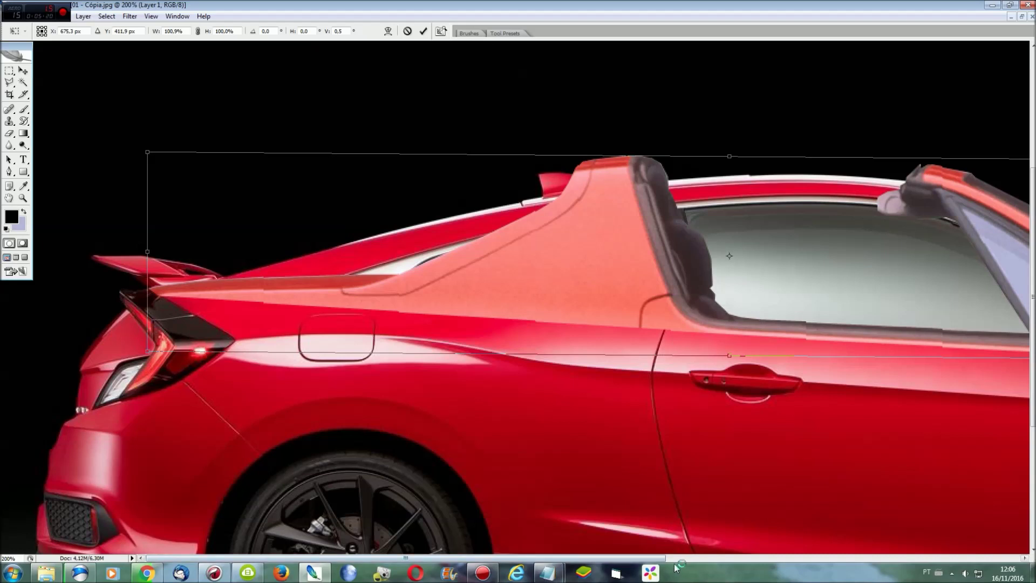
# - Pull the roof's front edge inward, shrink it to about 95% from the rear corner, and apply
pyautogui.moveTo(656, 562); pyautogui.dragTo(832, 571)
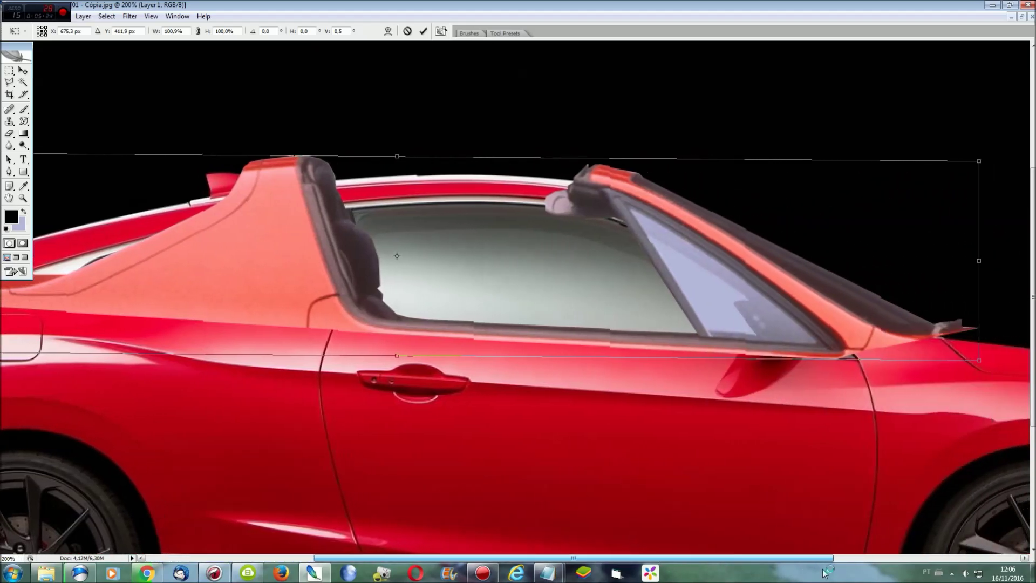
pyautogui.moveTo(964, 263); pyautogui.dragTo(948, 263)
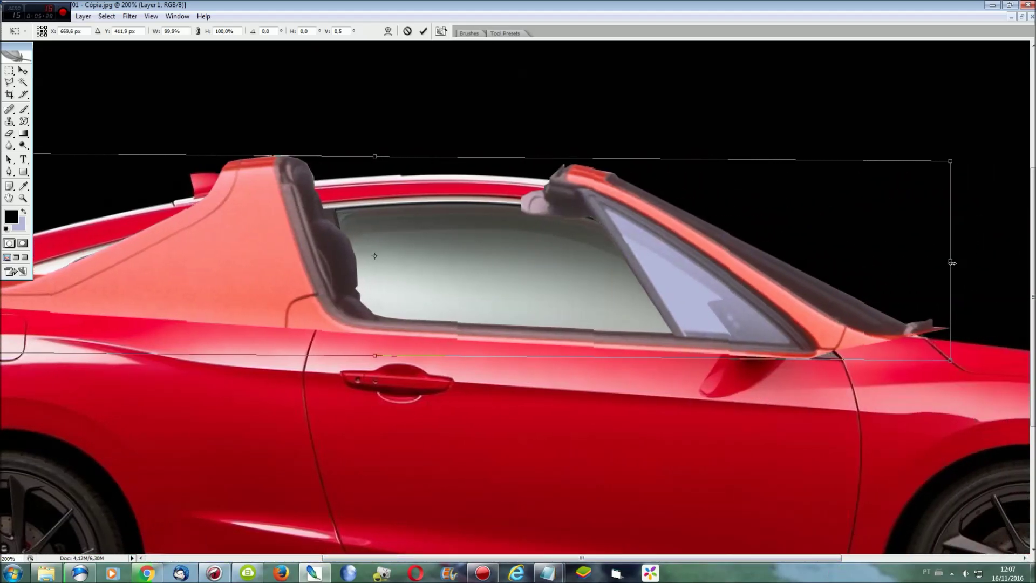
pyautogui.rightClick(911, 249)
pyautogui.click(945, 292)
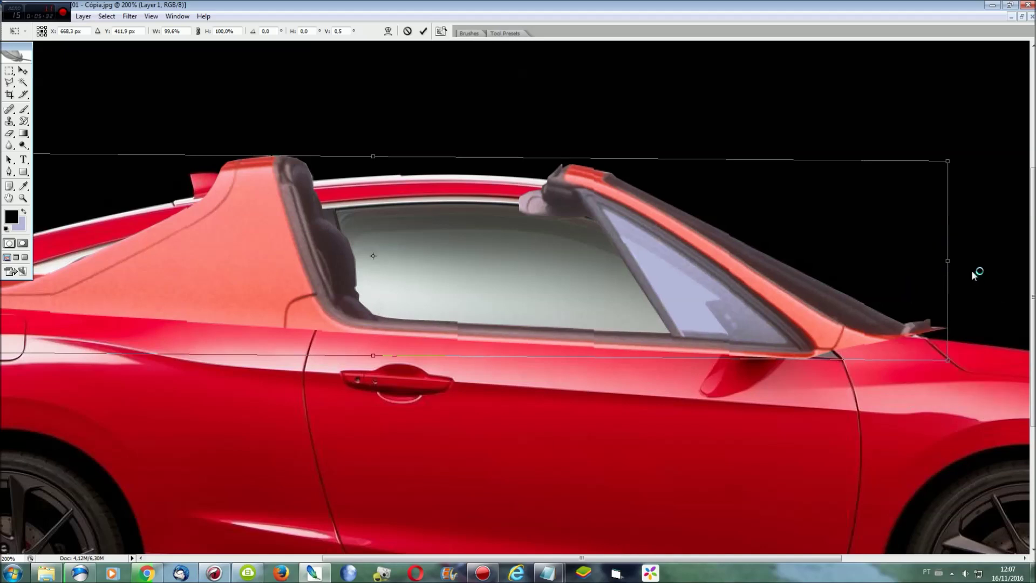
pyautogui.hscroll(-5, 691, 516)
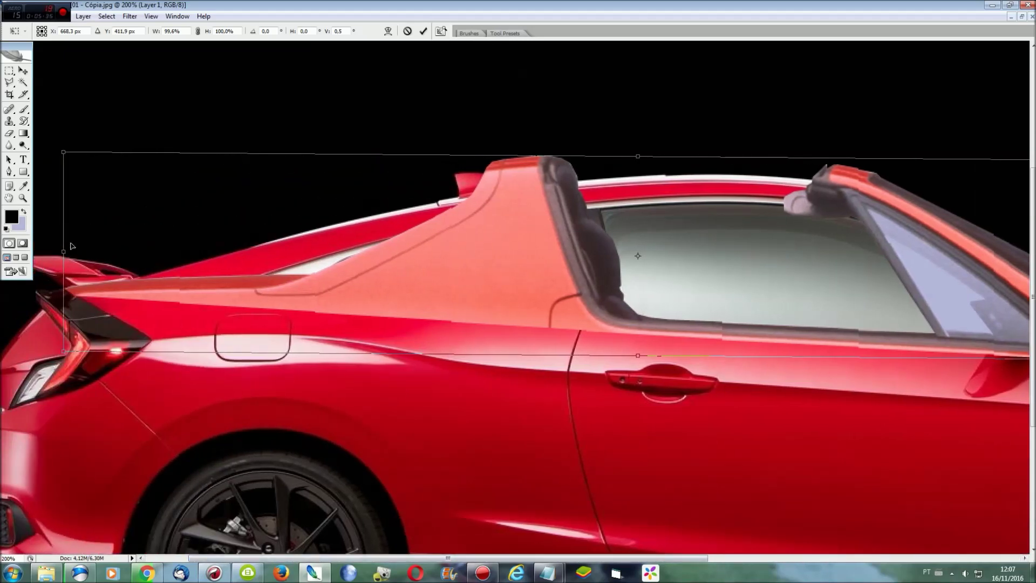
pyautogui.moveTo(64, 146); pyautogui.dragTo(119, 146)
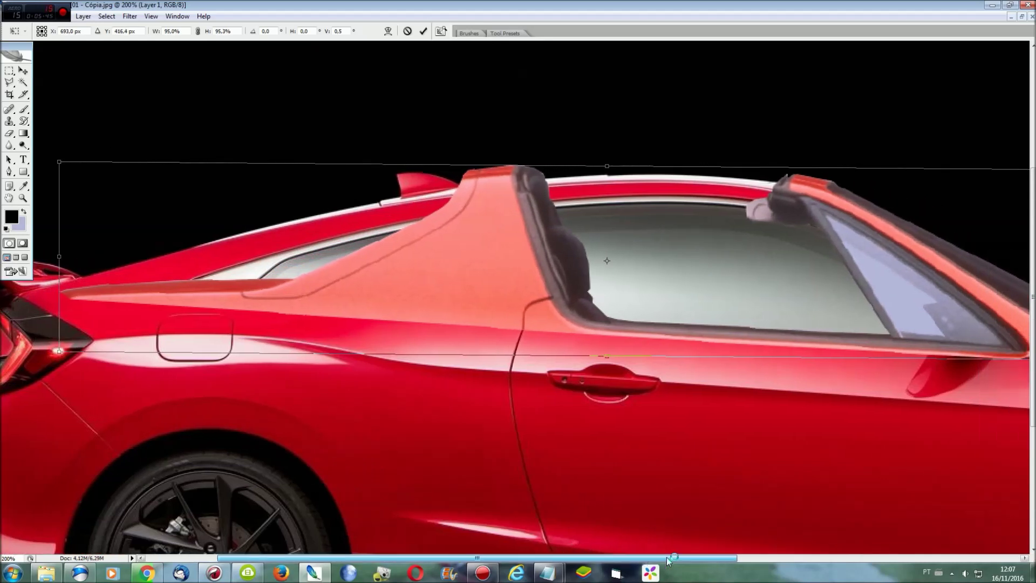
pyautogui.moveTo(635, 555); pyautogui.dragTo(776, 556)
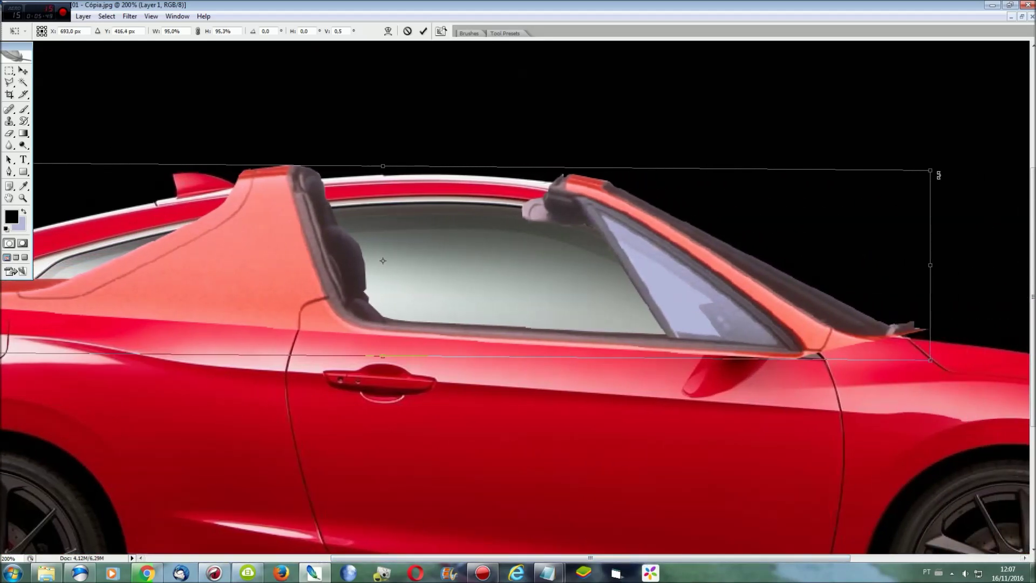
pyautogui.moveTo(934, 170); pyautogui.dragTo(931, 170)
pyautogui.moveTo(710, 555); pyautogui.dragTo(500, 556)
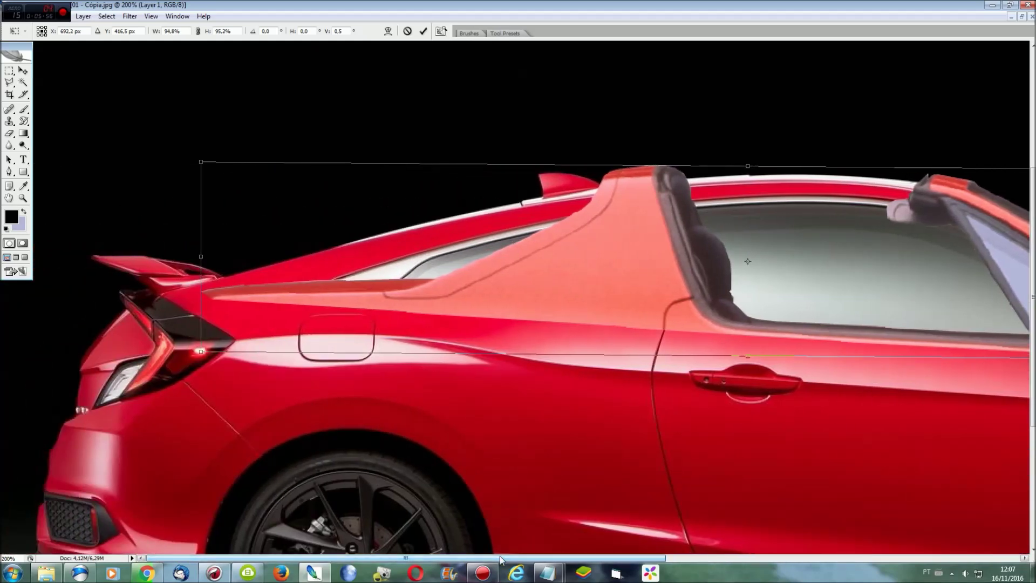
pyautogui.press('Return')
# - Copy a strip of the rear shoulder line onto a new layer and stretch it left toward the tail
pyautogui.press('m')
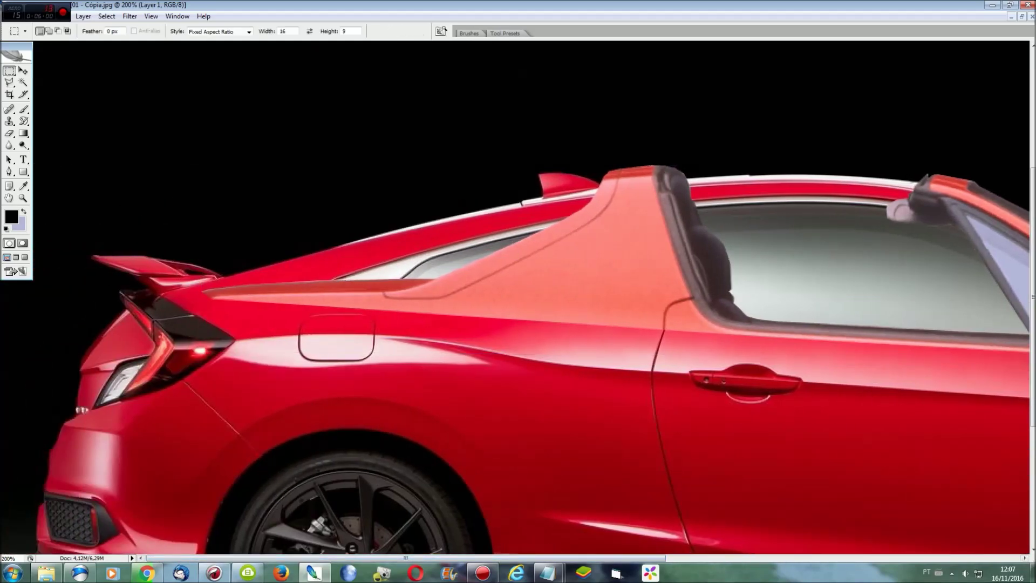
pyautogui.click(218, 32)
pyautogui.moveTo(70, 183)
pyautogui.mouseDown()
pyautogui.moveTo(329, 405)
pyautogui.moveTo(374, 398)
pyautogui.mouseUp()
pyautogui.hotkey('ctrl', 'j')
pyautogui.hotkey('ctrl', 't')
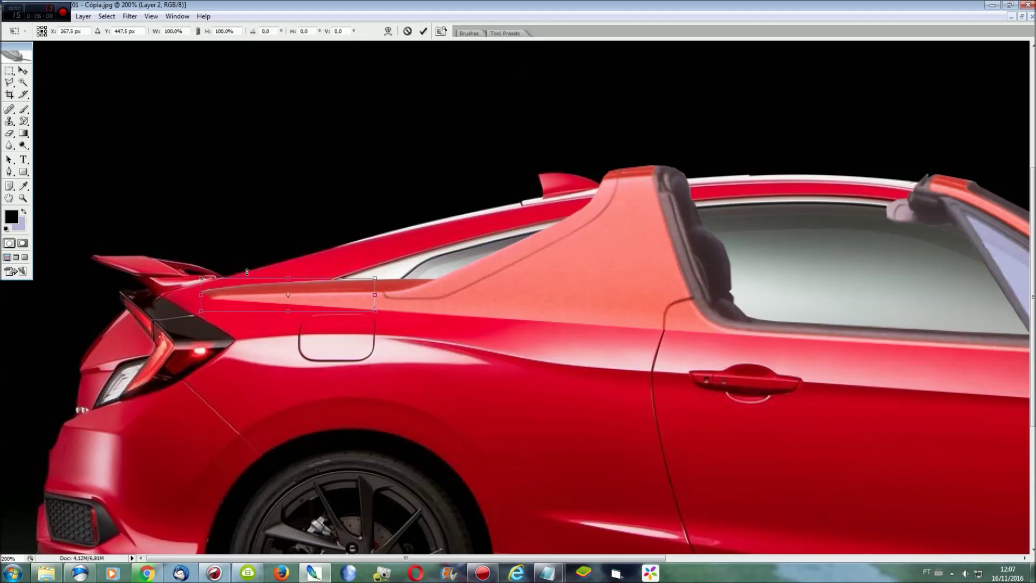
pyautogui.moveTo(198, 293); pyautogui.dragTo(148, 290)
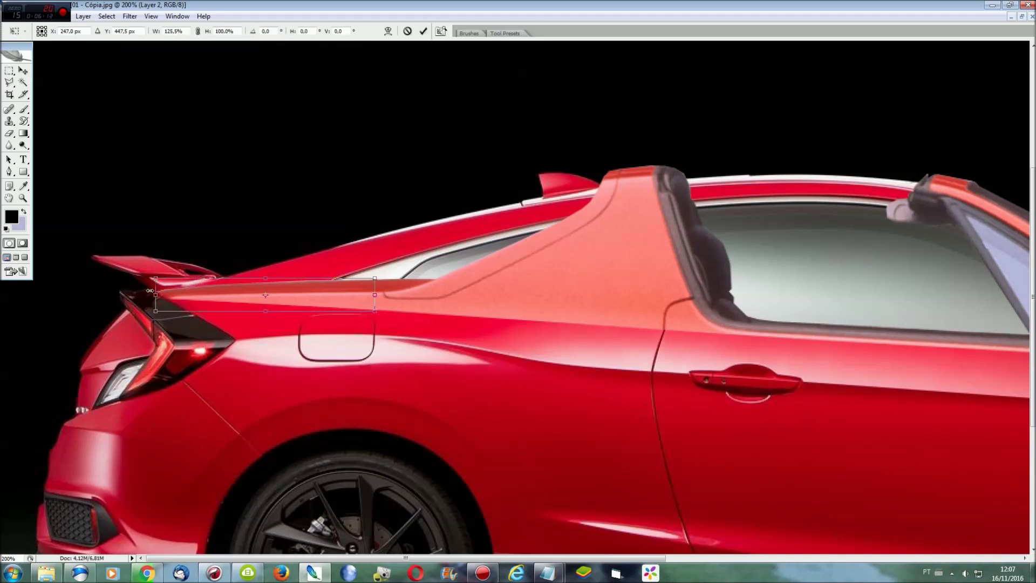
pyautogui.press('Return')
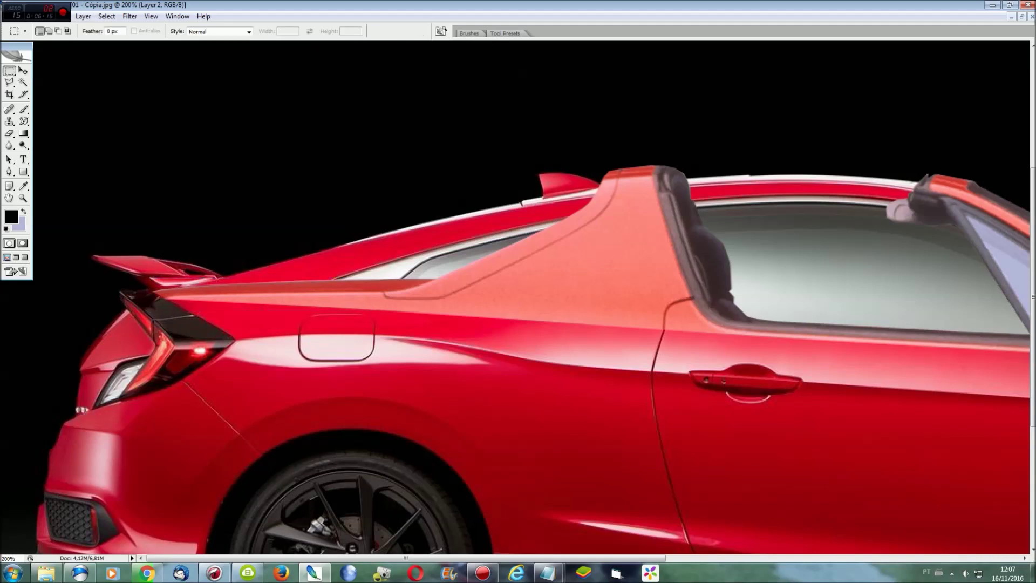
# - Hide the stretched strip to compare, outline the taillight area, then show the strip again
pyautogui.press('F7')
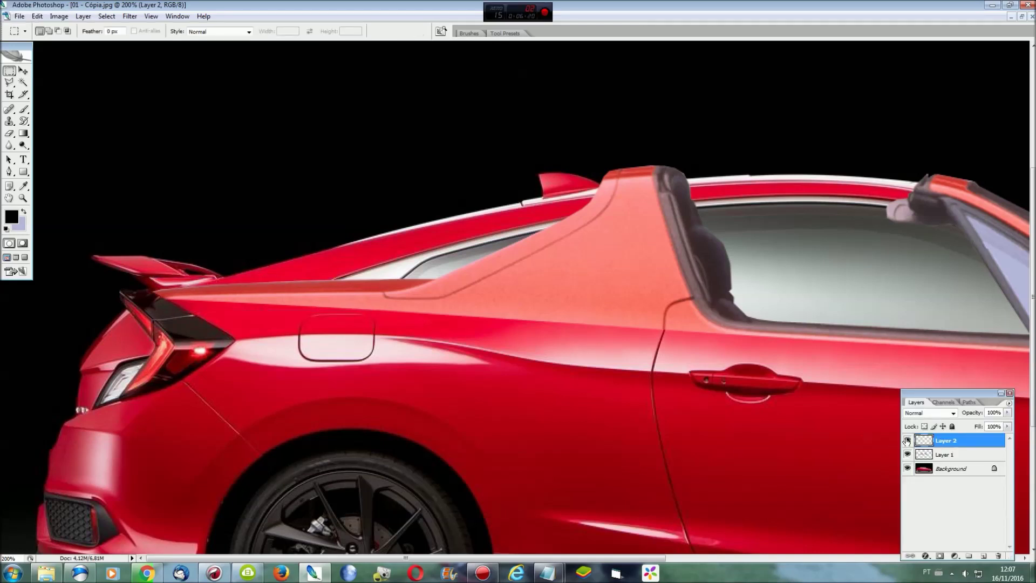
pyautogui.click(907, 440)
pyautogui.press('l')
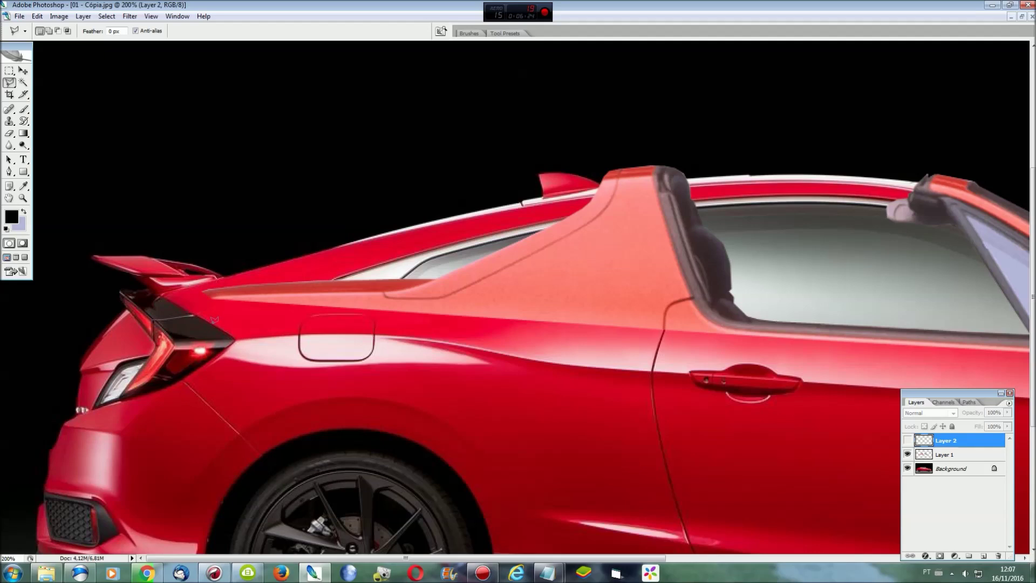
pyautogui.click(121, 293)
pyautogui.click(212, 327)
pyautogui.click(186, 344)
pyautogui.click(157, 325)
pyautogui.click(120, 293)
pyautogui.click(907, 440)
# - Save the file as the Photoshop document 01 - Cópia.psd
pyautogui.hotkey('ctrl', '0')
pyautogui.hotkey('ctrl', 's')
pyautogui.press('Return')
pyautogui.press('Return')
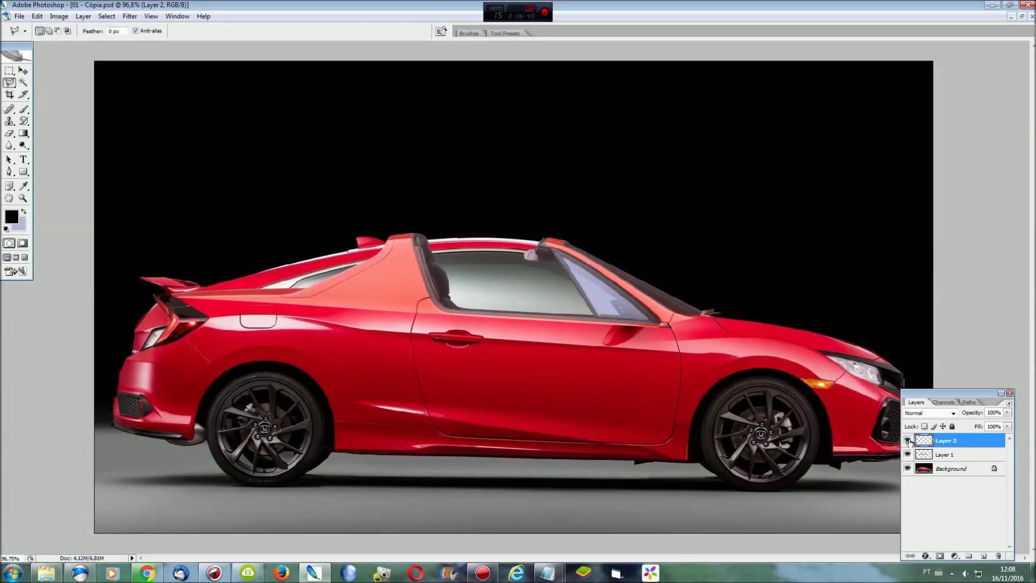
# - Zoom to 200% on the roof and begin transforming the roof layer, Layer 1
pyautogui.hotkey('ctrl', '+')
pyautogui.hotkey('ctrl', '+')
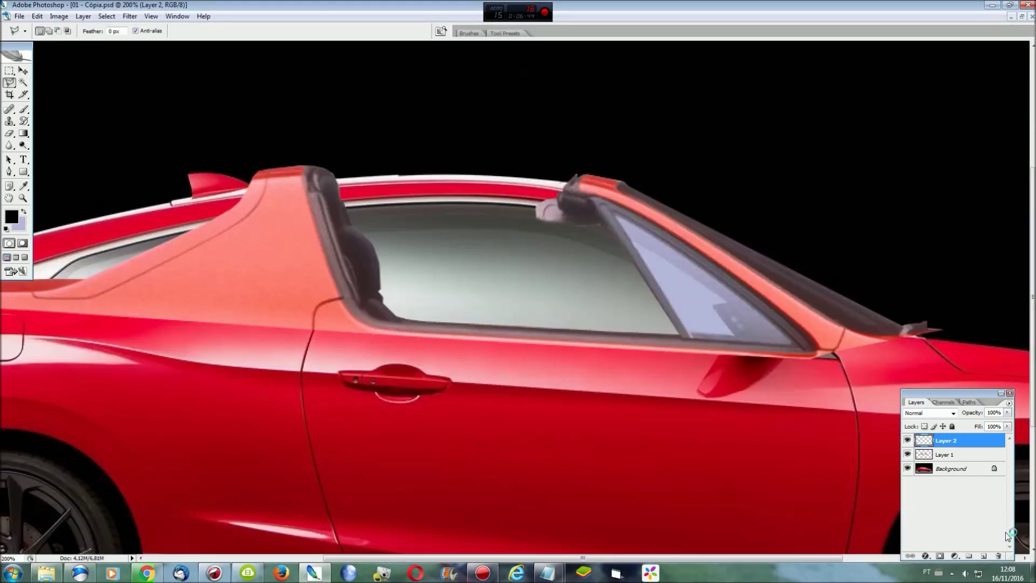
pyautogui.click(952, 454)
pyautogui.hotkey('ctrl', 't')
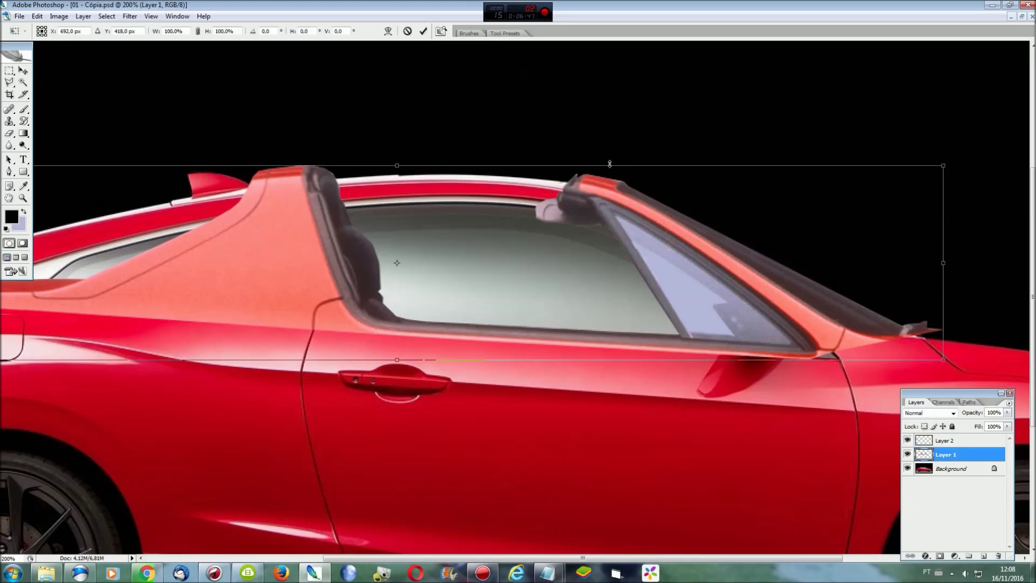
# - Squash Layer 1's roof piece vertically to about 91% height and apply the transform
pyautogui.moveTo(609, 163); pyautogui.dragTo(606, 180)
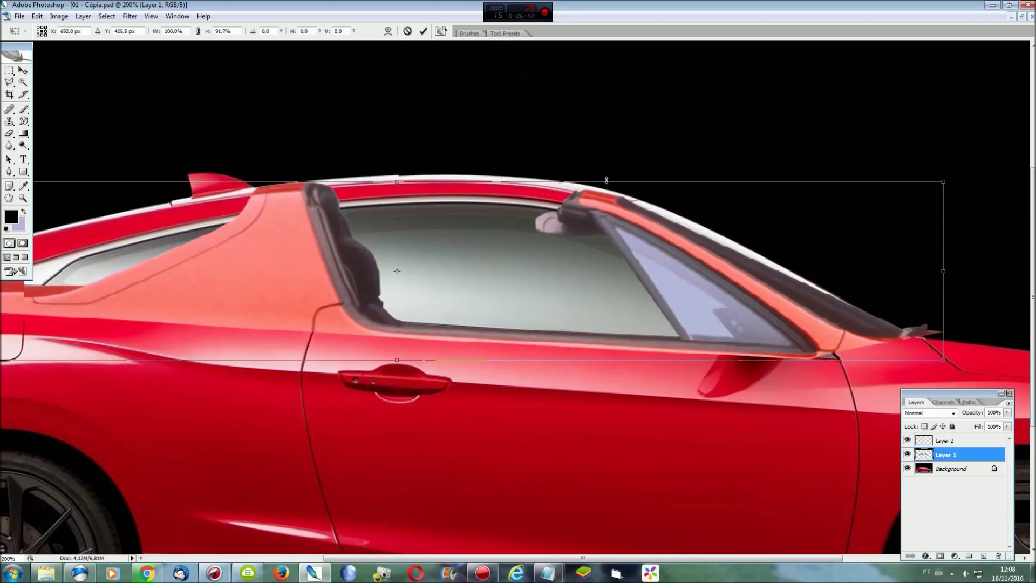
pyautogui.moveTo(606, 179); pyautogui.dragTo(608, 180)
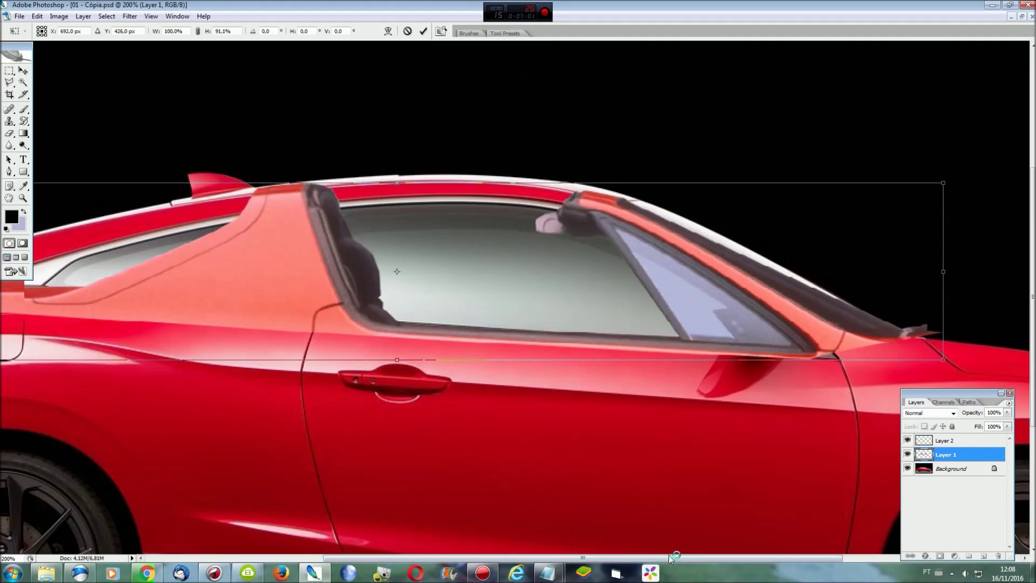
pyautogui.moveTo(120, 432); pyautogui.dragTo(470, 432)
pyautogui.press('Return')
# - Thin Layer 2's shoulder strip to about 66% height by lowering its top edge
pyautogui.press('l')
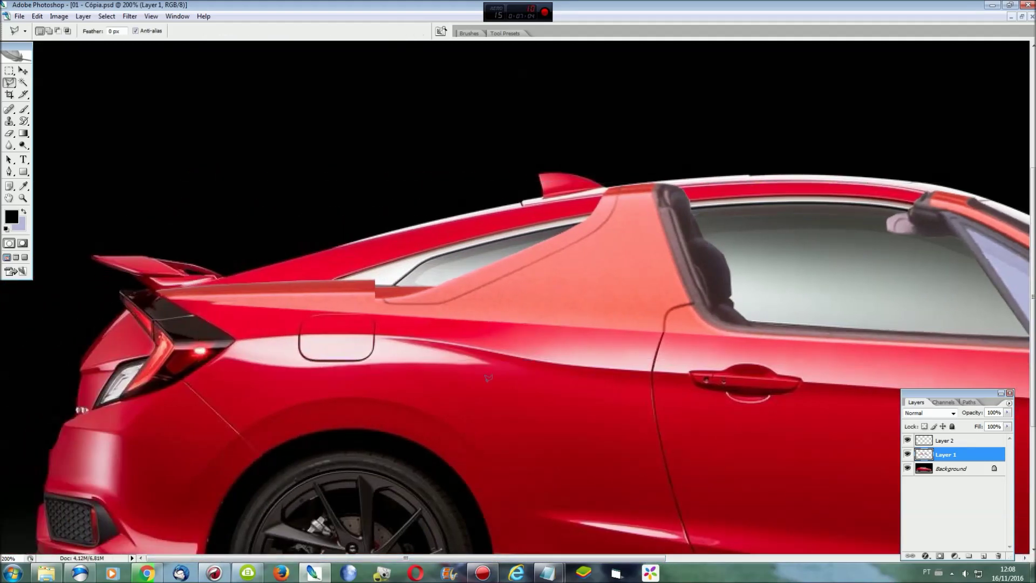
pyautogui.click(926, 440)
pyautogui.hotkey('ctrl', 't')
pyautogui.moveTo(315, 278); pyautogui.dragTo(316, 283)
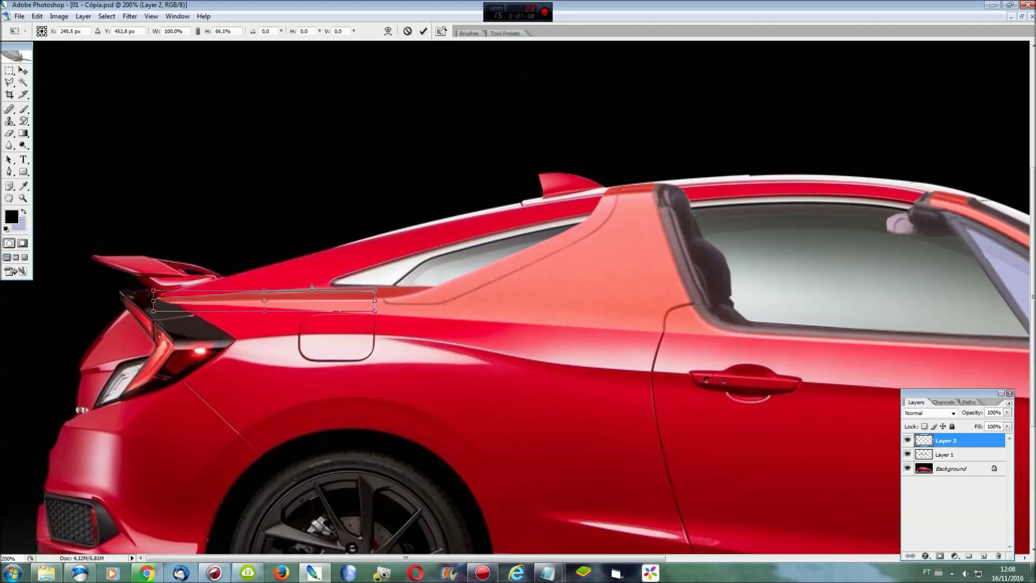
pyautogui.press('Return')
# - Zoom to 300% to check the strip, then fit the whole car and review it
pyautogui.press('l')
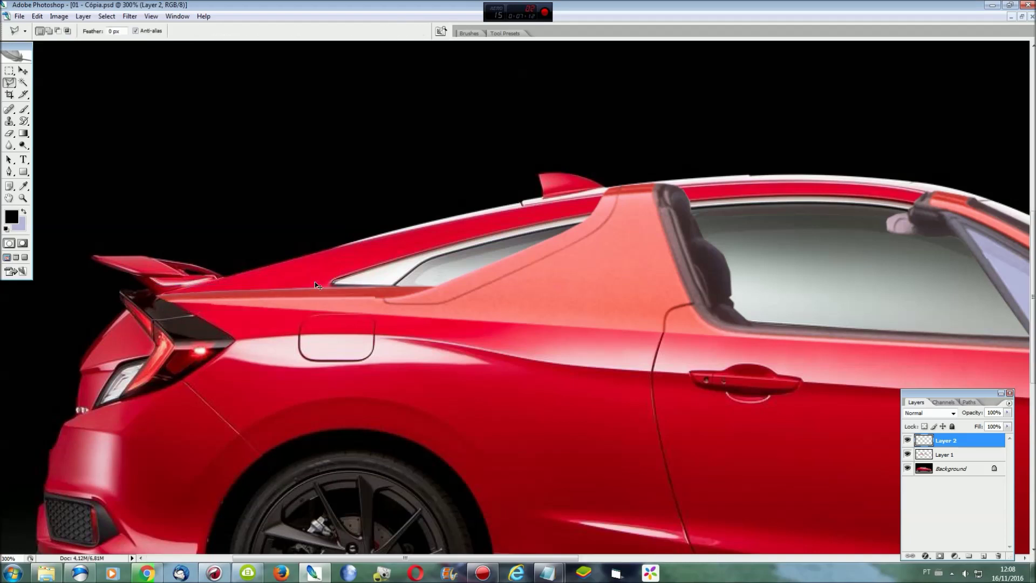
pyautogui.hotkey('ctrl', '+')
pyautogui.hotkey('ctrl', 't')
pyautogui.press('Return')
pyautogui.press('l')
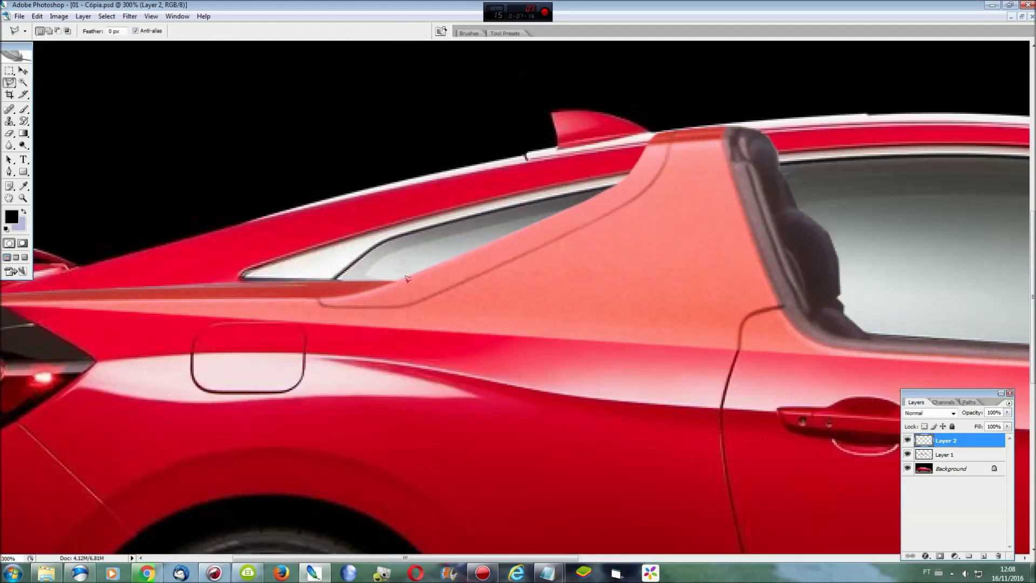
pyautogui.hotkey('ctrl', '0')
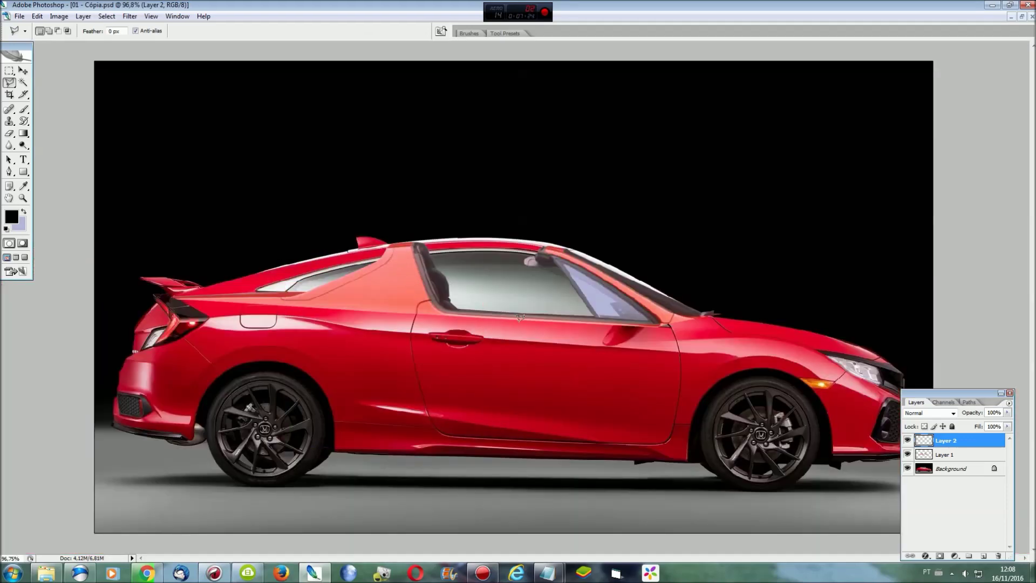
pyautogui.hotkey('ctrl', '+')
pyautogui.hotkey('ctrl', '+')
pyautogui.hotkey('ctrl', '+')
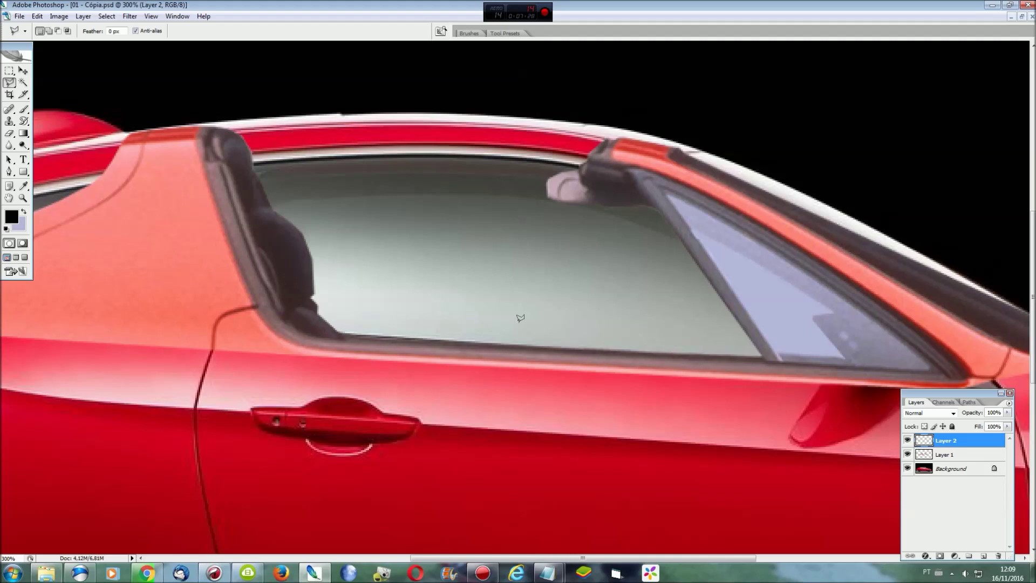
# - On Layer 1, outline the side mirror and reveal it above the trimmed pillar overlay
pyautogui.moveTo(665, 559); pyautogui.dragTo(774, 559)
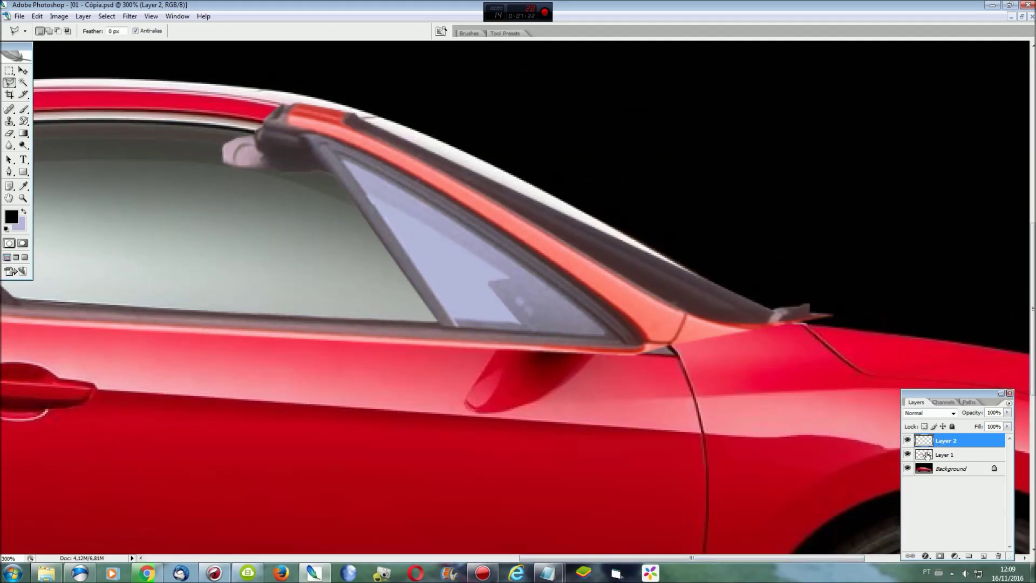
pyautogui.click(928, 455)
pyautogui.hotkey('ctrl', '+')
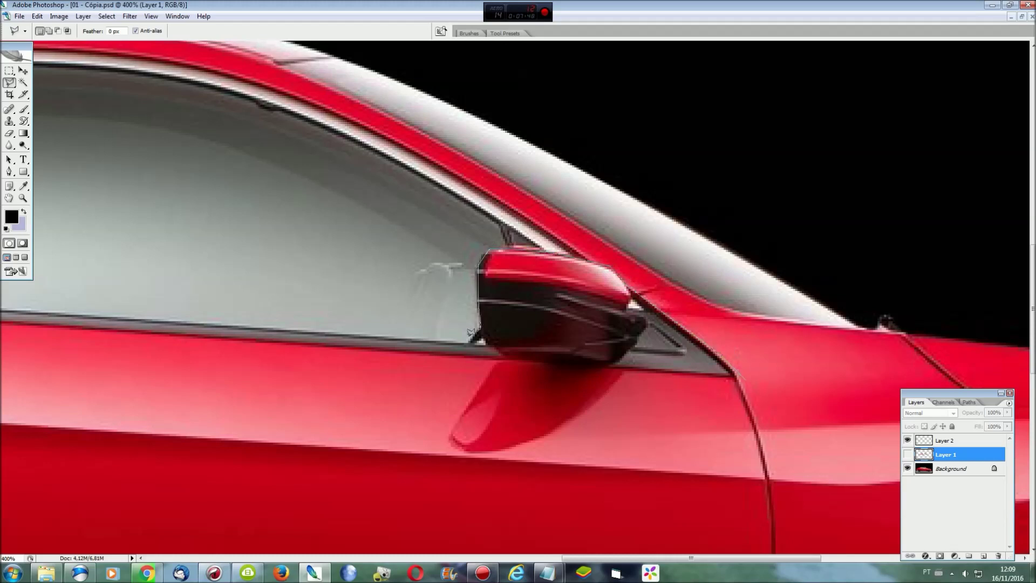
pyautogui.click(435, 469)
pyautogui.click(598, 478)
pyautogui.click(747, 426)
pyautogui.doubleClick(754, 396)
pyautogui.click(908, 455)
pyautogui.click(906, 454)
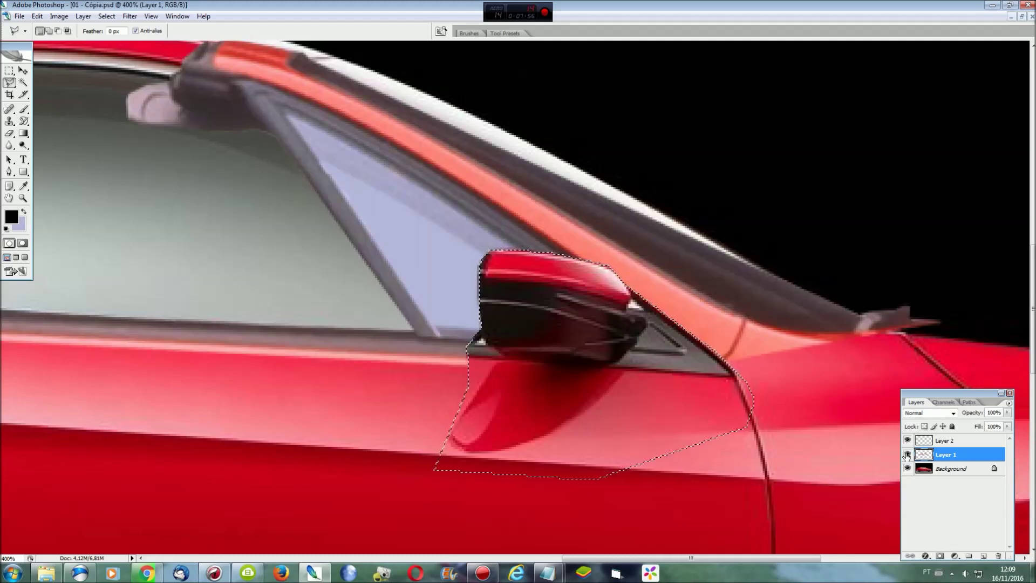
# - Trace a selection on the door panel along the door window edge
pyautogui.moveTo(722, 559); pyautogui.dragTo(651, 561)
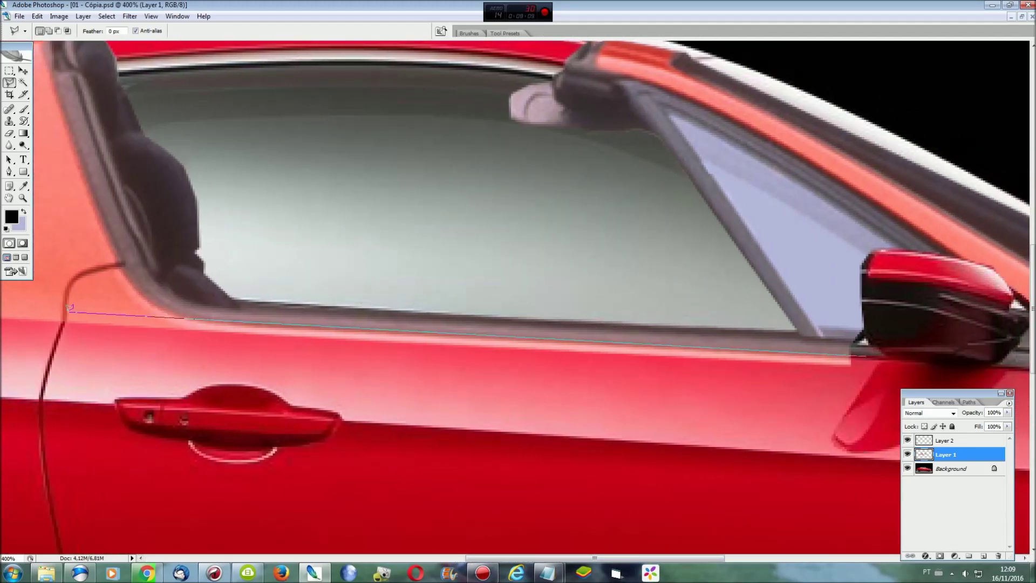
pyautogui.click(851, 357)
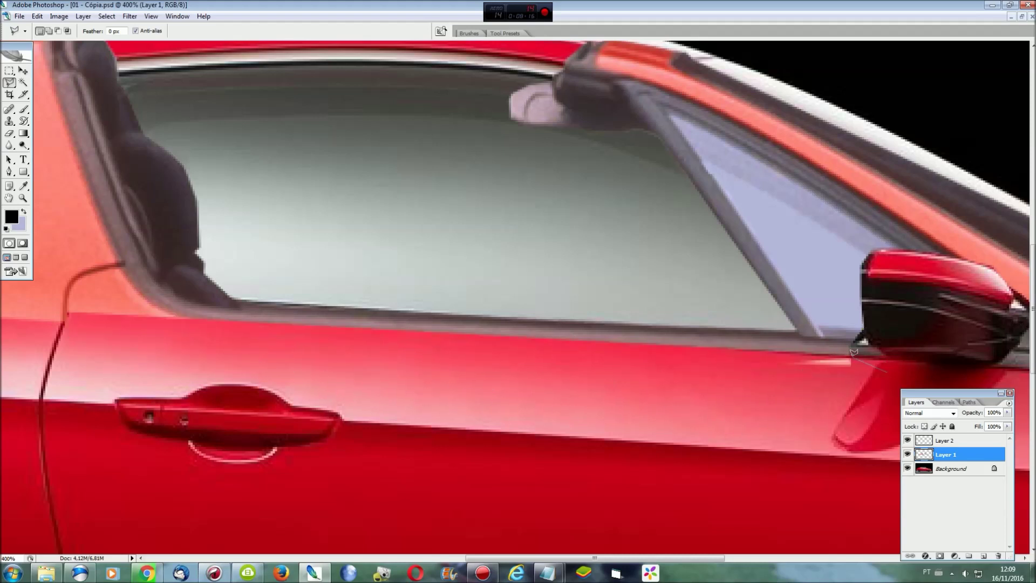
pyautogui.click(775, 378)
pyautogui.click(809, 389)
pyautogui.click(845, 390)
pyautogui.click(885, 372)
pyautogui.click(861, 360)
pyautogui.doubleClick(793, 358)
# - Select a thin strip along the rear body line from tail to door, then fit the car
pyautogui.moveTo(688, 556); pyautogui.dragTo(483, 558)
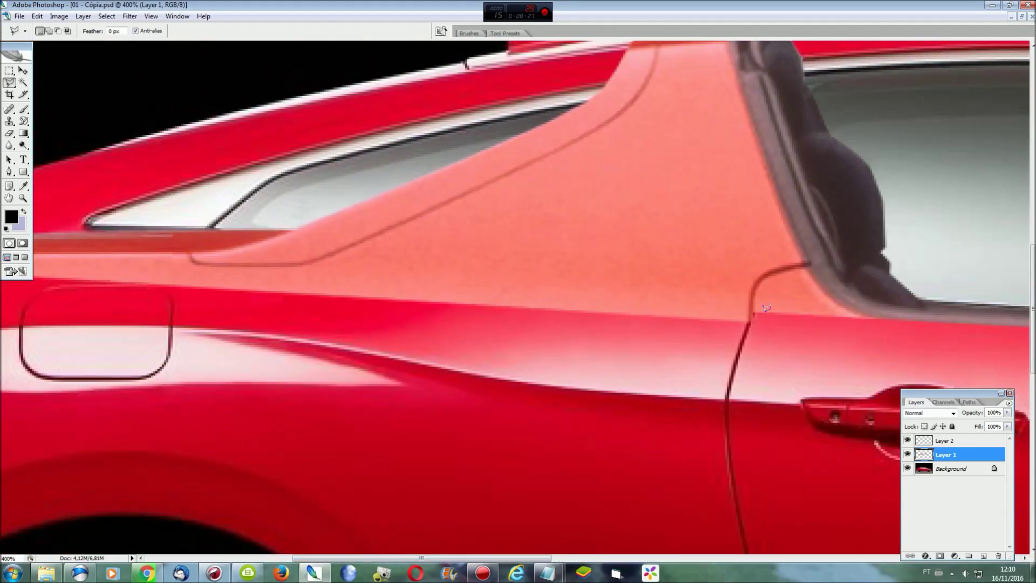
pyautogui.click(767, 308)
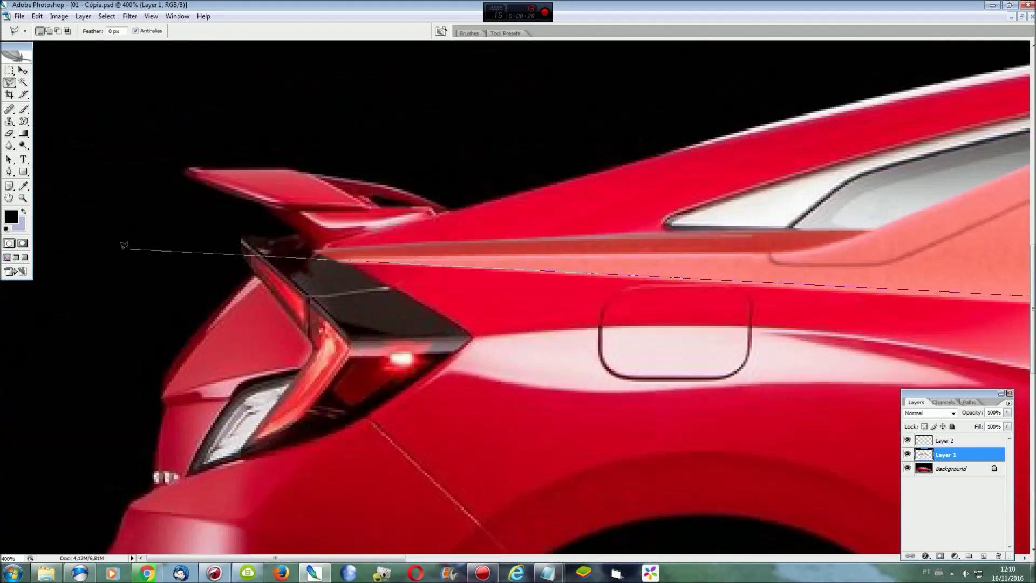
pyautogui.click(348, 256)
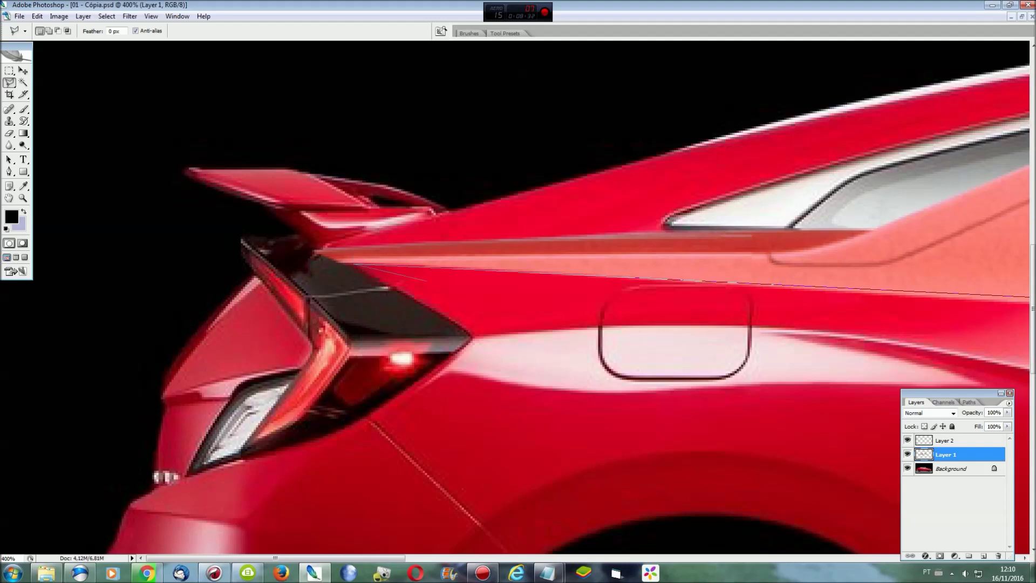
pyautogui.doubleClick(928, 332)
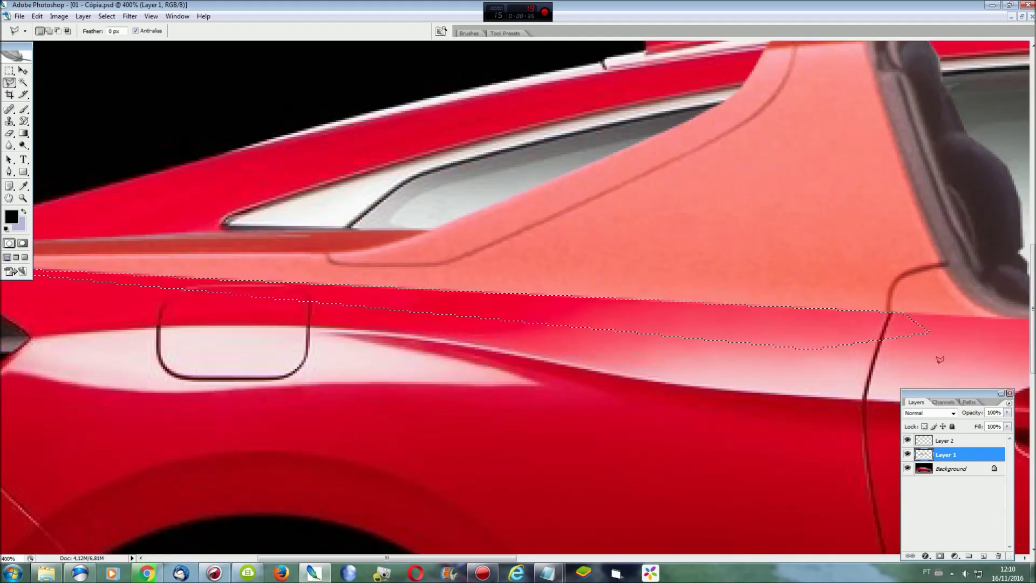
pyautogui.hotkey('ctrl', '0')
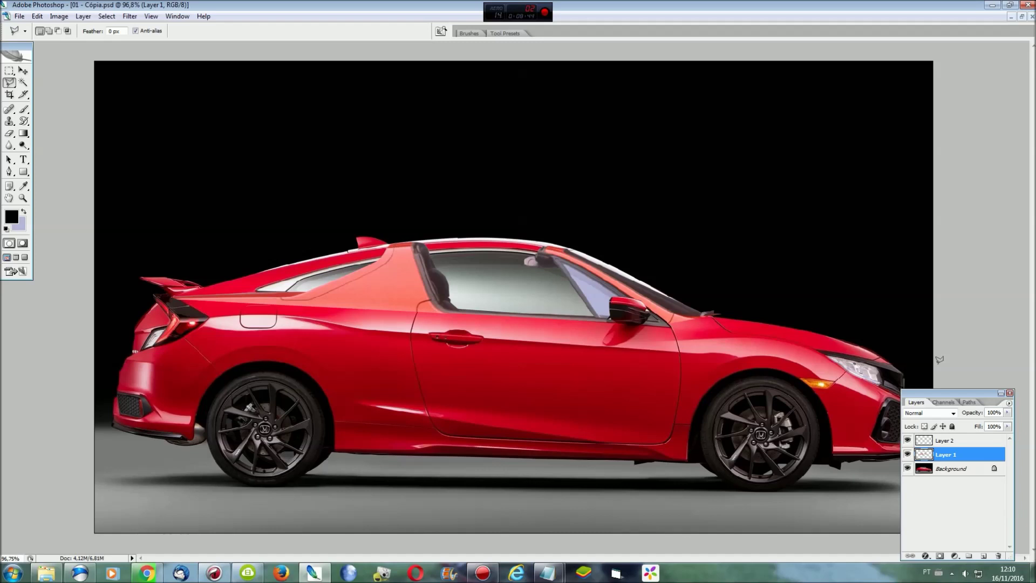
# - Zoom in on the roof, swap foreground and background colours, and target the Background layer
pyautogui.hotkey('ctrl', '+')
pyautogui.hotkey('ctrl', '+')
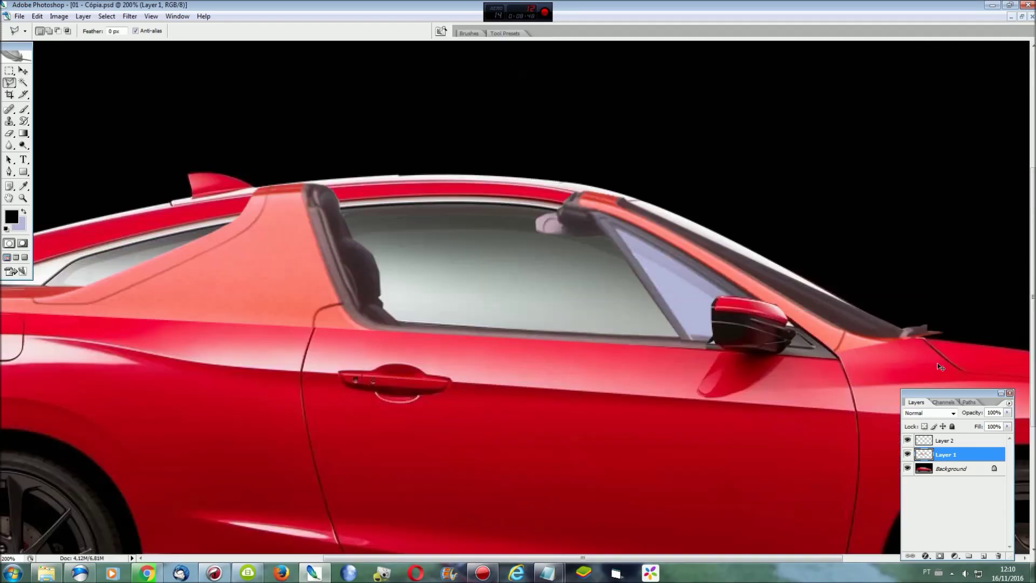
pyautogui.hotkey('ctrl', '+')
pyautogui.scroll(2, 937, 362)
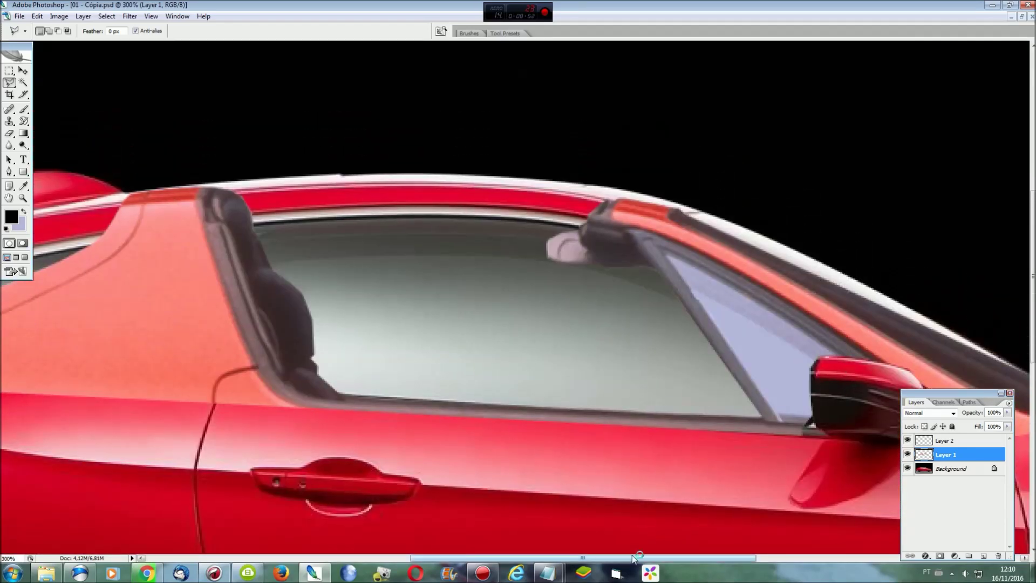
pyautogui.hscroll(5, 679, 536)
pyautogui.click(25, 186)
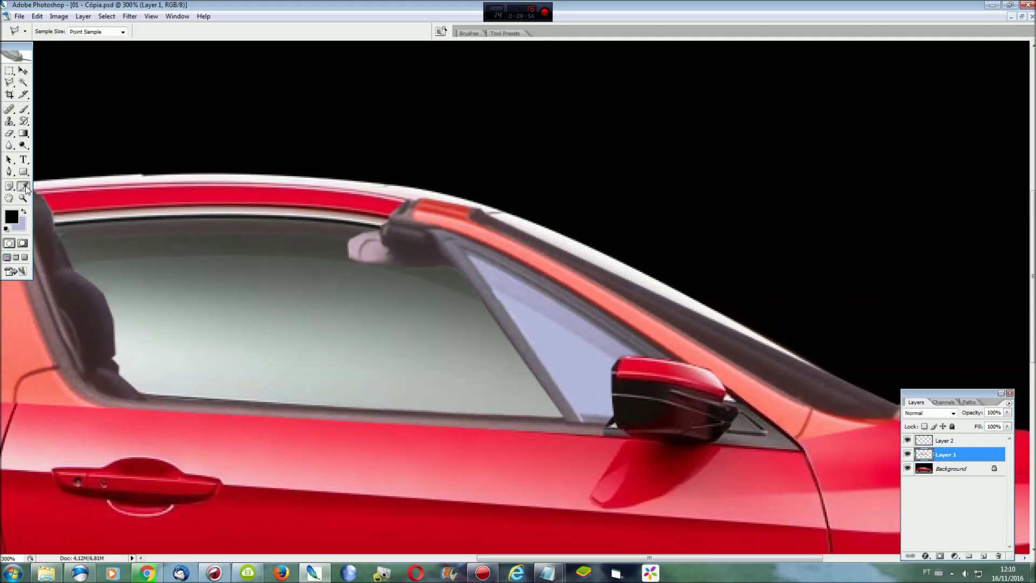
pyautogui.click(24, 211)
pyautogui.click(949, 468)
pyautogui.scroll(-2, 855, 341)
pyautogui.scroll(-2, 855, 341)
pyautogui.press('l')
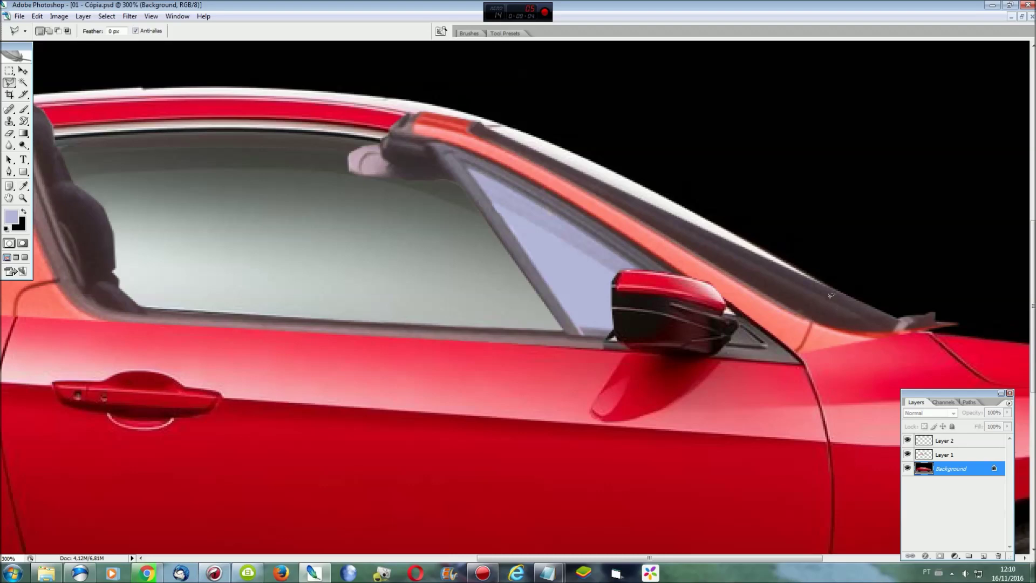
# - Trace a polygonal selection around the roof and side windows, extending up into the sky
pyautogui.click(855, 266)
pyautogui.click(736, 279)
pyautogui.click(629, 259)
pyautogui.click(589, 277)
pyautogui.click(576, 338)
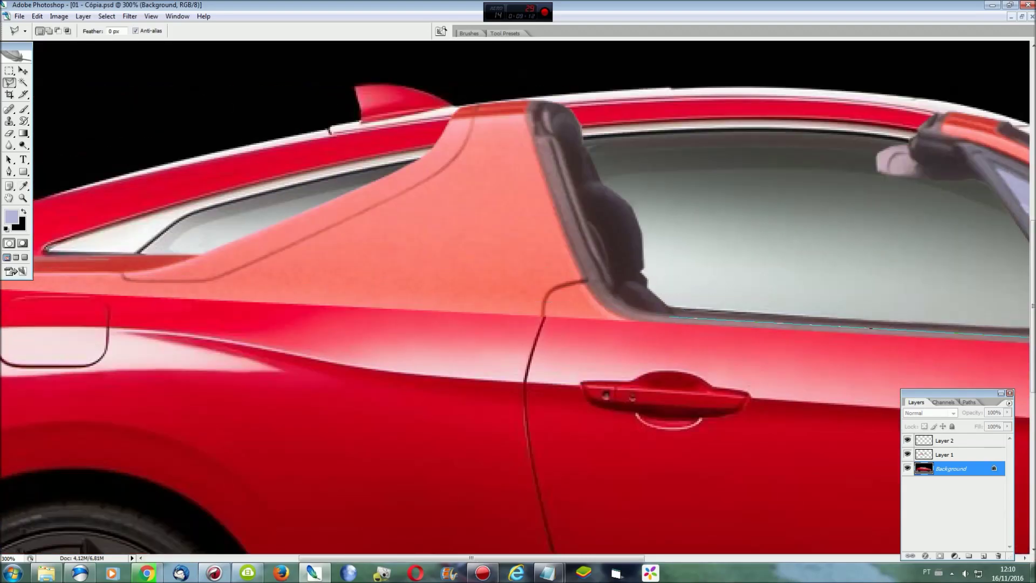
pyautogui.click(593, 308)
pyautogui.hscroll(-5, 232, 276)
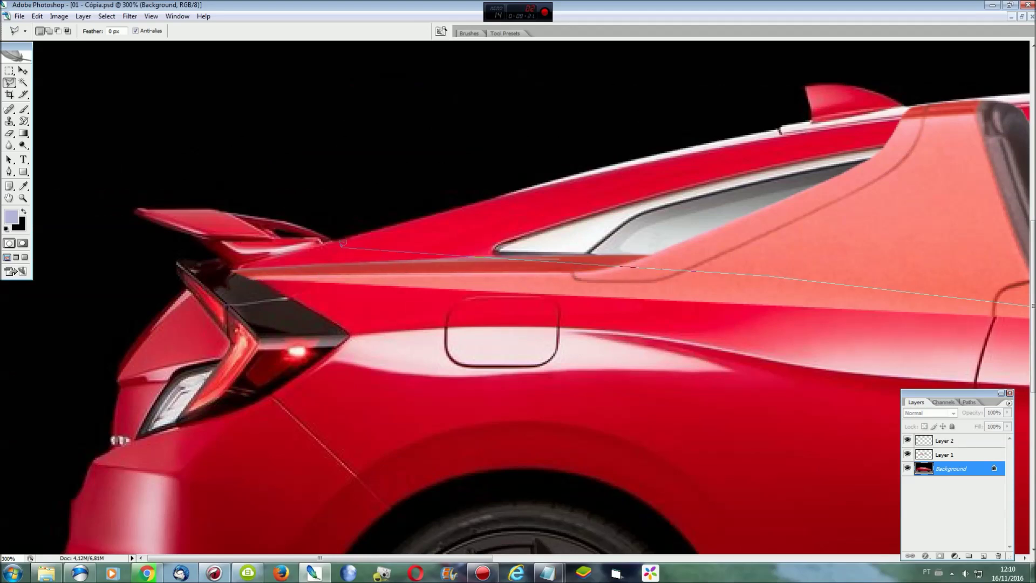
pyautogui.click(335, 239)
pyautogui.click(335, 218)
pyautogui.click(681, 104)
pyautogui.hscroll(7, 730, 79)
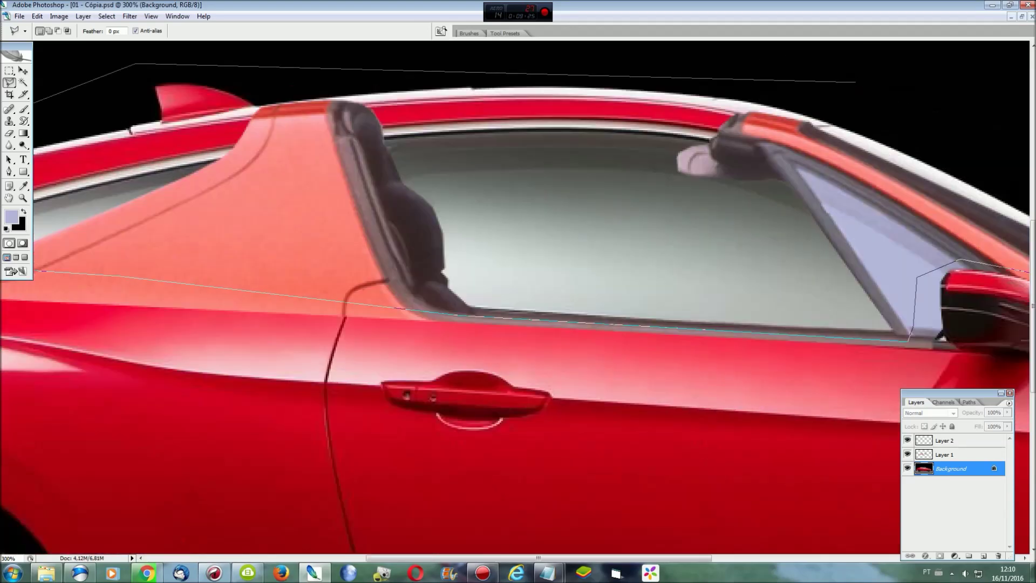
pyautogui.hscroll(6, 722, 162)
pyautogui.click(675, 173)
pyautogui.doubleClick(629, 203)
# - Fill the roof selection with black and deselect
pyautogui.hotkey('ctrl', '0')
pyautogui.press('Delete')
pyautogui.hotkey('ctrl', 'd')
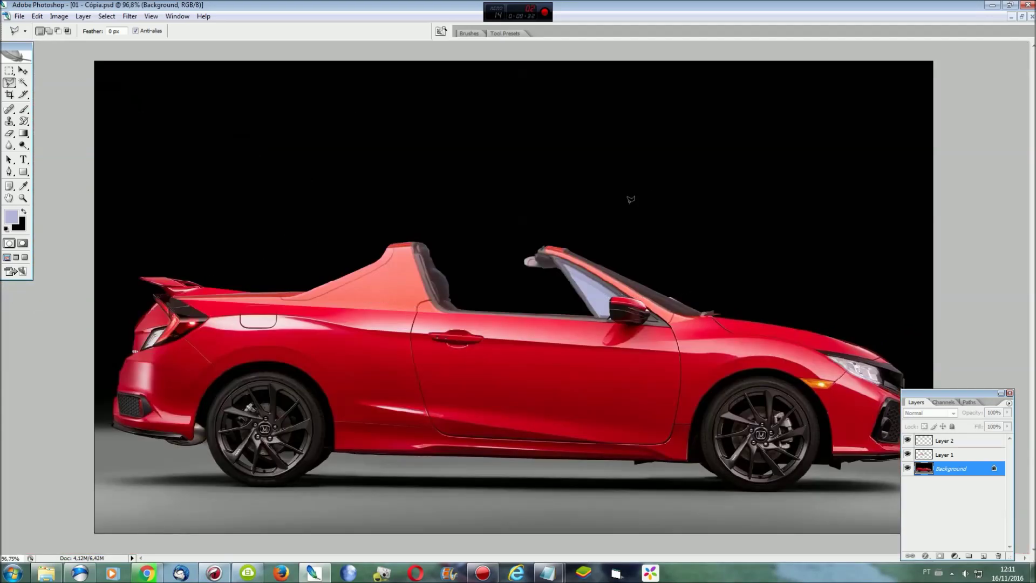
# - Zoom to 300% on the car and discard an unfinished selection near the roof edge
pyautogui.hotkey('ctrl', '+')
pyautogui.hotkey('ctrl', '+')
pyautogui.hotkey('ctrl', '+')
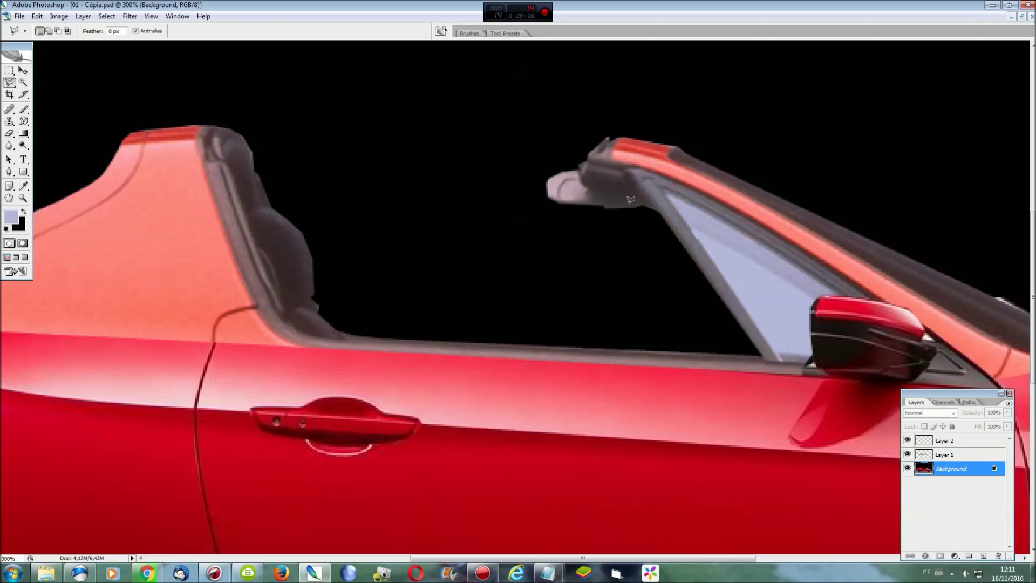
pyautogui.moveTo(685, 558); pyautogui.dragTo(793, 558)
pyautogui.hotkey('ctrl', '+')
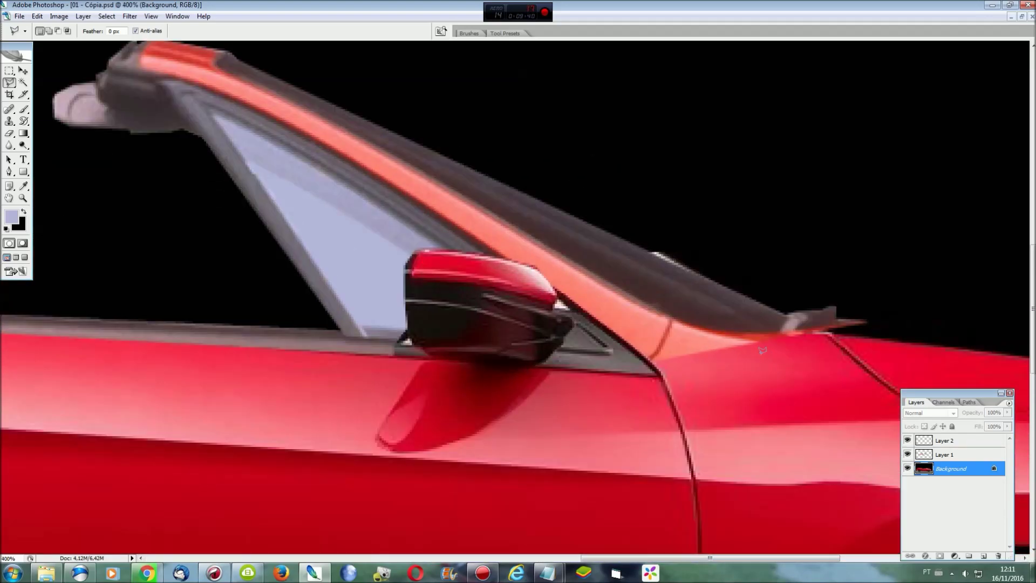
pyautogui.click(696, 248)
pyautogui.click(658, 237)
pyautogui.press('Escape')
# - Select the mirror area on Layer 1, subtract the part to keep, and delete the overlay
pyautogui.click(923, 456)
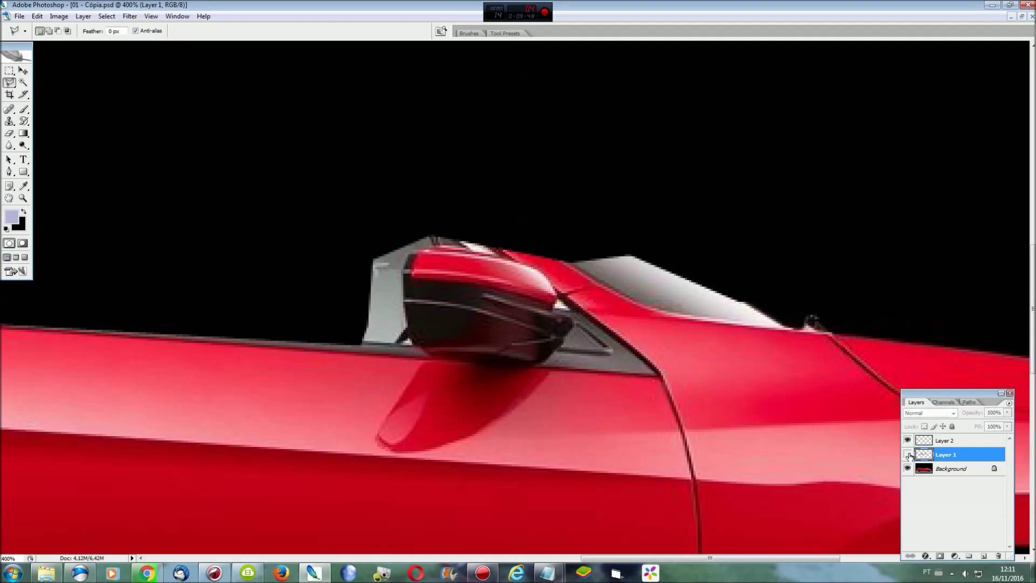
pyautogui.moveTo(759, 300); pyautogui.dragTo(812, 336)
pyautogui.click(908, 455)
pyautogui.keyDown('alt'); pyautogui.click(738, 290); pyautogui.keyUp('alt')
pyautogui.doubleClick(726, 315)
pyautogui.press('Delete')
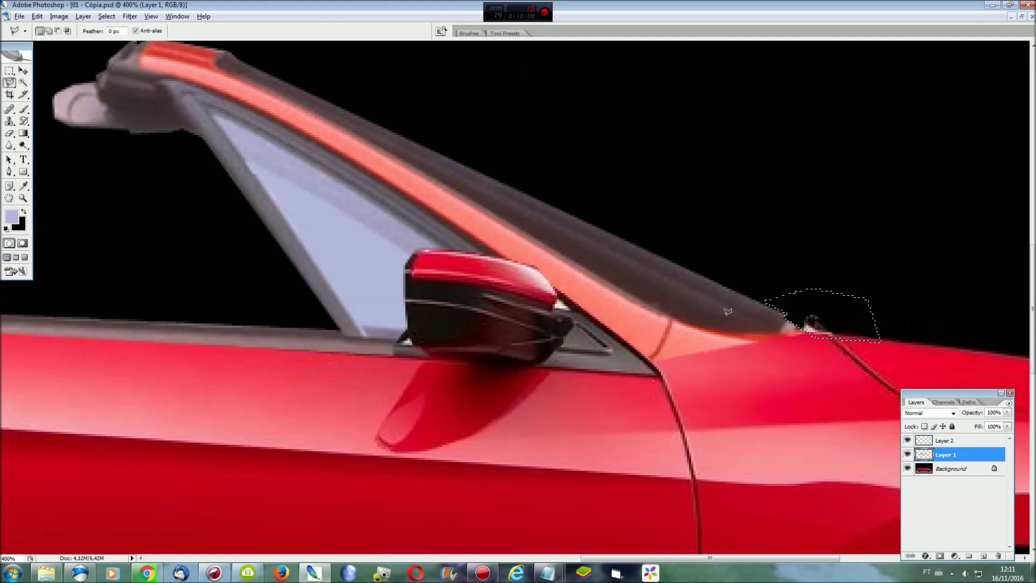
pyautogui.hotkey('ctrl', 'd')
# - Clear the stray overlay above the windshield pillar and fit the whole car in view
pyautogui.click(801, 322)
pyautogui.moveTo(249, 64); pyautogui.dragTo(801, 319)
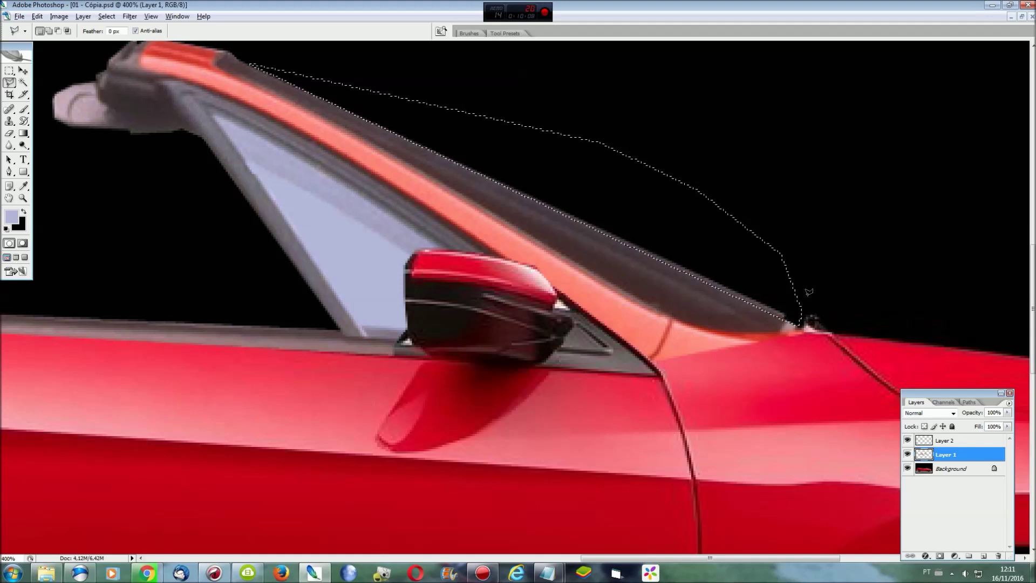
pyautogui.hotkey('ctrl', 'd')
pyautogui.hotkey('ctrl', '0')
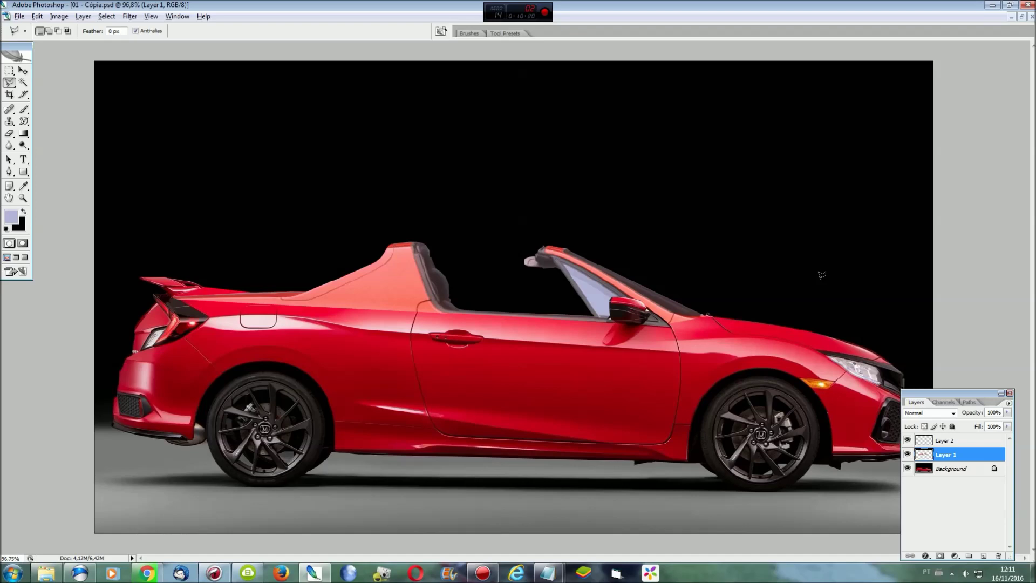
pyautogui.click(934, 465)
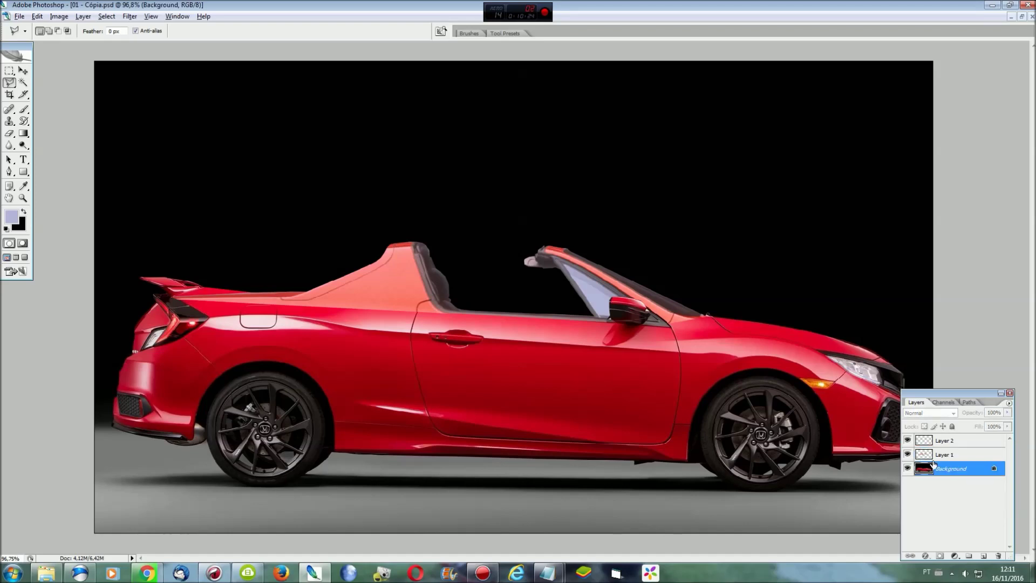
# - Select the black area above the rear deck with a polygonal outline
pyautogui.hotkey('ctrl', '+')
pyautogui.hotkey('ctrl', '+')
pyautogui.hotkey('ctrl', '+')
pyautogui.moveTo(669, 557); pyautogui.dragTo(367, 558)
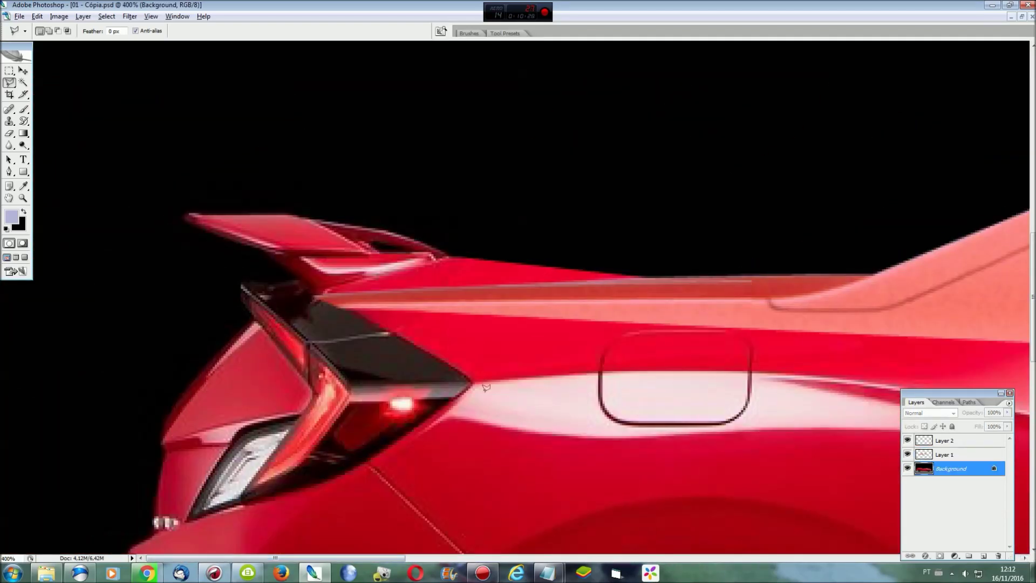
pyautogui.hotkey('ctrl', '+')
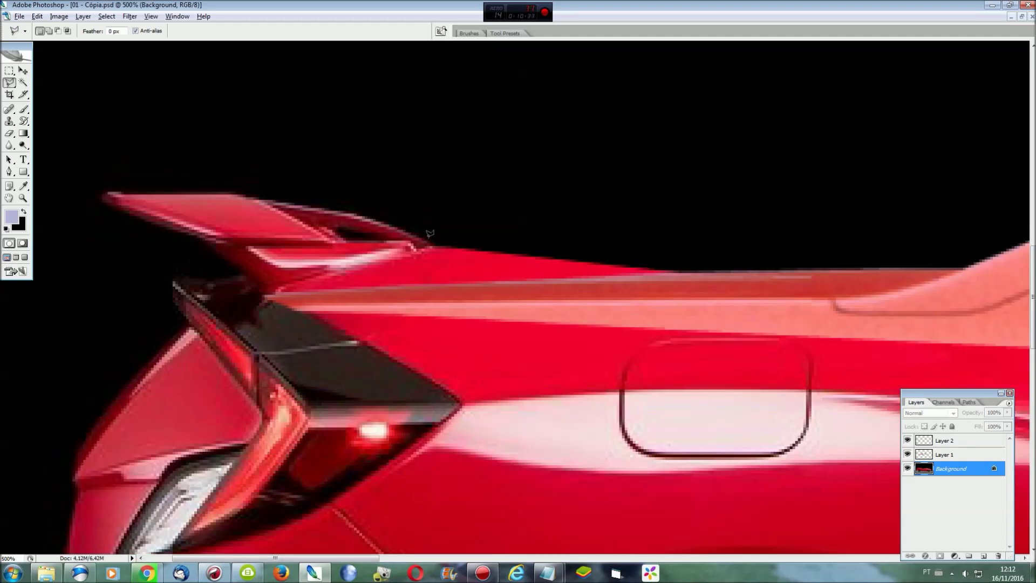
pyautogui.click(468, 288)
pyautogui.click(710, 274)
pyautogui.click(701, 244)
pyautogui.doubleClick(531, 207)
pyautogui.hotkey('ctrl', '0')
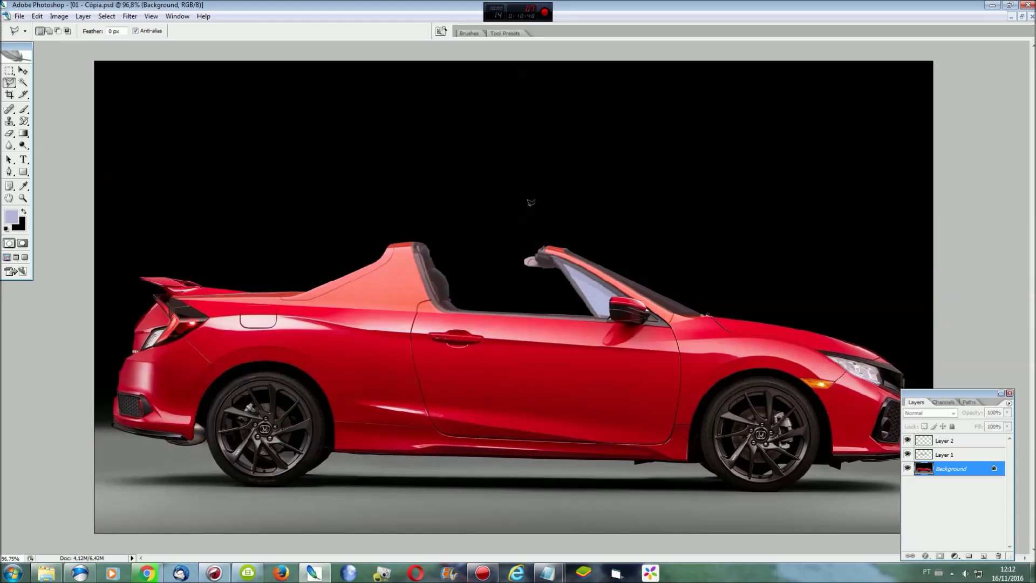
# - Sample the car's red paint and swap it into the background colour
pyautogui.hotkey('ctrl', '+')
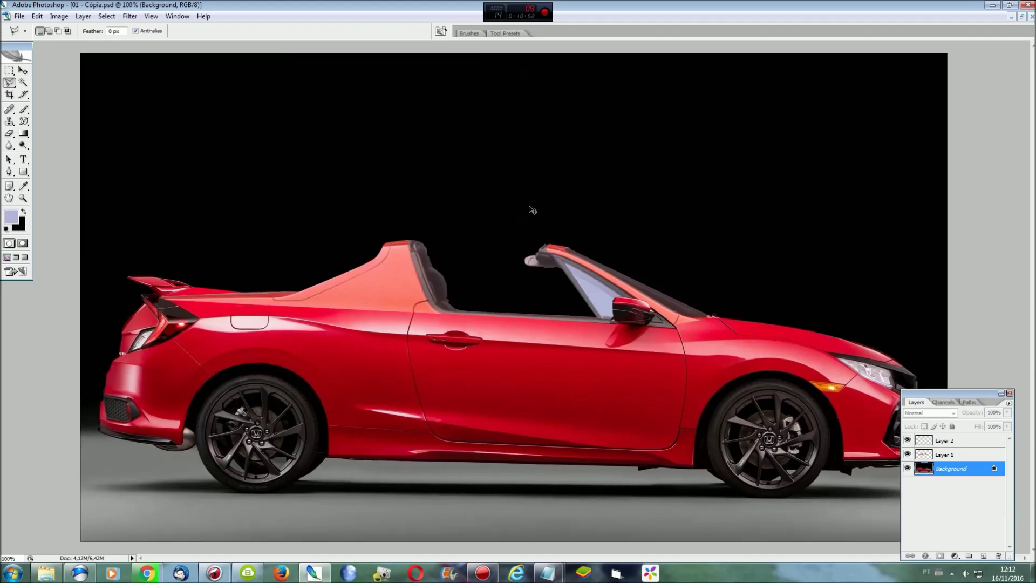
pyautogui.hotkey('ctrl', '+')
pyautogui.hotkey('ctrl', '+')
pyautogui.hotkey('ctrl', '+')
pyautogui.moveTo(702, 558); pyautogui.dragTo(420, 529)
pyautogui.click(24, 186)
pyautogui.click(411, 268)
pyautogui.click(23, 211)
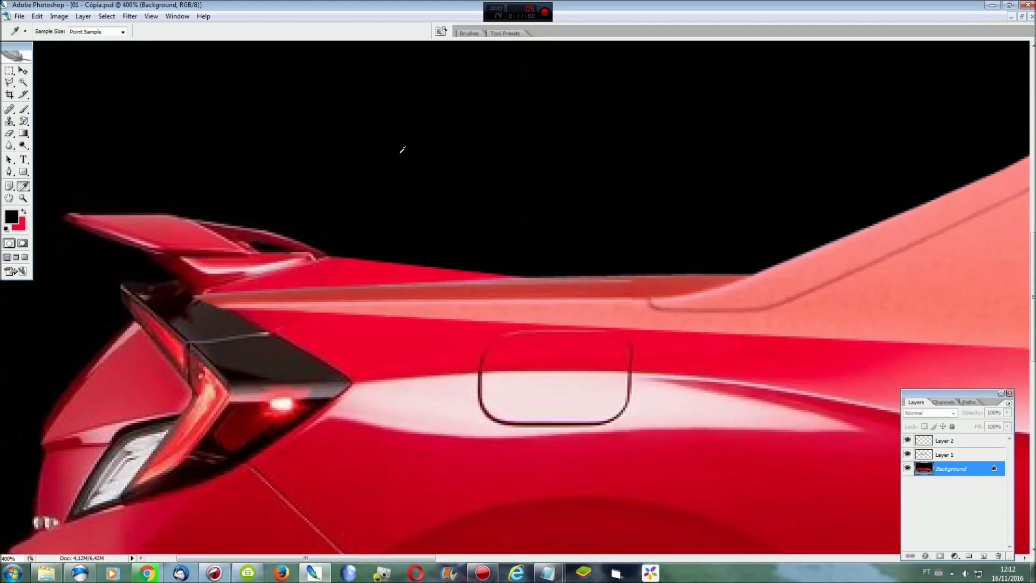
# - Outline the area along the rear roofline and rear deck as a selection
pyautogui.press('l')
pyautogui.click(335, 256)
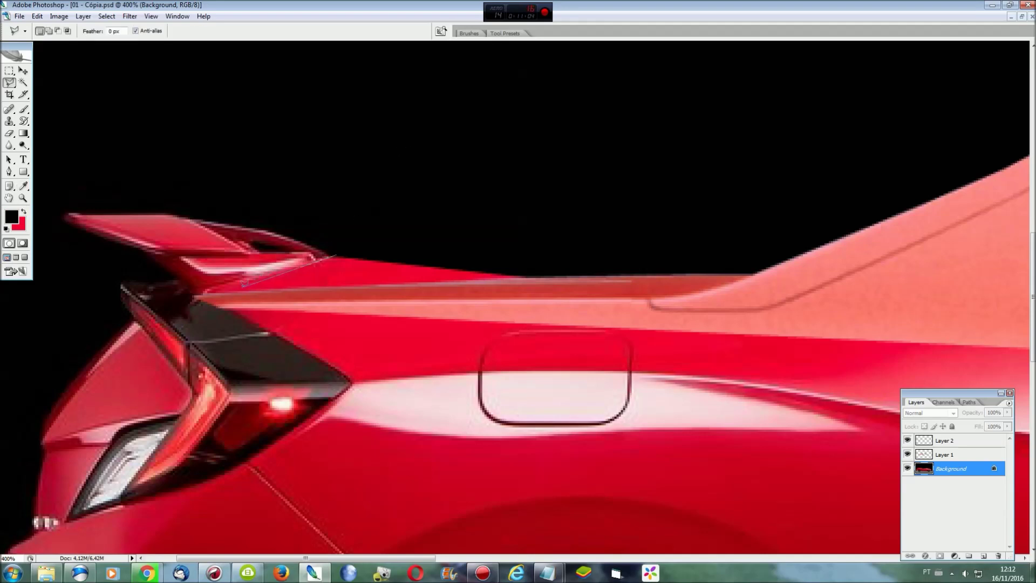
pyautogui.click(240, 293)
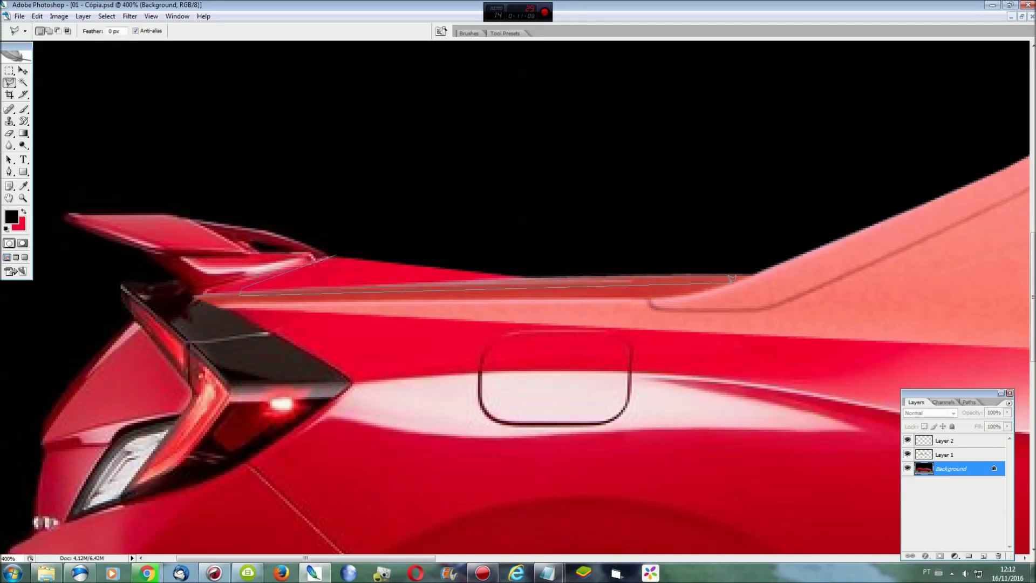
pyautogui.click(751, 283)
pyautogui.click(824, 246)
pyautogui.click(335, 255)
pyautogui.hotkey('ctrl', '0')
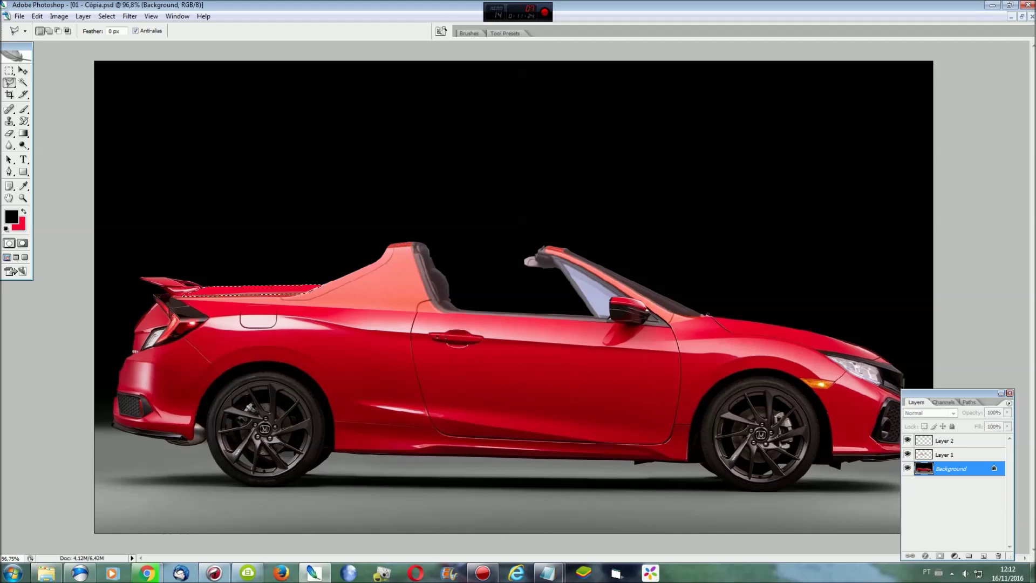
# - Drop the roofline selection and trace a closed outline around the rear spoiler
pyautogui.hotkey('ctrl', '+')
pyautogui.hotkey('ctrl', '+')
pyautogui.hotkey('ctrl', '+')
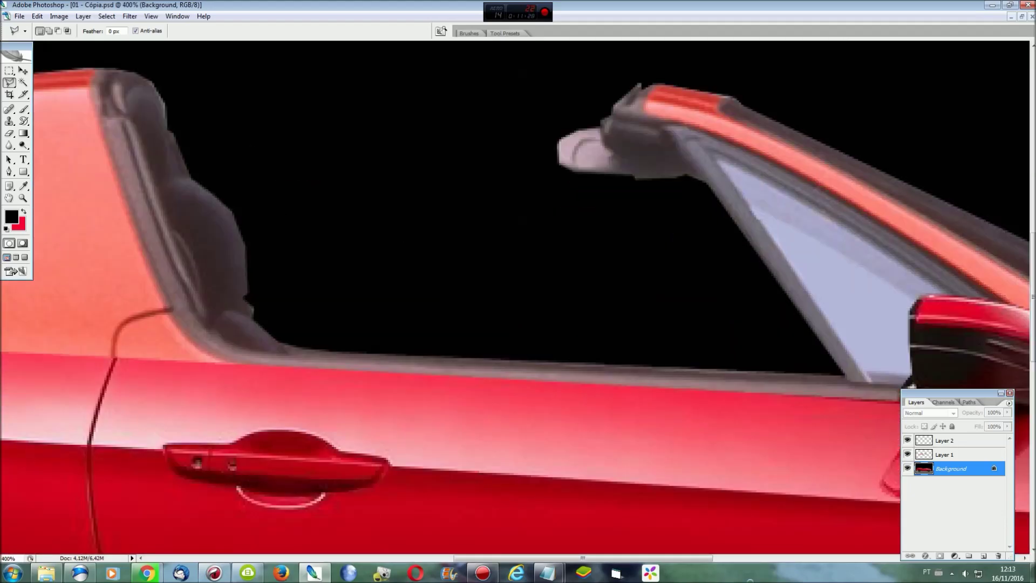
pyautogui.hscroll(-10, 457, 415)
pyautogui.scroll(3, 457, 415)
pyautogui.hotkey('ctrl', 'd')
pyautogui.click(651, 357)
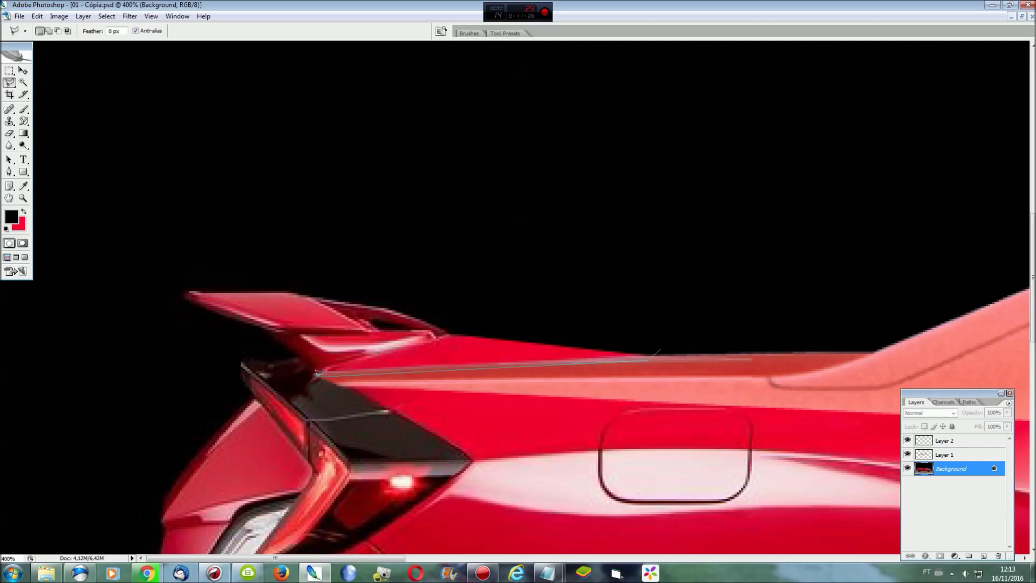
pyautogui.click(313, 373)
pyautogui.click(119, 329)
pyautogui.click(154, 260)
pyautogui.click(675, 262)
pyautogui.doubleClick(717, 287)
# - Fill the spoiler area with the black backdrop colour
pyautogui.click(24, 186)
pyautogui.click(23, 210)
pyautogui.press('Delete')
pyautogui.hotkey('ctrl', '0')
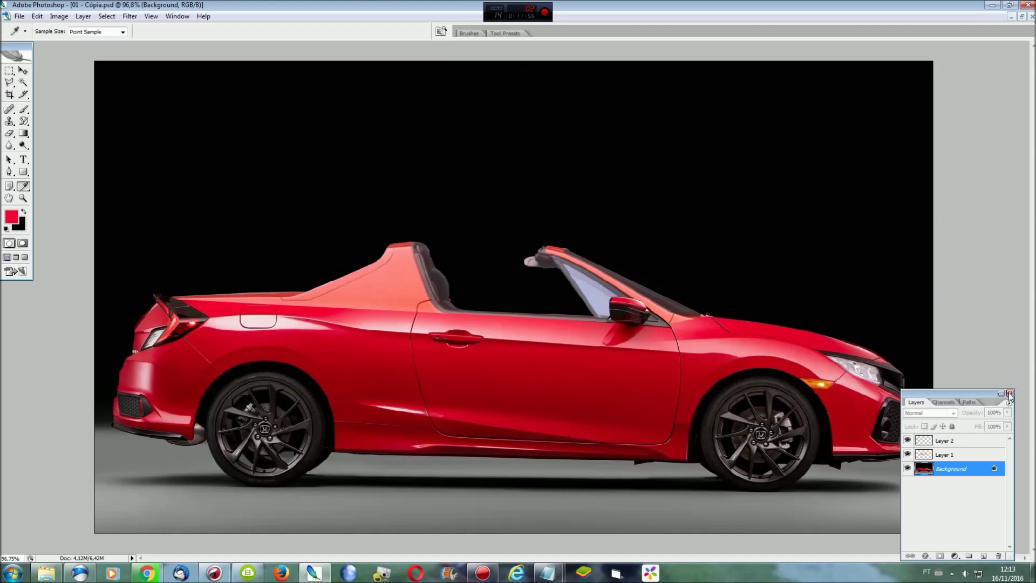
pyautogui.rightClick(926, 454)
# - Select Layer 1's roof piece and add the rear deck outline to it
pyautogui.click(917, 322)
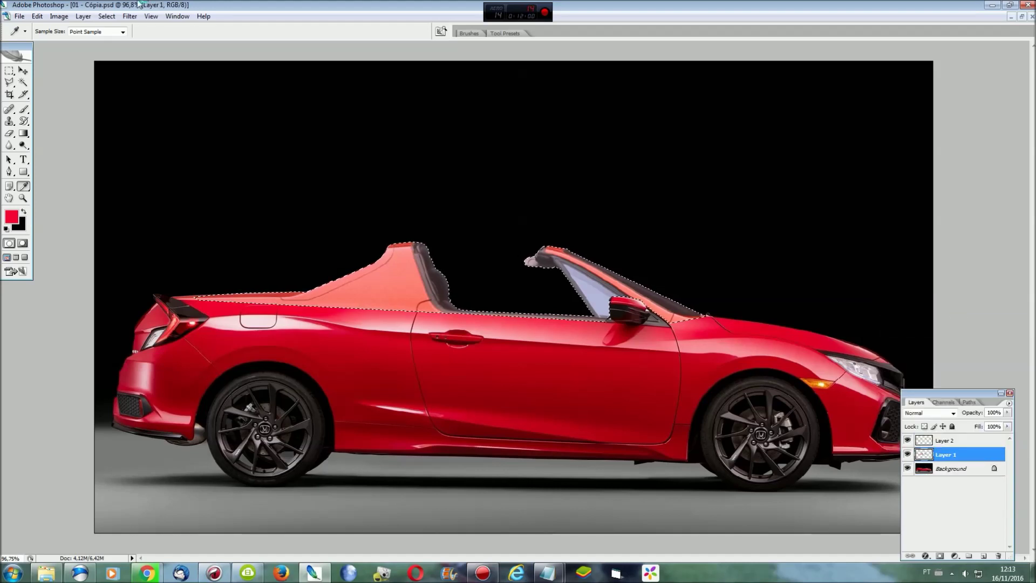
pyautogui.scroll(1, 465, 273)
pyautogui.scroll(1, 465, 273)
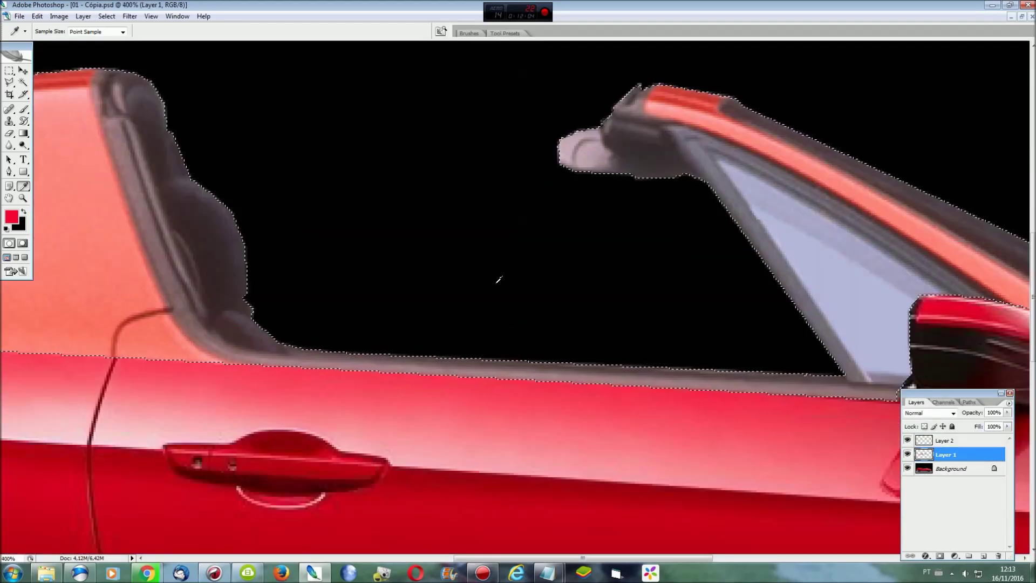
pyautogui.moveTo(567, 558); pyautogui.dragTo(270, 558)
pyautogui.press('l')
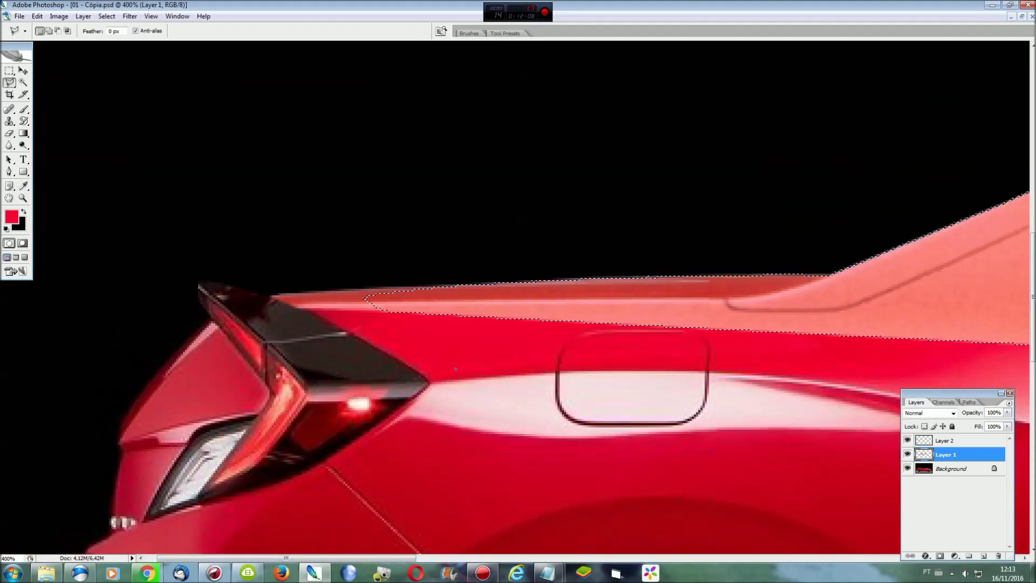
pyautogui.click(610, 276)
pyautogui.click(268, 294)
pyautogui.click(302, 309)
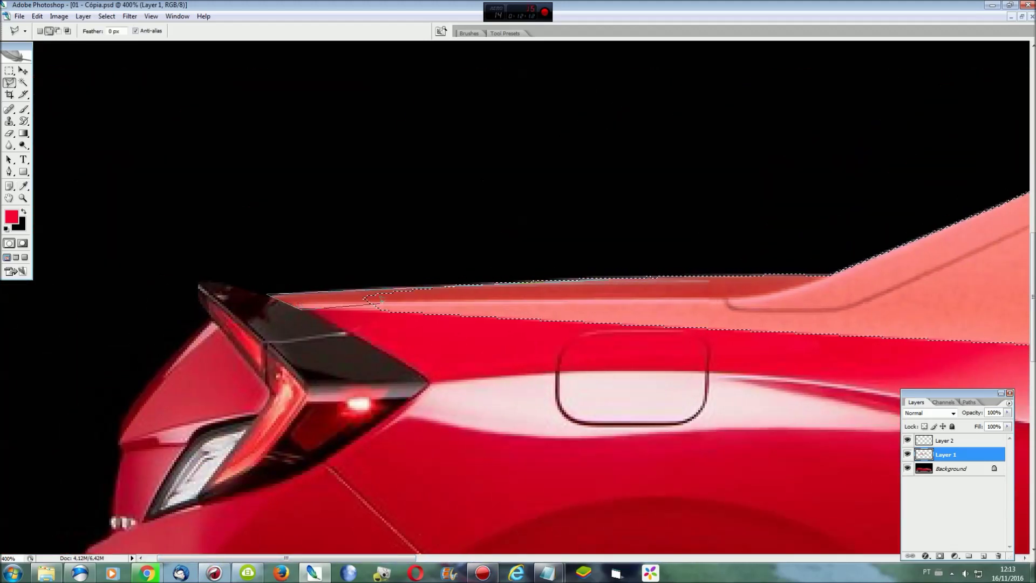
pyautogui.doubleClick(561, 297)
# - Save the combined selection under the name 'Teto'
pyautogui.click(107, 16)
pyautogui.click(149, 196)
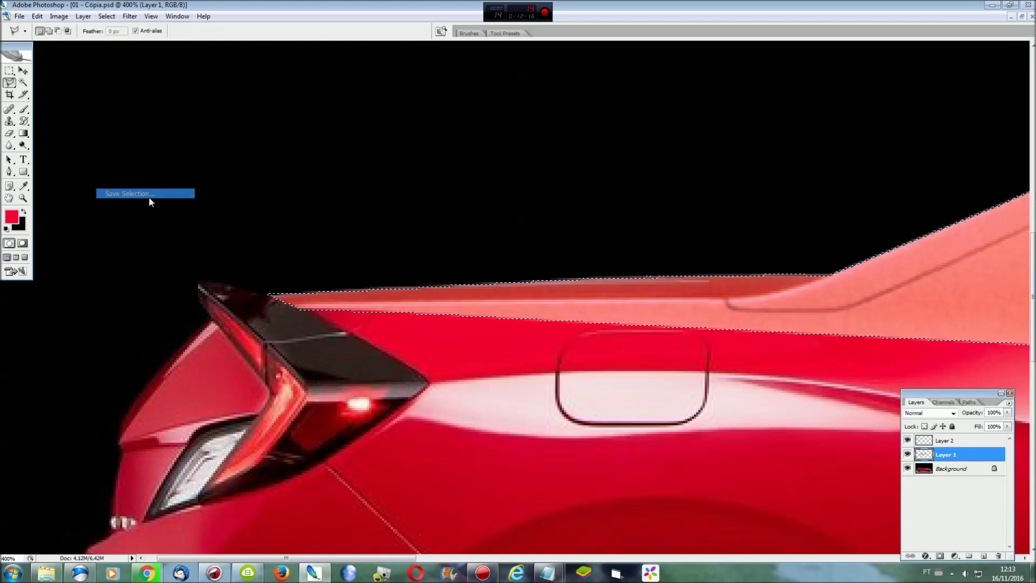
pyautogui.write('Teto')
pyautogui.press('Return')
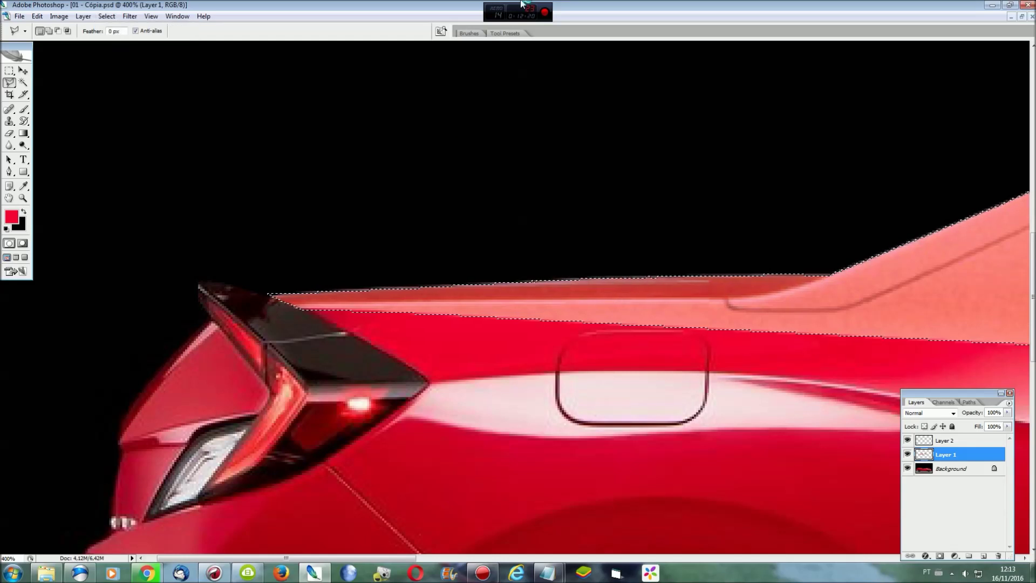
pyautogui.hotkey('ctrl', '0')
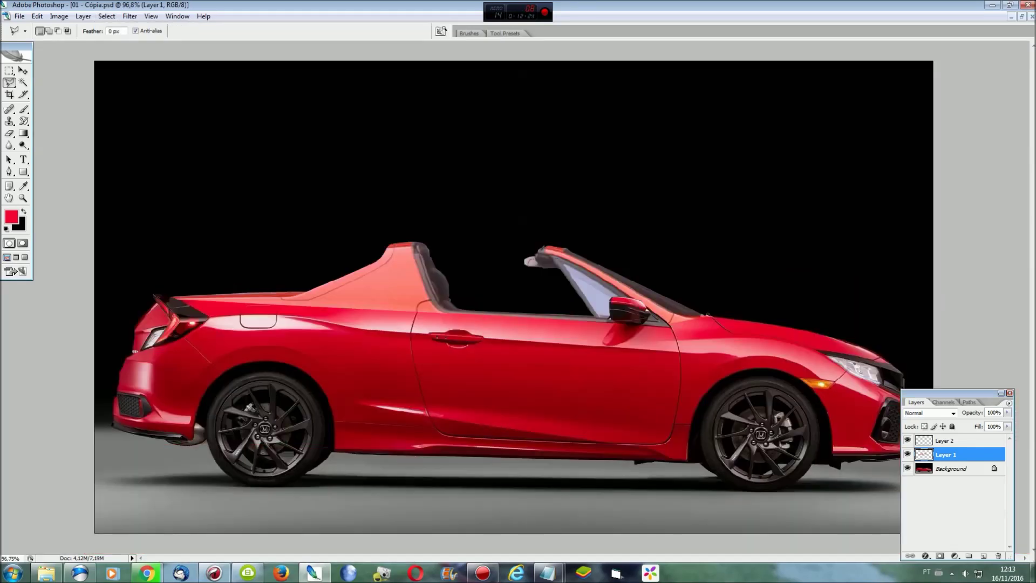
# - Merge the layers, select the whole image, and compare the car with Layer 1 hidden
pyautogui.click(1010, 393)
pyautogui.hotkey('ctrl', 'shift', 'e')
pyautogui.hotkey('ctrl', 'a')
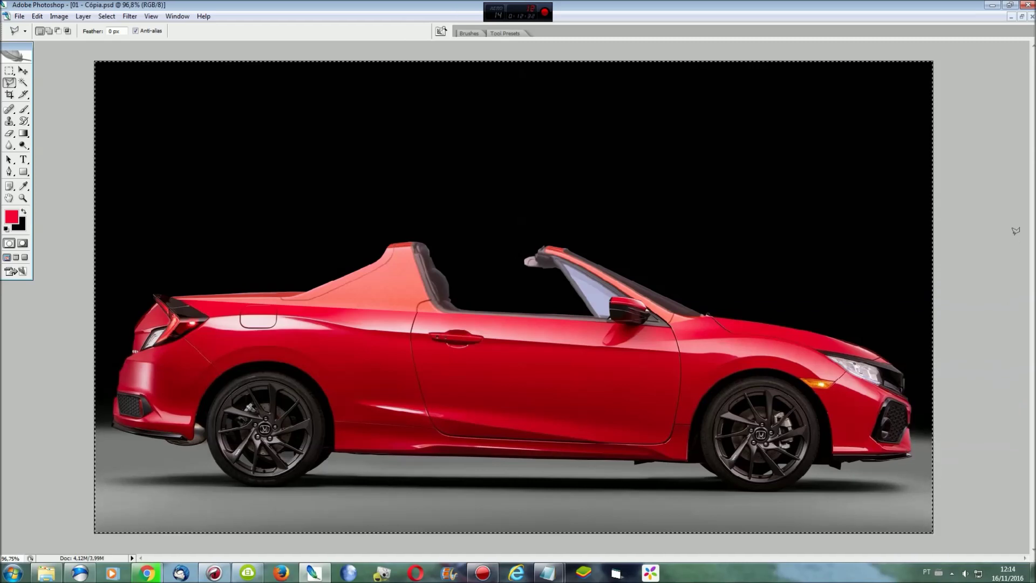
pyautogui.hotkey('ctrl', '+')
pyautogui.hotkey('ctrl', '+')
pyautogui.hotkey('ctrl', '+')
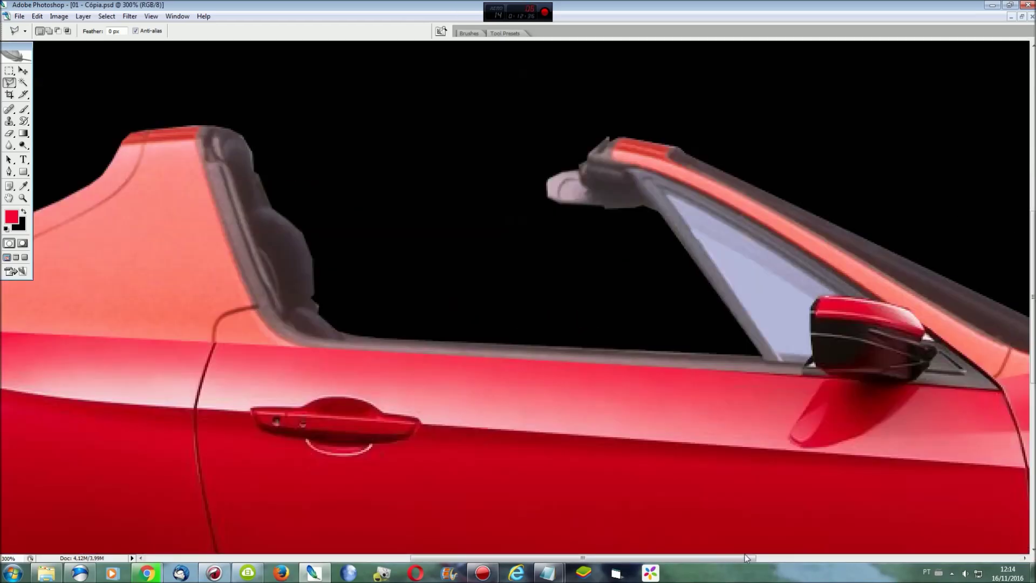
pyautogui.moveTo(747, 556); pyautogui.dragTo(1009, 557)
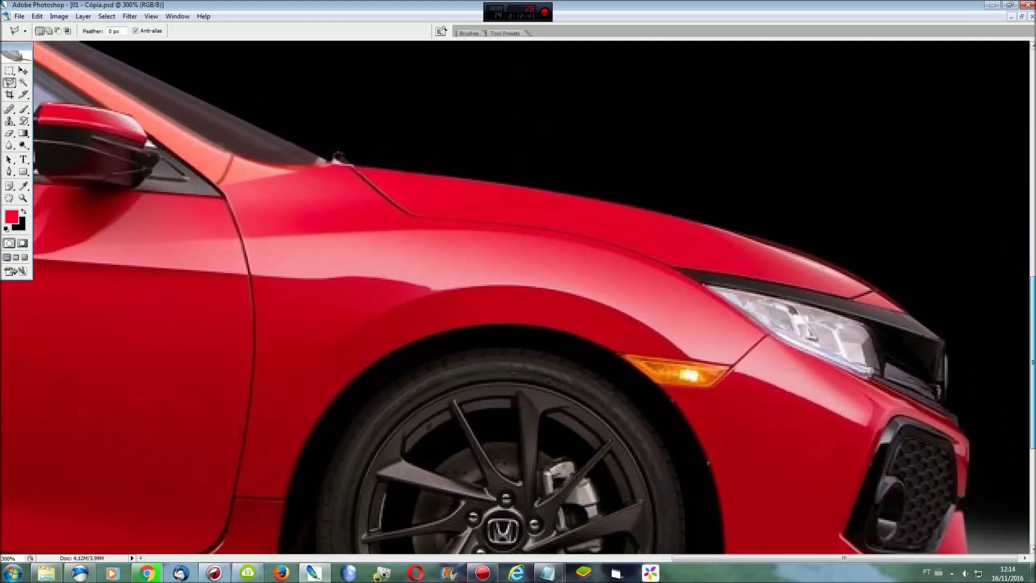
pyautogui.moveTo(1032, 300); pyautogui.dragTo(1032, 370)
pyautogui.press('F7')
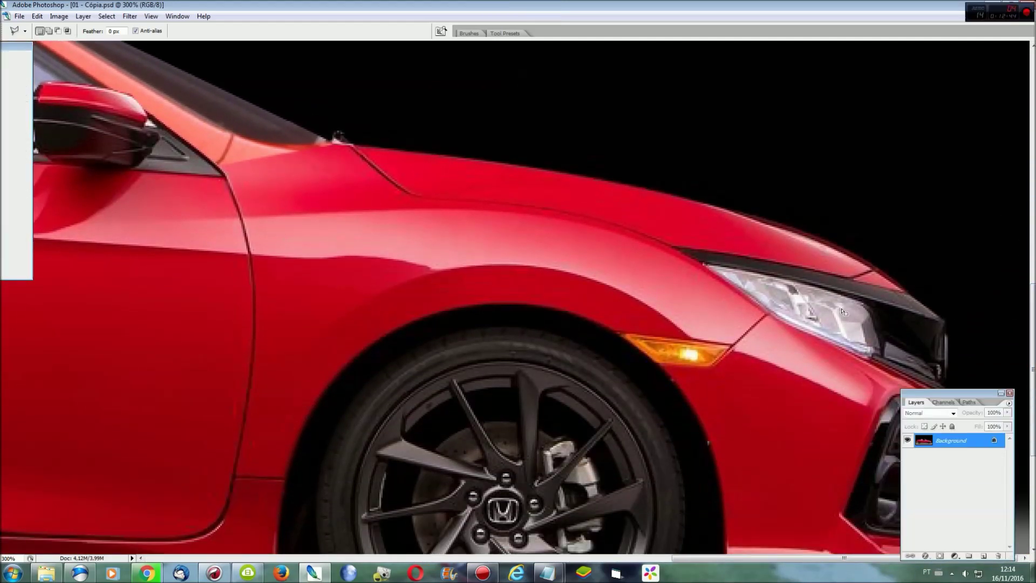
pyautogui.click(908, 453)
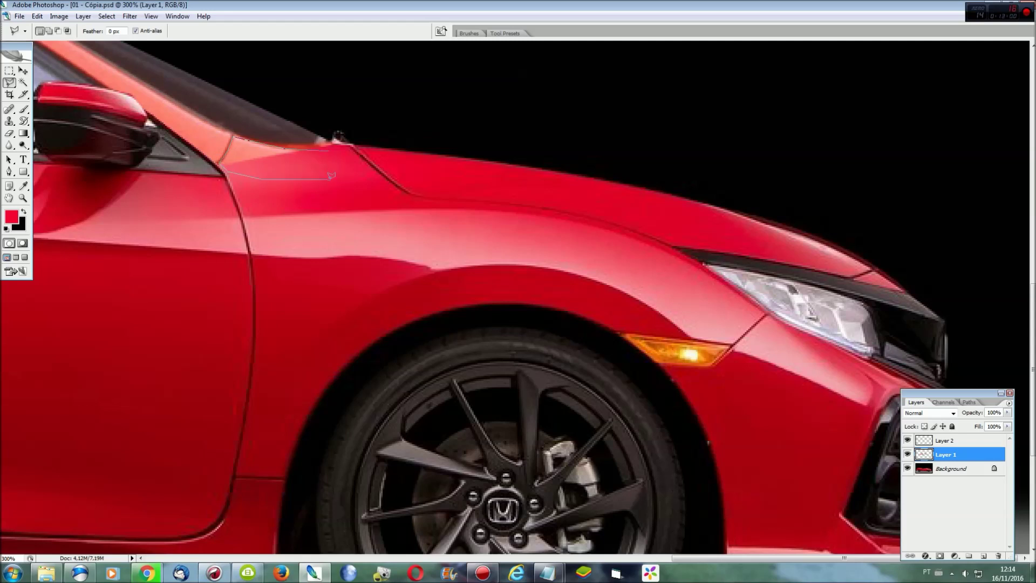
pyautogui.hotkey('ctrl', '0')
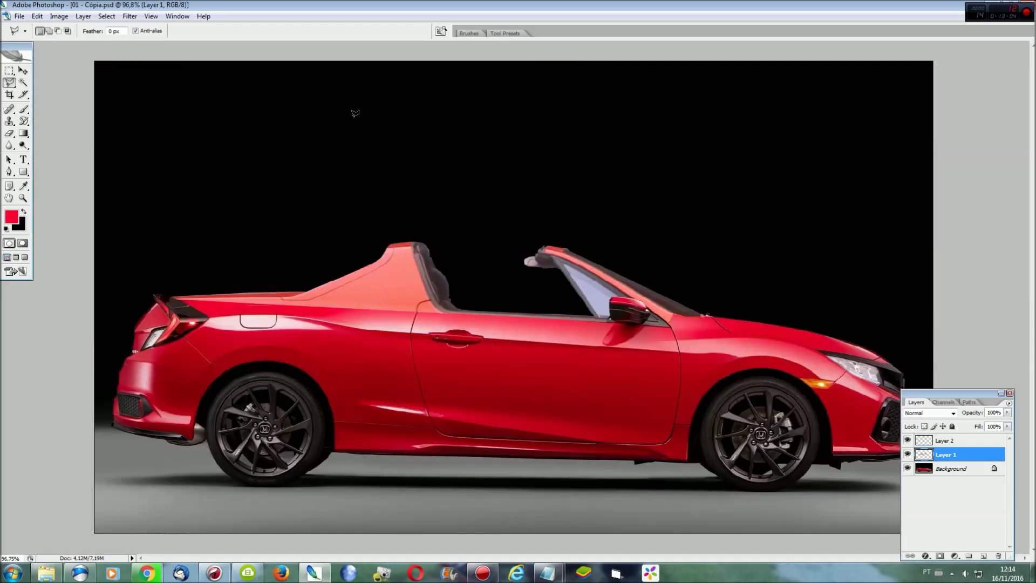
# - Merge Layer 2 and Layer 1 into Background, then load and clear the saved roof selection
pyautogui.hotkey('ctrl', 'shift', 'e')
pyautogui.click(107, 16)
pyautogui.click(121, 187)
pyautogui.click(606, 168)
pyautogui.hotkey('ctrl', 'd')
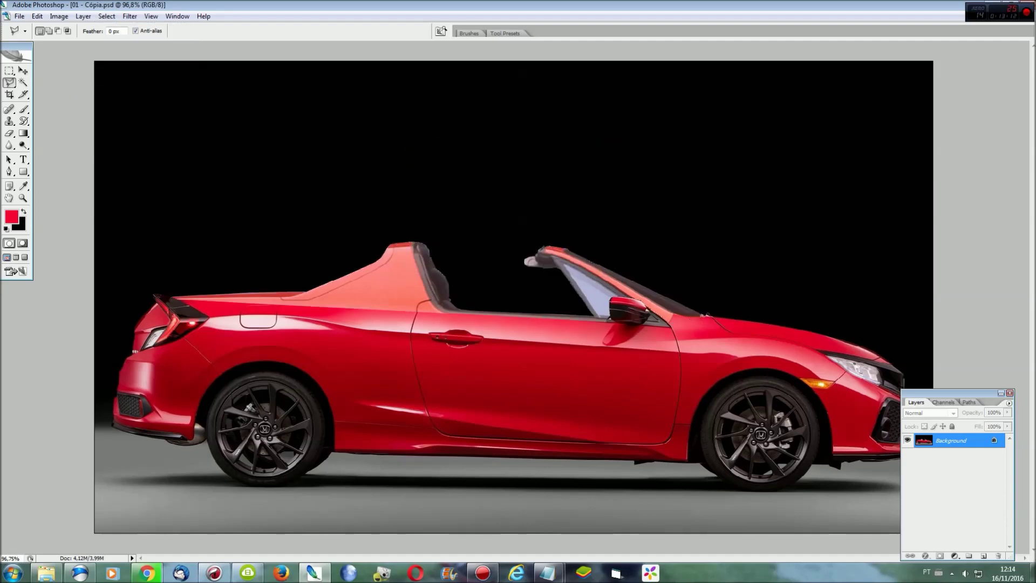
pyautogui.click(1010, 393)
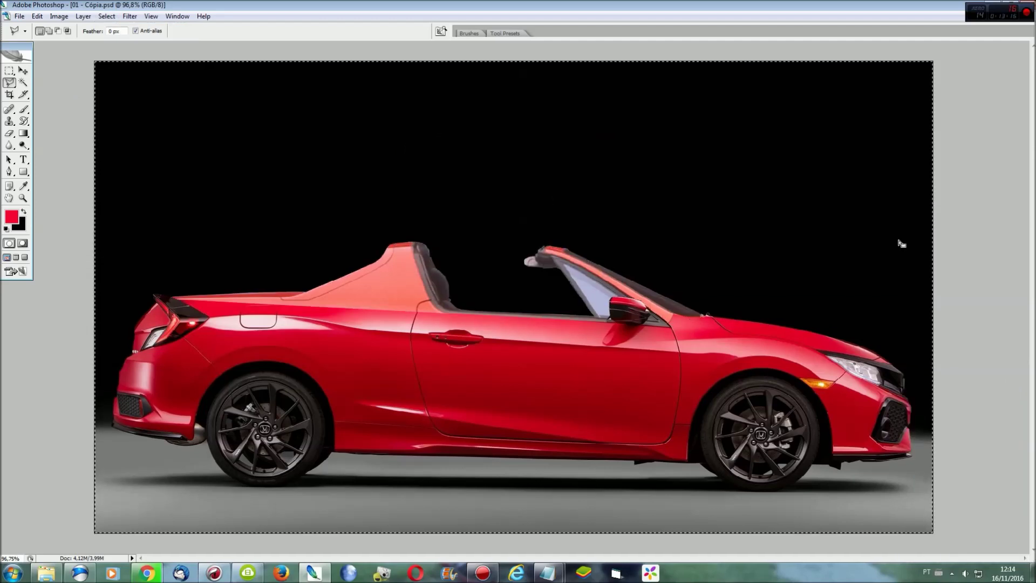
# - Start outlining the headlight along its top edge
pyautogui.hotkey('ctrl', '+')
pyautogui.hotkey('ctrl', '+')
pyautogui.hotkey('ctrl', '+')
pyautogui.moveTo(700, 557); pyautogui.dragTo(968, 557)
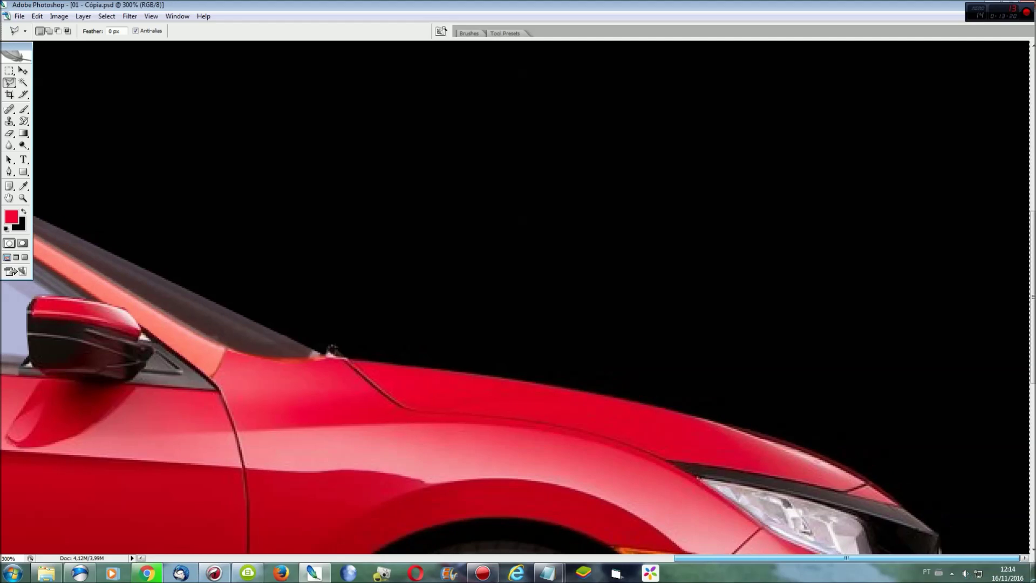
pyautogui.scroll(-5, 867, 273)
pyautogui.keyDown('shift'); pyautogui.click(870, 291); pyautogui.keyUp('shift')
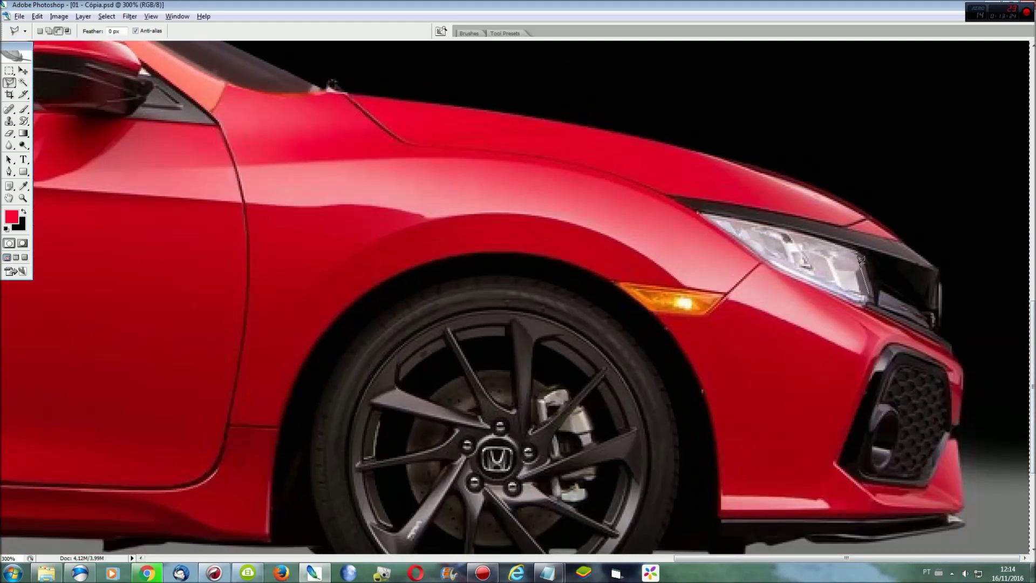
pyautogui.click(849, 249)
pyautogui.click(784, 237)
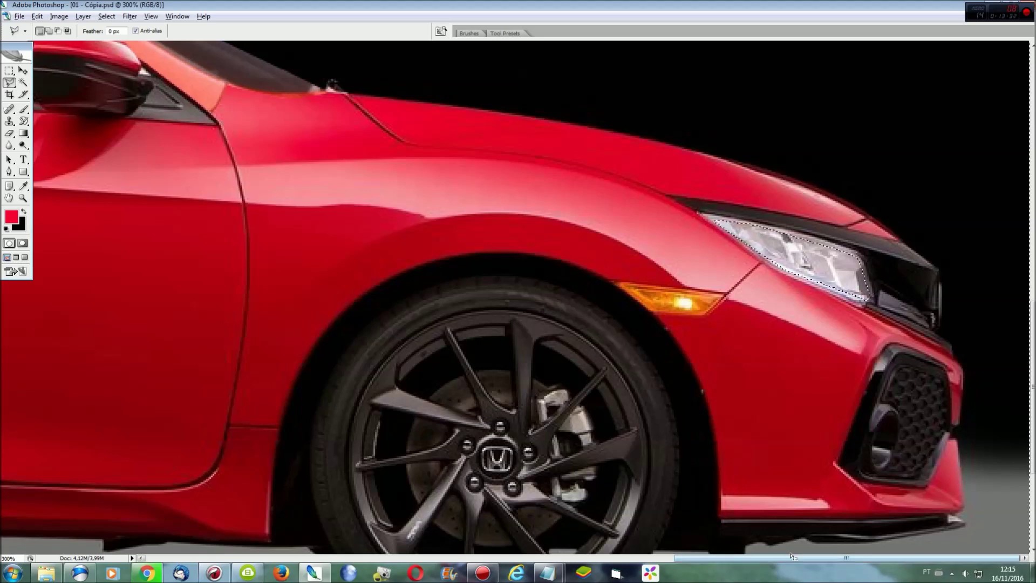
pyautogui.hscroll(-5, 515, 544)
pyautogui.hscroll(-5, 515, 544)
pyautogui.hscroll(-5, 280, 540)
# - Subtract the tail light from the selection and desaturate the rest of the car
pyautogui.press('alt')
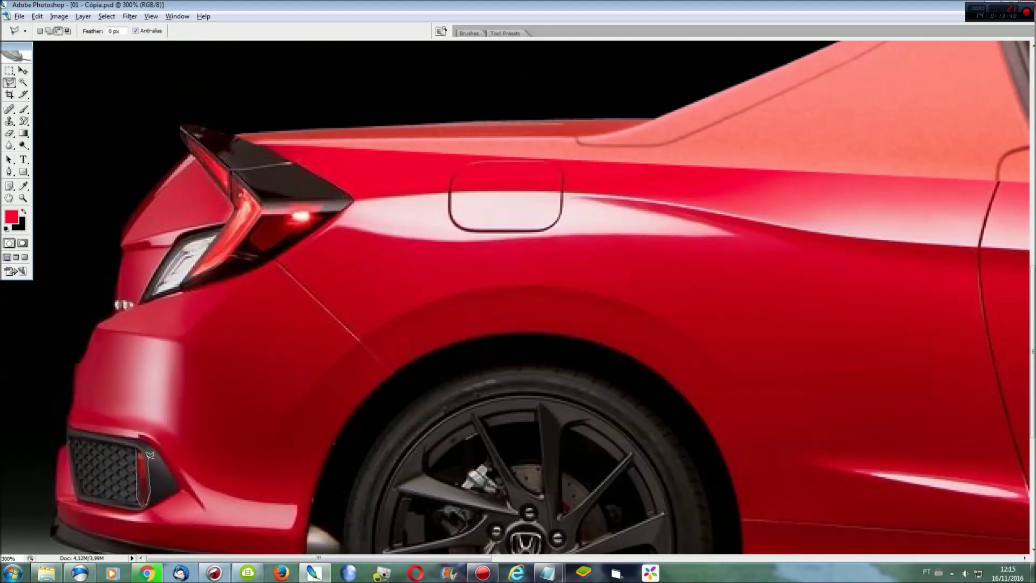
pyautogui.scroll(3, 286, 367)
pyautogui.hotkey('ctrl', '+')
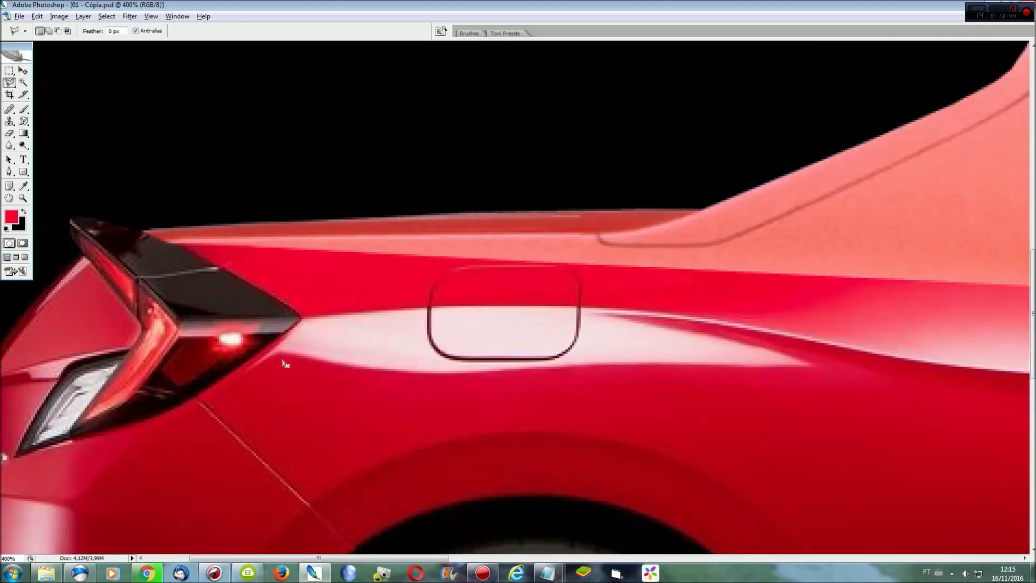
pyautogui.hscroll(-5, 463, 554)
pyautogui.press('alt')
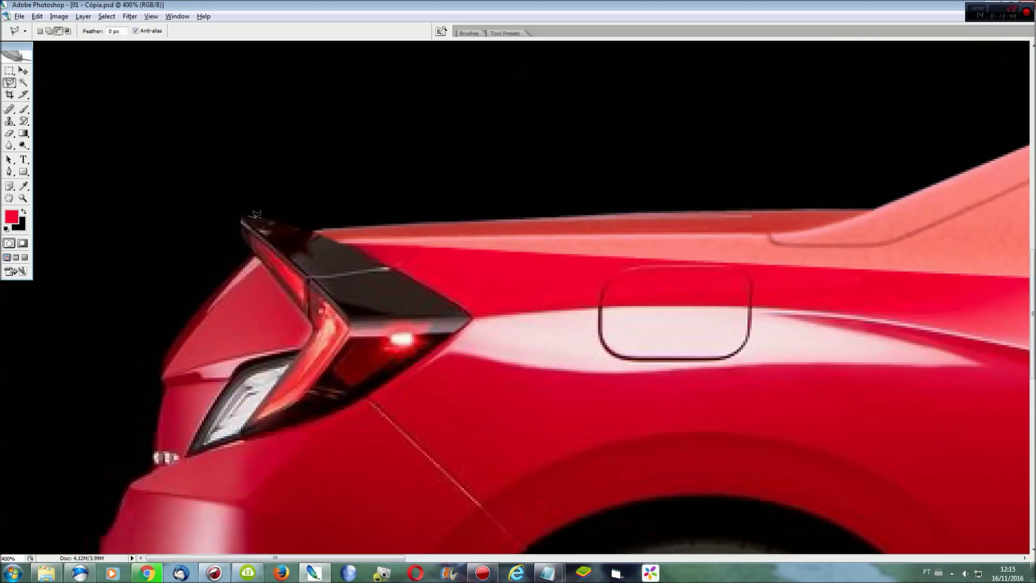
pyautogui.click(323, 236)
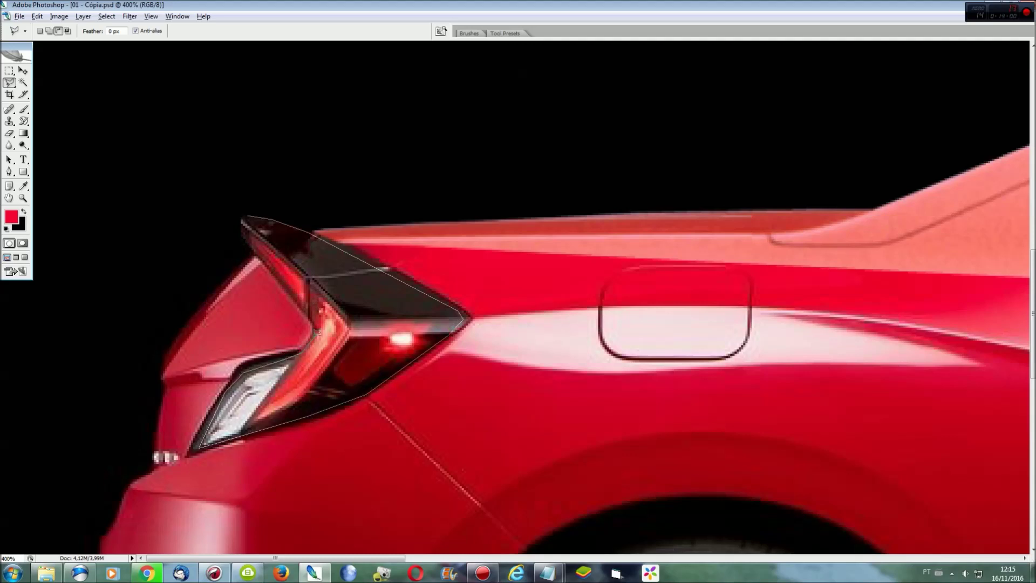
pyautogui.click(316, 322)
pyautogui.click(244, 216)
pyautogui.hotkey('ctrl', '0')
pyautogui.hotkey('ctrl', 'shift', 'i')
pyautogui.hotkey('ctrl', 'shift', 'u')
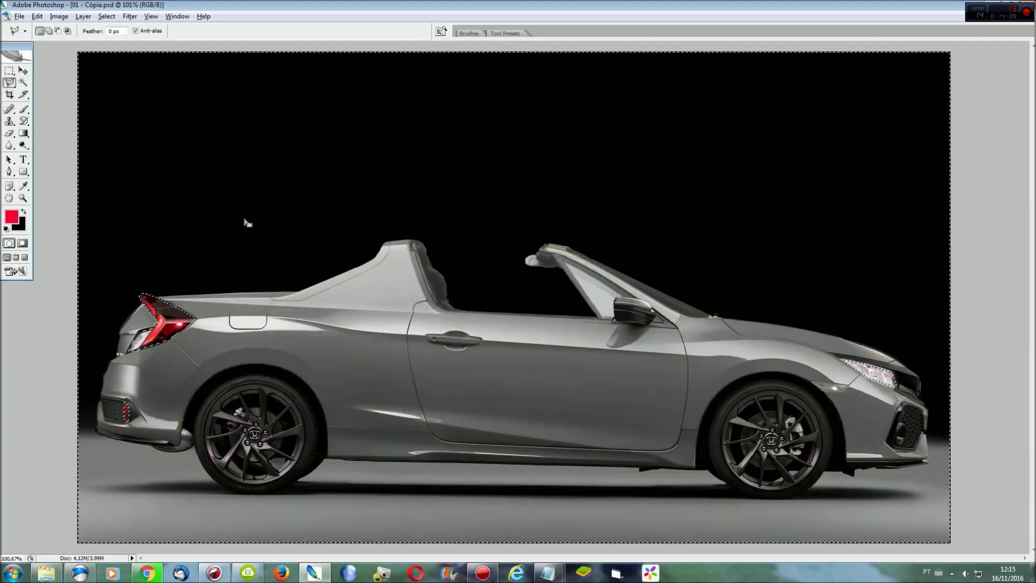
# - Reload the saved roof selection and cut the mirror out of it
pyautogui.hotkey('ctrl', 'd')
pyautogui.click(106, 16)
pyautogui.click(150, 184)
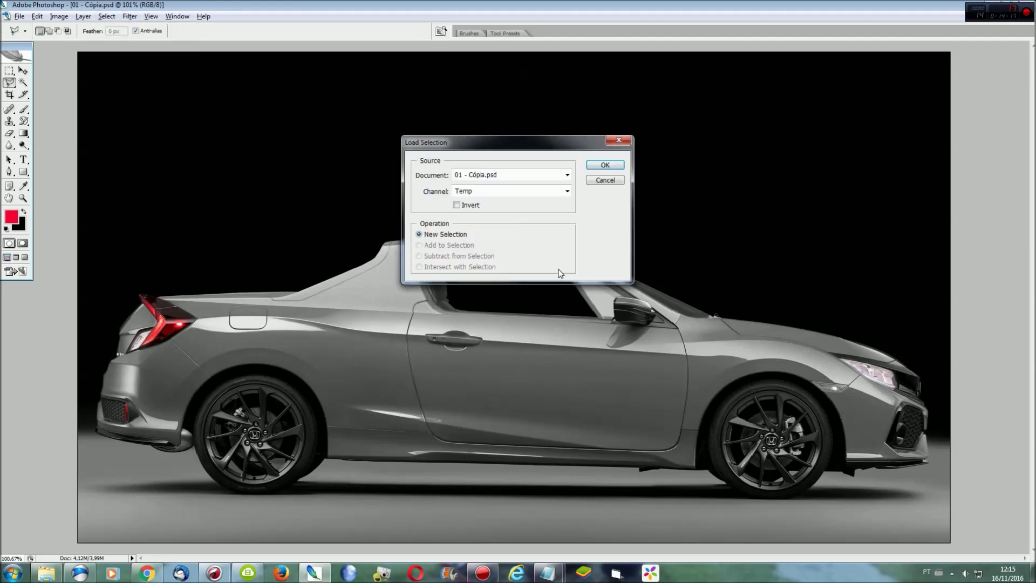
pyautogui.click(595, 164)
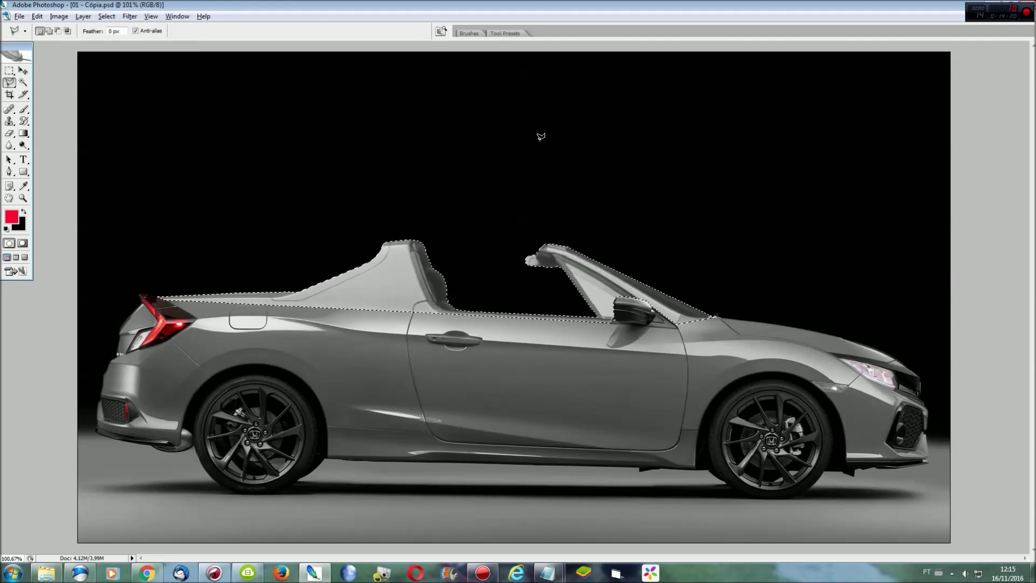
pyautogui.hotkey('ctrl', '+')
pyautogui.hotkey('ctrl', '+')
pyautogui.hotkey('ctrl', '+')
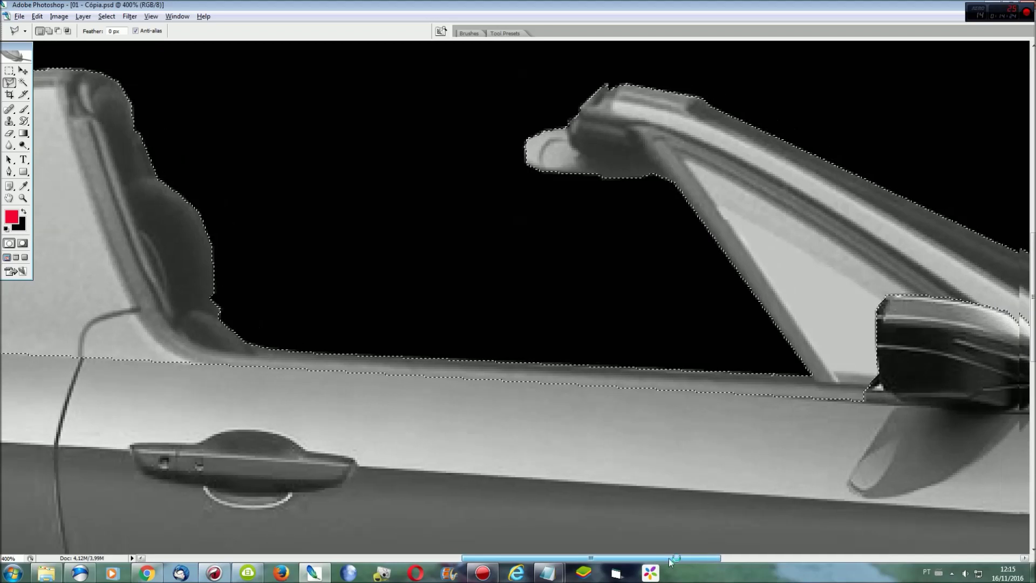
pyautogui.moveTo(669, 558); pyautogui.dragTo(718, 558)
pyautogui.keyDown('alt'); pyautogui.click(793, 390); pyautogui.keyUp('alt')
pyautogui.click(713, 387)
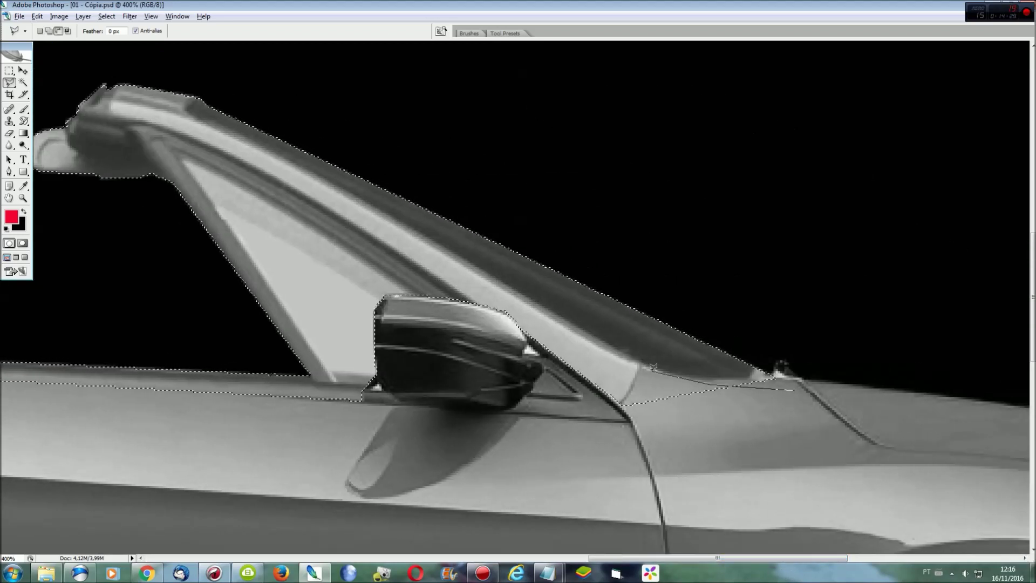
pyautogui.doubleClick(623, 402)
pyautogui.hotkey('ctrl', '0')
# - Save the selection as channel 'Teto 2' and start lowering Hue/Saturation Lightness
pyautogui.click(107, 16)
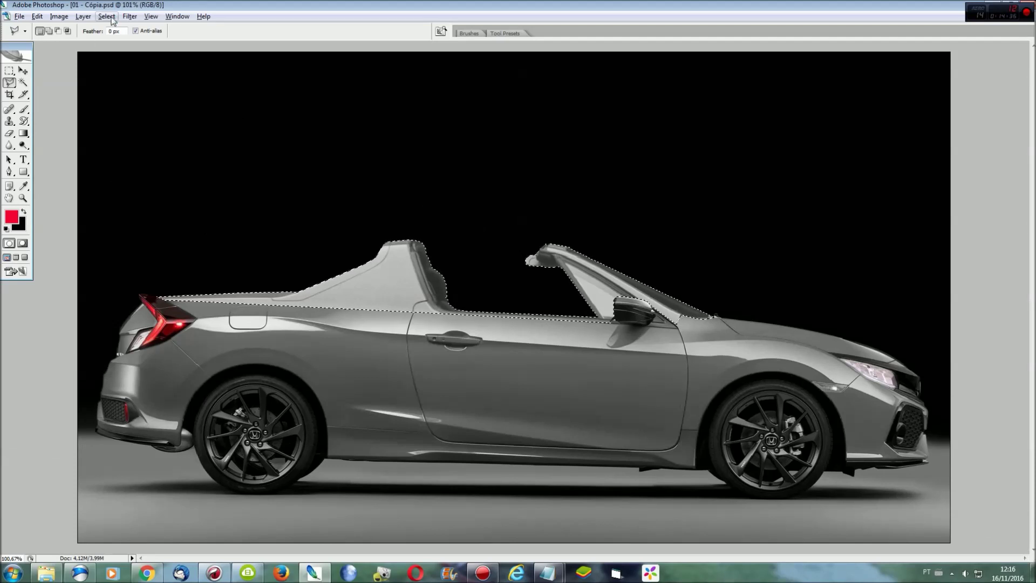
pyautogui.click(108, 195)
pyautogui.write('Teto 2')
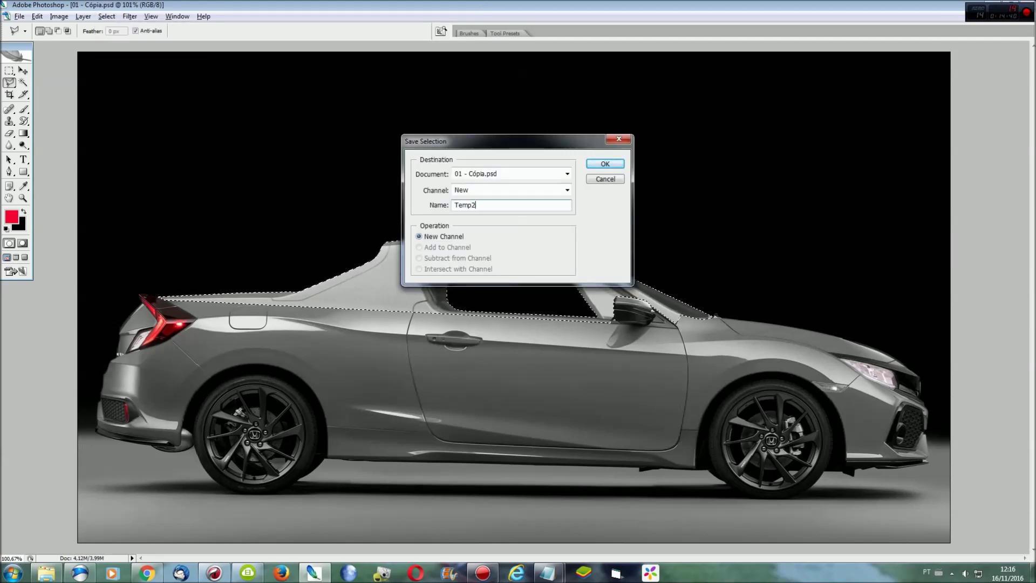
pyautogui.press('Return')
pyautogui.hotkey('ctrl', 'u')
pyautogui.moveTo(160, 160); pyautogui.dragTo(153, 159)
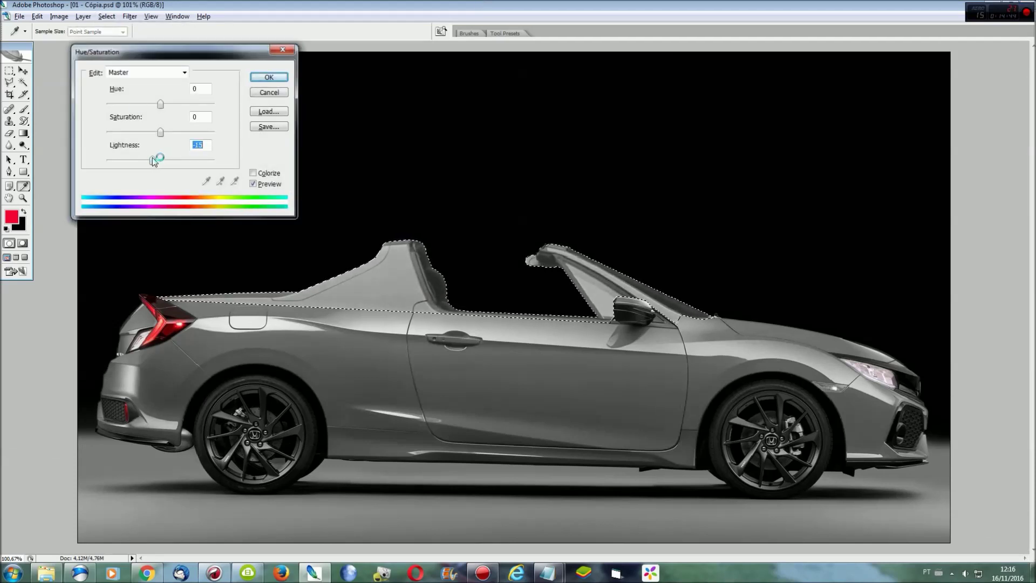
# - Apply Lightness -17, reselect the roof, and add a Levels adjustment layer
pyautogui.click(273, 77)
pyautogui.hotkey('ctrl', 'd')
pyautogui.click(107, 16)
pyautogui.click(124, 47)
pyautogui.click(83, 16)
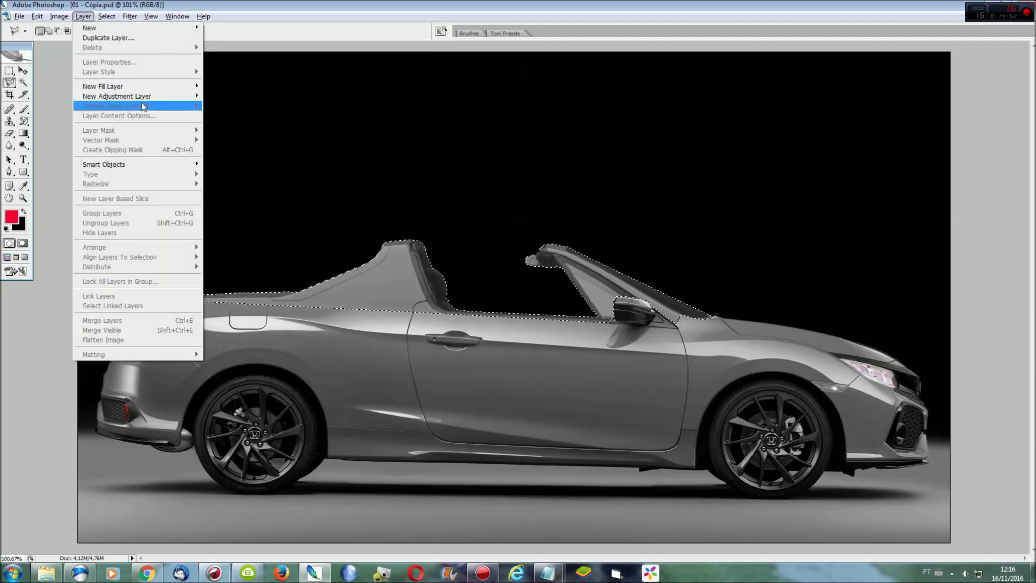
pyautogui.click(226, 102)
pyautogui.click(599, 183)
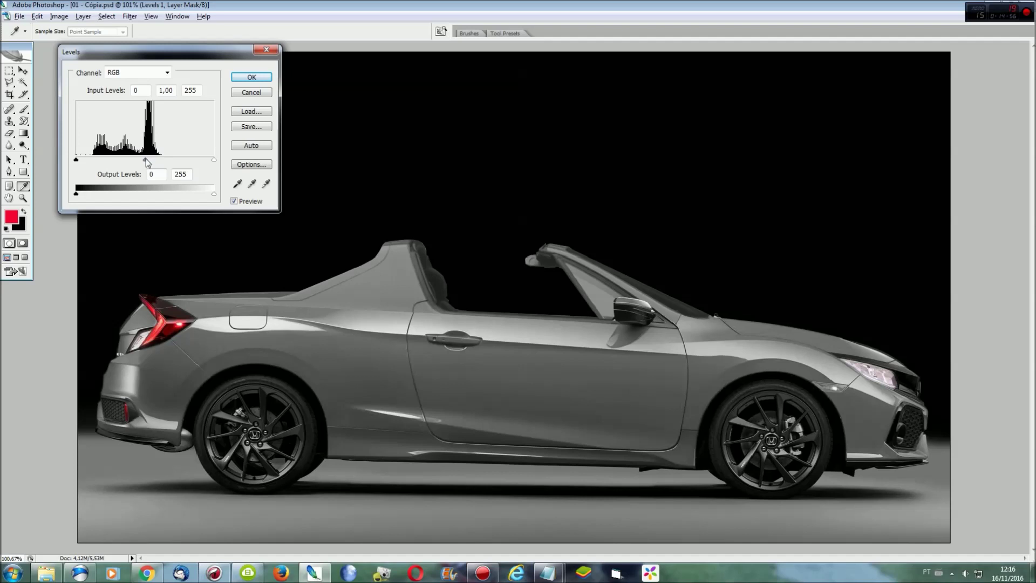
# - Set the Levels midtone to about 0.85 and merge the adjustment into the image
pyautogui.moveTo(148, 162); pyautogui.dragTo(154, 161)
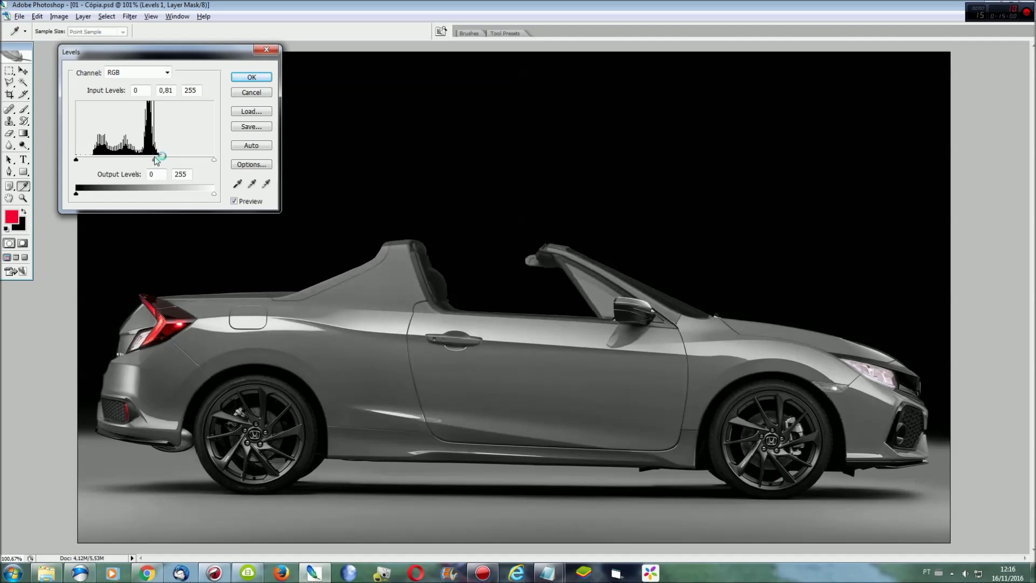
pyautogui.moveTo(154, 160); pyautogui.dragTo(152, 159)
pyautogui.click(252, 78)
pyautogui.press('l')
pyautogui.press('d')
pyautogui.hotkey('ctrl', 'e')
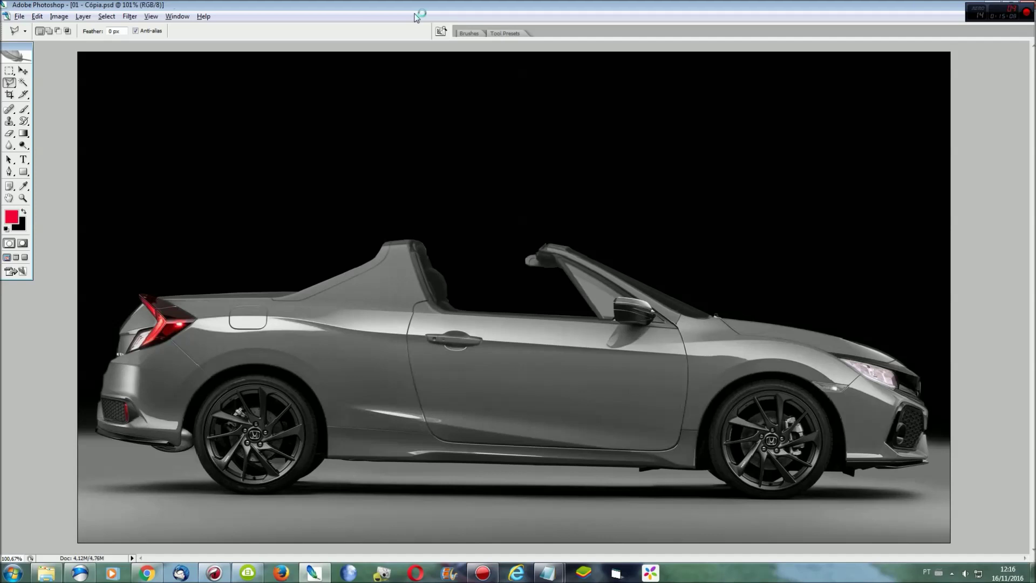
pyautogui.hotkey('ctrl', '+')
pyautogui.hotkey('ctrl', '+')
pyautogui.hotkey('ctrl', '+')
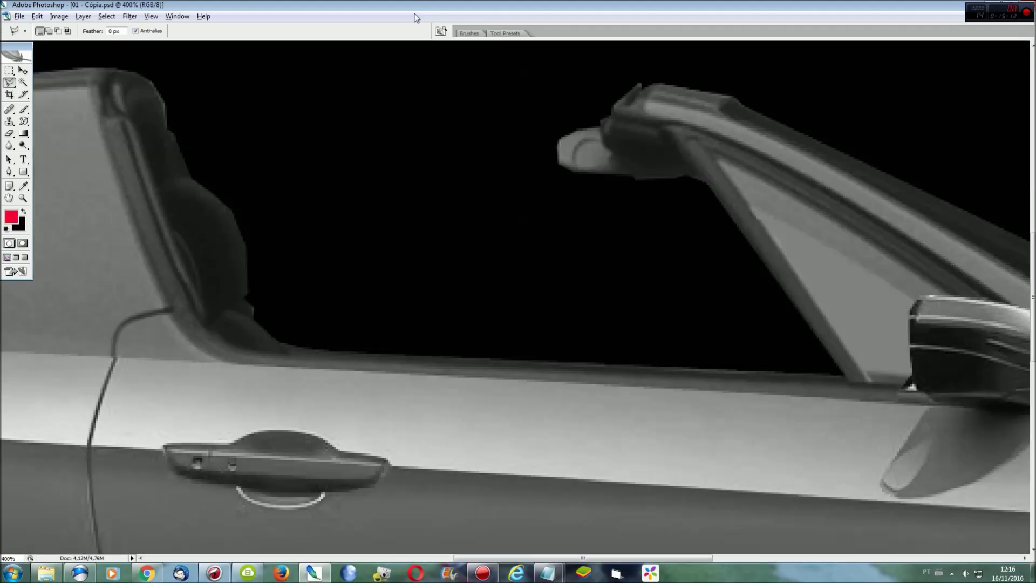
# - Copy a door seam piece to a new layer, stretch it up to the pillar, and merge it down
pyautogui.hscroll(-5, 518, 291)
pyautogui.scroll(2, 707, 421)
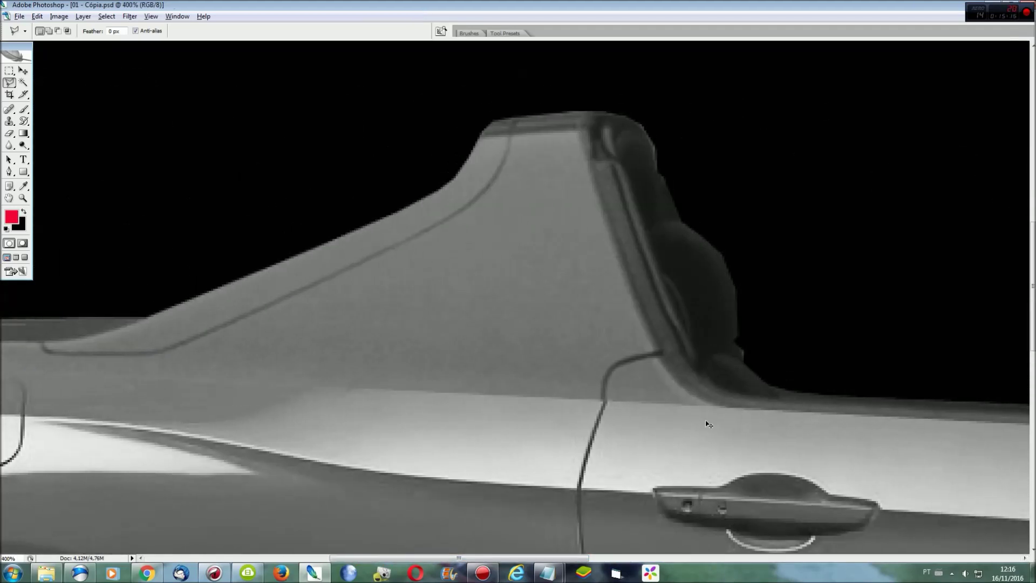
pyautogui.hotkey('ctrl', '+')
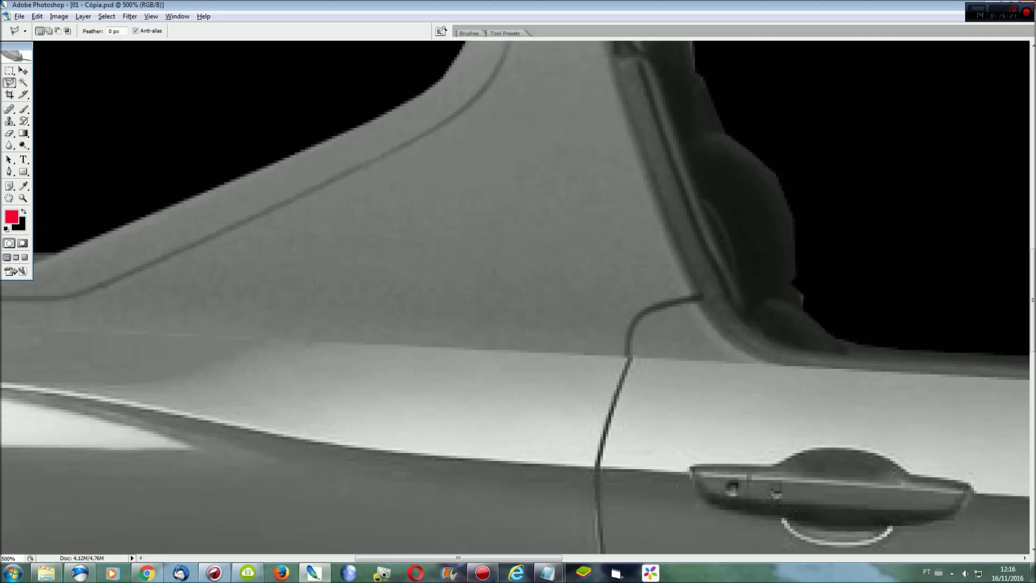
pyautogui.click(623, 356)
pyautogui.click(638, 365)
pyautogui.hotkey('ctrl', 'j')
pyautogui.hotkey('ctrl', 't')
pyautogui.moveTo(613, 358); pyautogui.dragTo(606, 329)
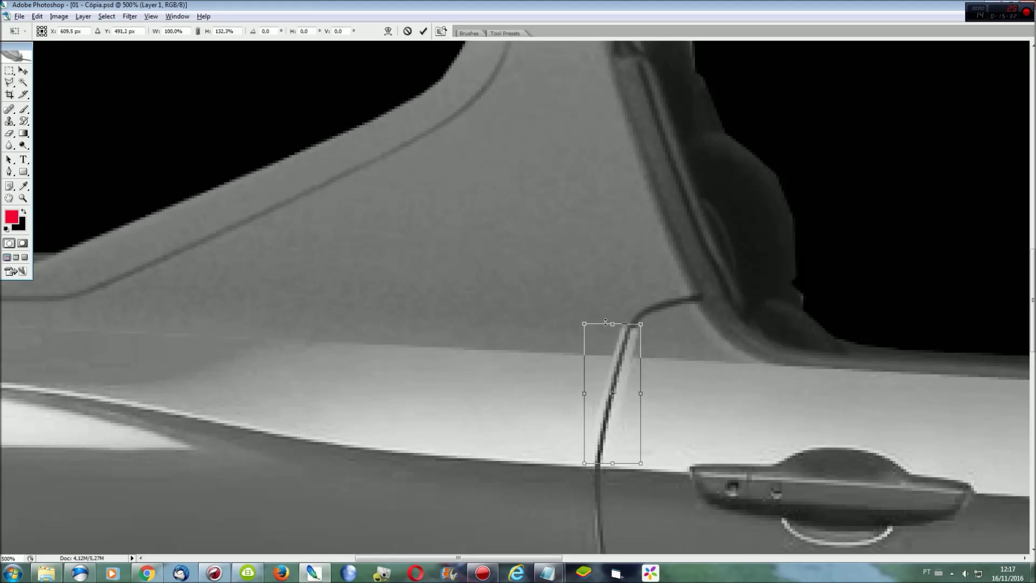
pyautogui.press('Return')
pyautogui.press('l')
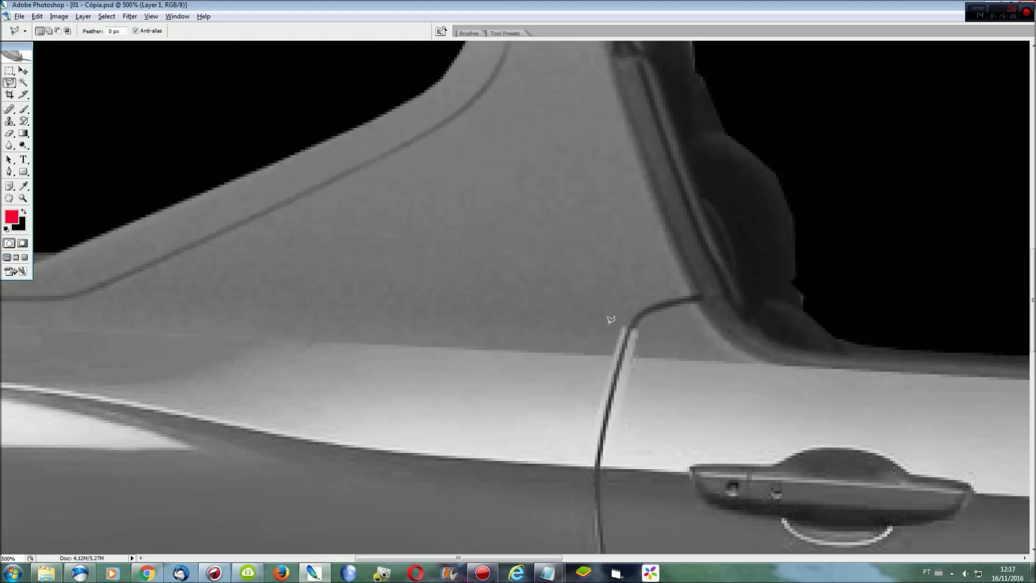
pyautogui.hotkey('ctrl', 'e')
# - Lasso the pillar base area, switch to the Smudge Tool, then deselect
pyautogui.click(617, 415)
pyautogui.click(696, 434)
pyautogui.doubleClick(808, 400)
pyautogui.click(9, 145)
pyautogui.click(52, 165)
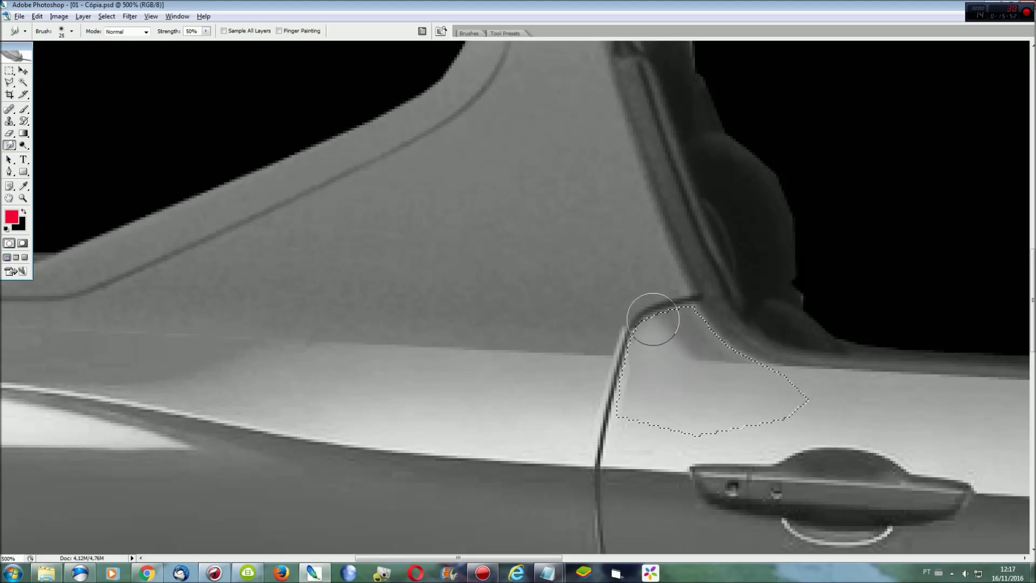
pyautogui.hotkey('ctrl', 'd')
# - Outline the inner rear-pillar fin panel with the Polygonal Lasso
pyautogui.scroll(3, 790, 294)
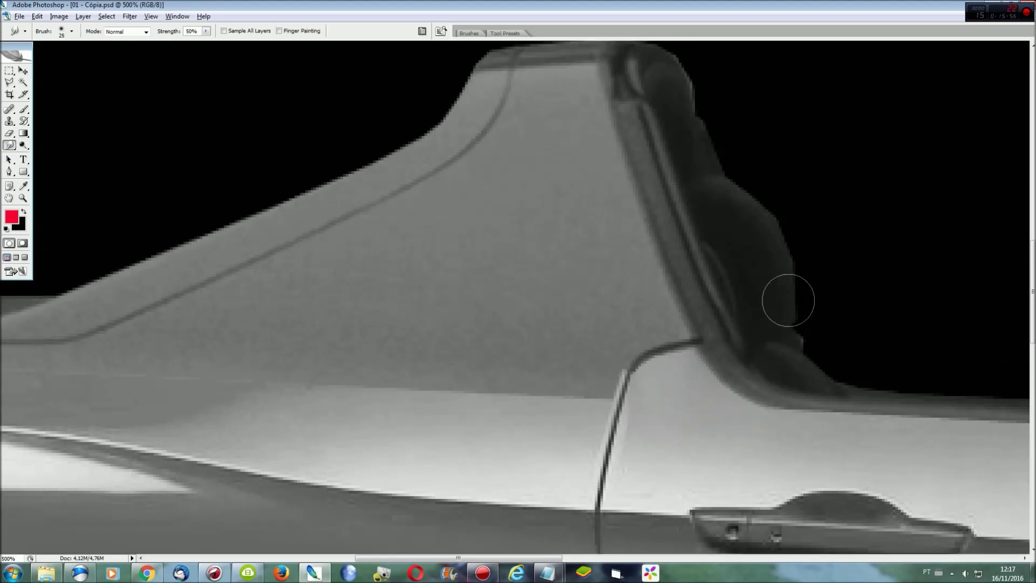
pyautogui.hscroll(-2, 645, 558)
pyautogui.hscroll(-2, 521, 551)
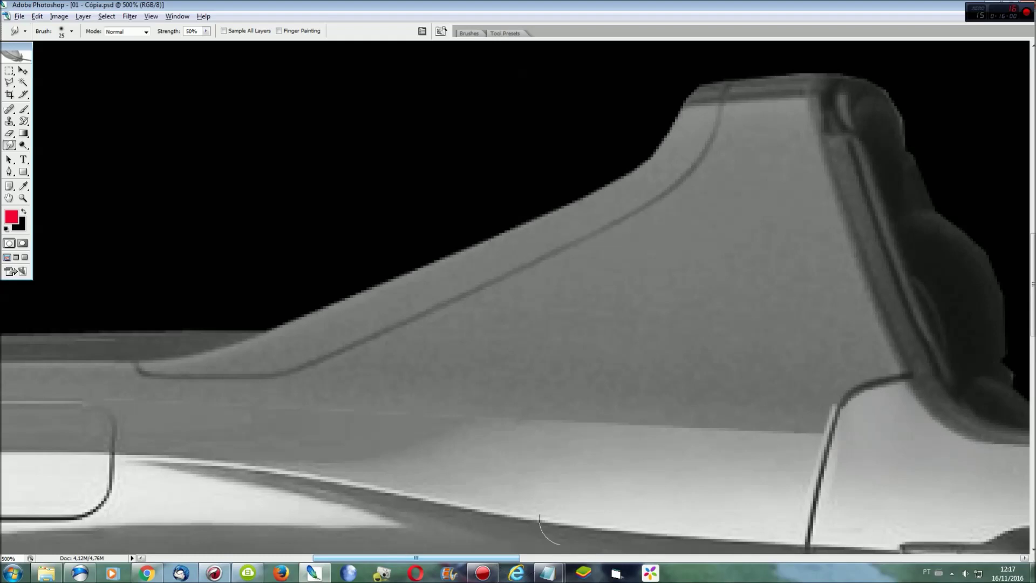
pyautogui.scroll(-1, 594, 486)
pyautogui.press('l')
pyautogui.click(810, 106)
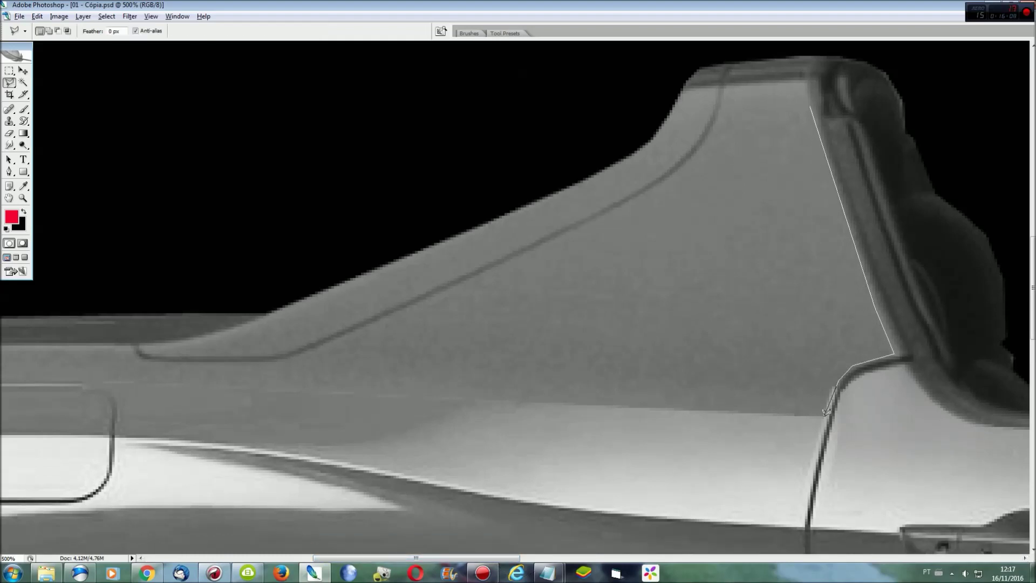
pyautogui.click(822, 432)
pyautogui.click(791, 467)
pyautogui.click(289, 420)
pyautogui.click(275, 396)
pyautogui.click(290, 366)
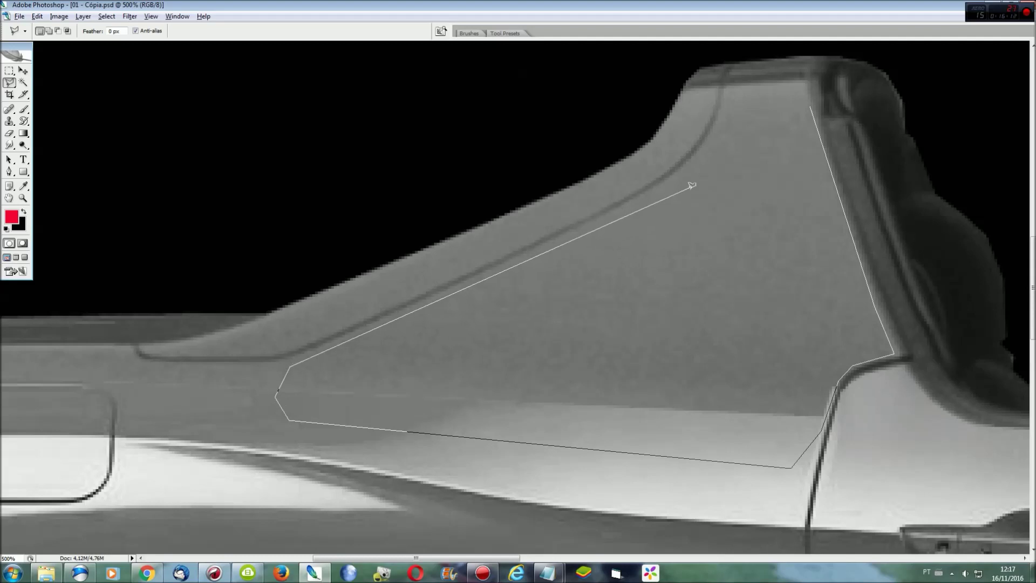
# - Smudge the lower highlight up and along the fin diagonal at 50% strength
pyautogui.press('r')
pyautogui.moveTo(782, 423)
pyautogui.mouseDown()
pyautogui.moveTo(742, 416)
pyautogui.moveTo(911, 324)
pyautogui.mouseUp()
pyautogui.moveTo(543, 421)
pyautogui.mouseDown()
pyautogui.moveTo(670, 410)
pyautogui.moveTo(819, 335)
pyautogui.moveTo(796, 363)
pyautogui.mouseUp()
pyautogui.moveTo(536, 389)
pyautogui.mouseDown()
pyautogui.moveTo(696, 354)
pyautogui.moveTo(793, 306)
pyautogui.moveTo(756, 358)
pyautogui.moveTo(797, 324)
pyautogui.mouseUp()
pyautogui.moveTo(532, 397)
pyautogui.mouseDown()
pyautogui.moveTo(719, 317)
pyautogui.moveTo(707, 303)
pyautogui.moveTo(860, 226)
pyautogui.moveTo(735, 324)
pyautogui.moveTo(858, 346)
pyautogui.moveTo(860, 312)
pyautogui.moveTo(820, 169)
pyautogui.moveTo(828, 87)
pyautogui.mouseUp()
pyautogui.hotkey('ctrl', '-')
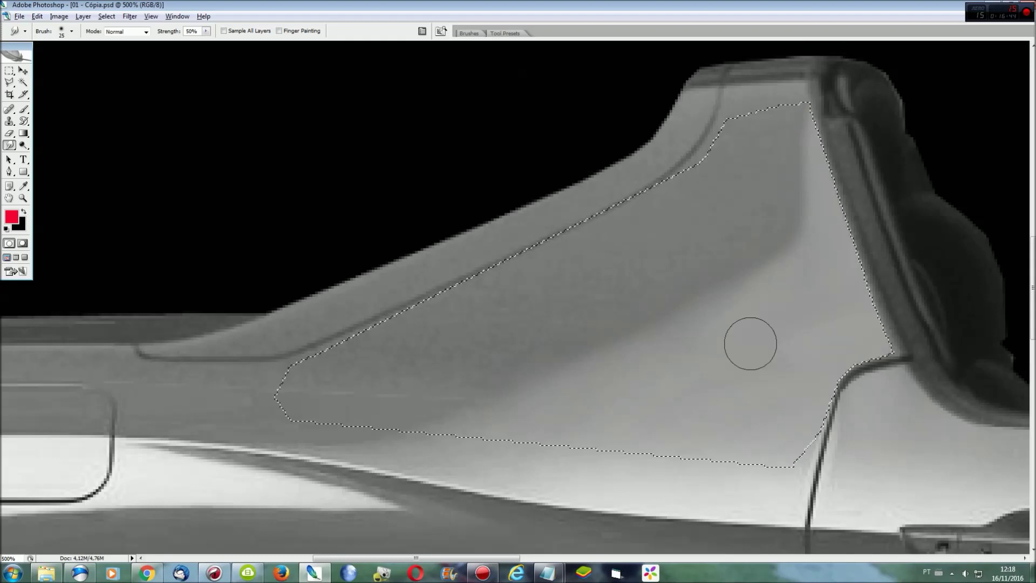
pyautogui.hotkey('ctrl', '0')
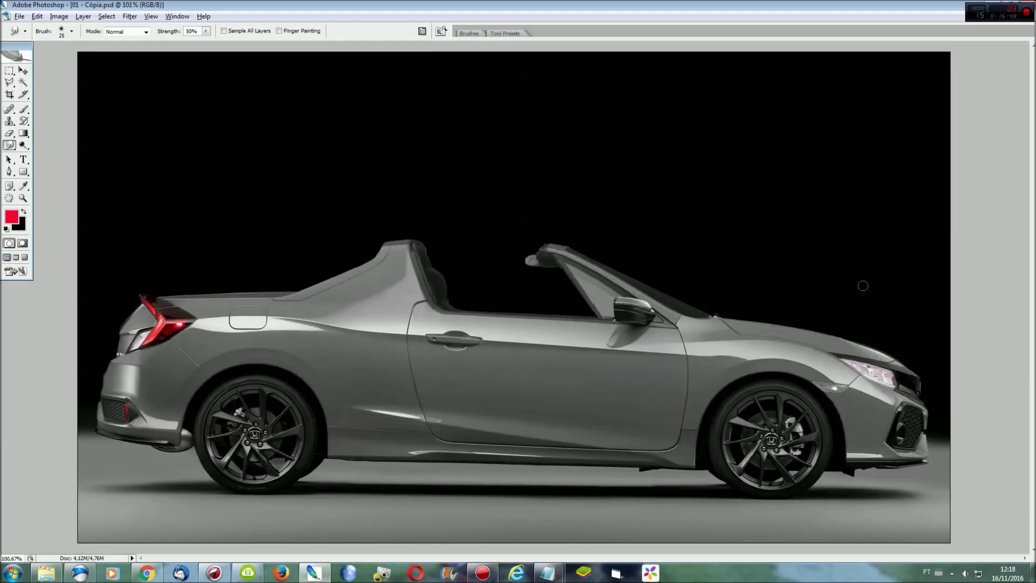
pyautogui.hotkey('ctrl', '+')
pyautogui.hotkey('ctrl', '+')
pyautogui.hotkey('ctrl', '+')
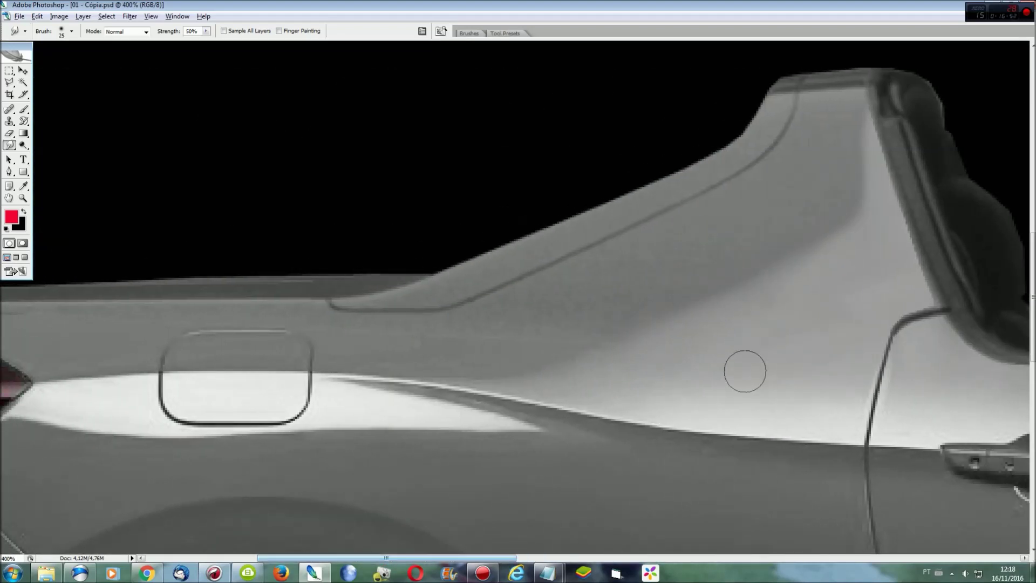
pyautogui.scroll(1, 742, 376)
# - Select the grey fin panel with a polygonal outline and trim its right side
pyautogui.click(23, 82)
pyautogui.click(520, 288)
pyautogui.hotkey('ctrl', 'd')
pyautogui.press('l')
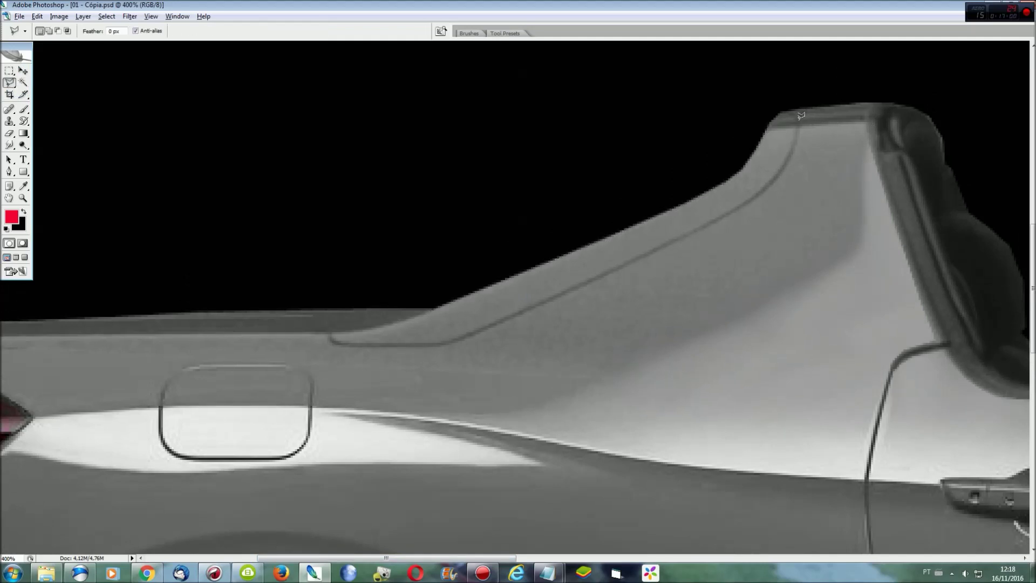
pyautogui.click(459, 341)
pyautogui.click(332, 352)
pyautogui.click(346, 263)
pyautogui.doubleClick(656, 113)
pyautogui.moveTo(690, 167); pyautogui.dragTo(817, 205)
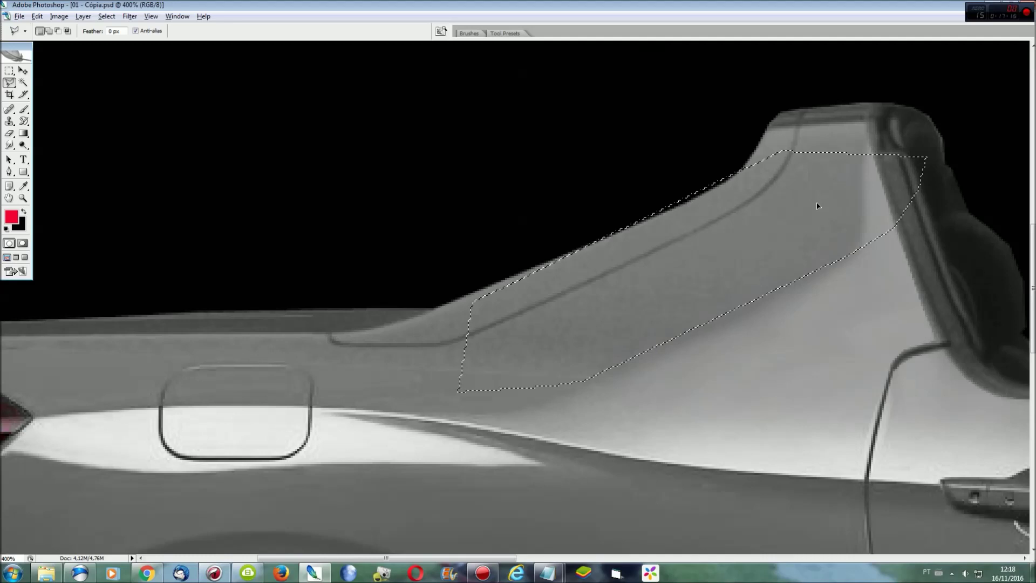
pyautogui.keyDown('alt'); pyautogui.click(901, 243); pyautogui.keyUp('alt')
pyautogui.doubleClick(959, 145)
# - Invert the selection and smudge the fin edge into the body, then view the whole car
pyautogui.press('r')
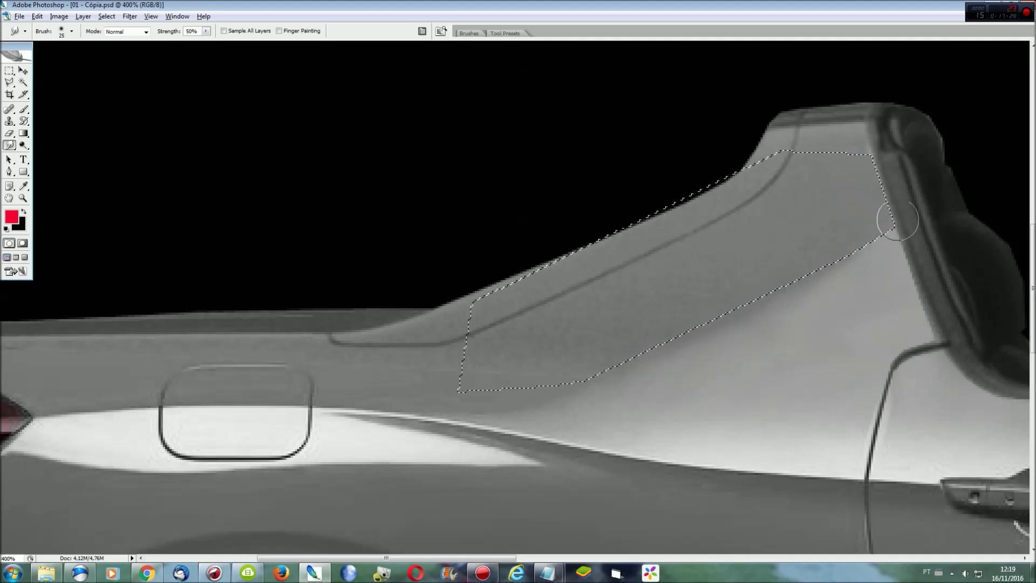
pyautogui.press('l')
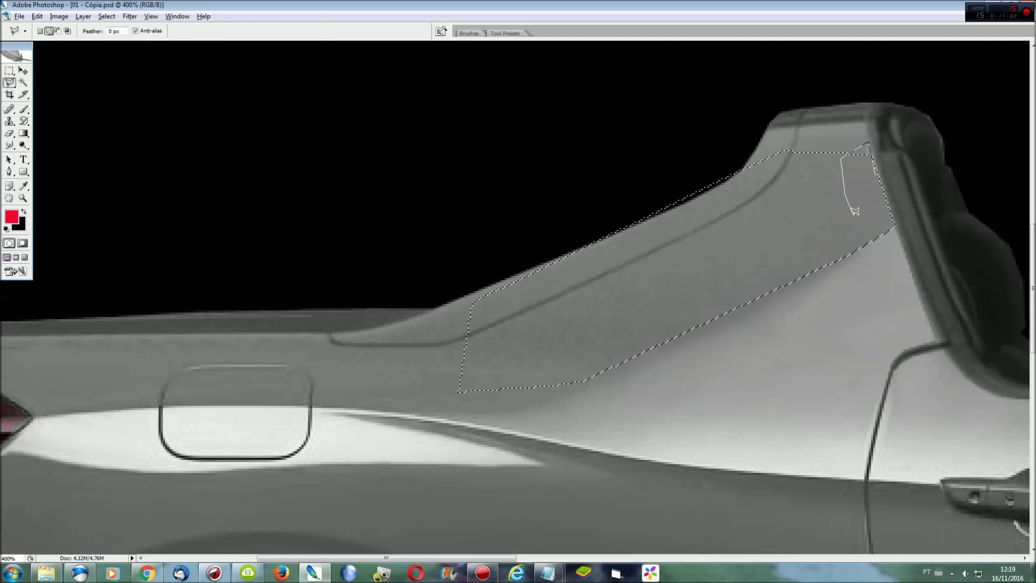
pyautogui.press('r')
pyautogui.click(106, 16)
pyautogui.click(127, 59)
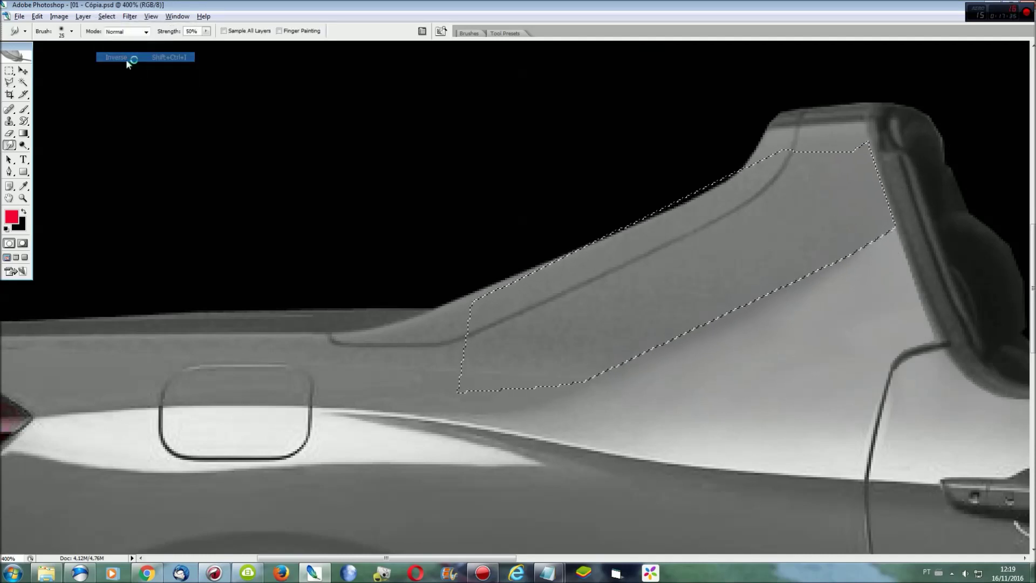
pyautogui.moveTo(693, 318)
pyautogui.mouseDown()
pyautogui.moveTo(650, 358)
pyautogui.moveTo(596, 361)
pyautogui.moveTo(643, 335)
pyautogui.moveTo(757, 207)
pyautogui.mouseUp()
pyautogui.hotkey('ctrl', 'd')
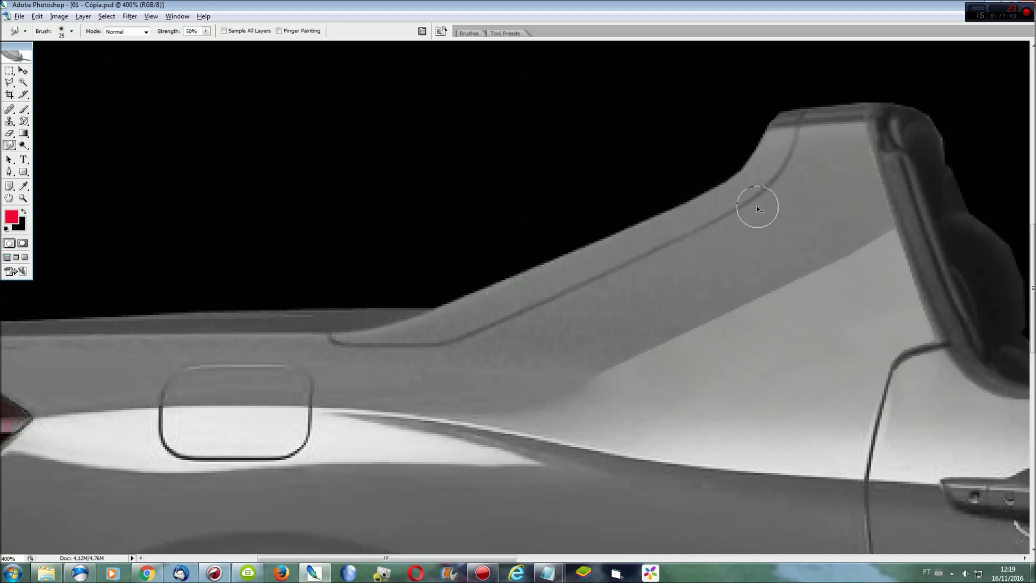
pyautogui.hotkey('ctrl', '0')
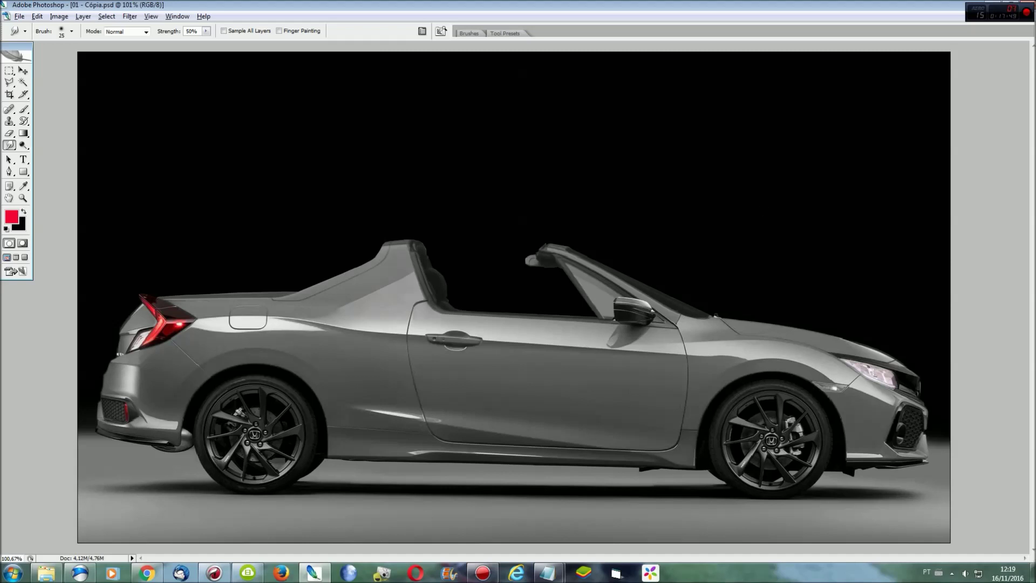
pyautogui.click(106, 16)
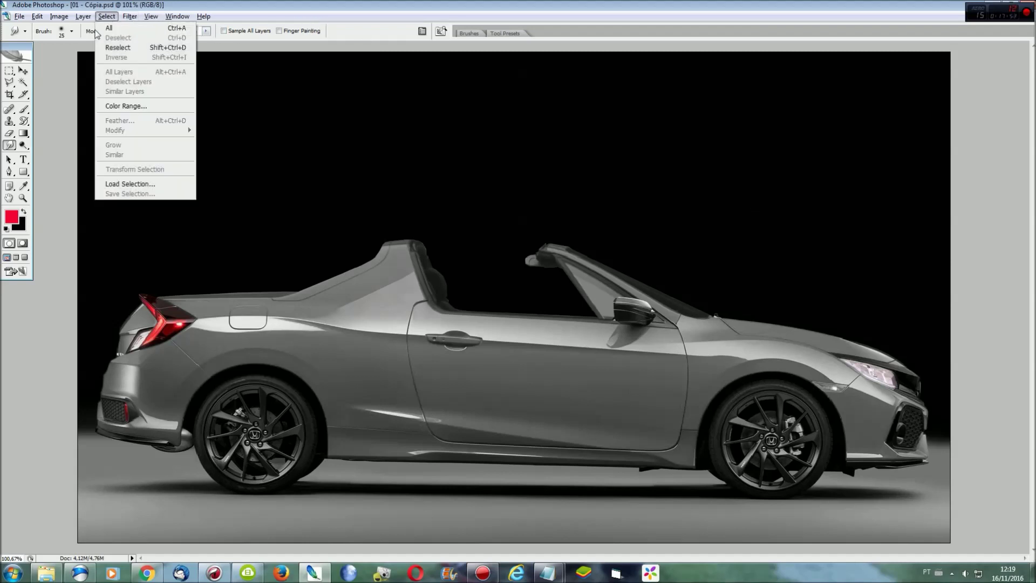
# - Load the saved Temp2 roof selection
pyautogui.click(119, 182)
pyautogui.click(566, 191)
pyautogui.click(536, 211)
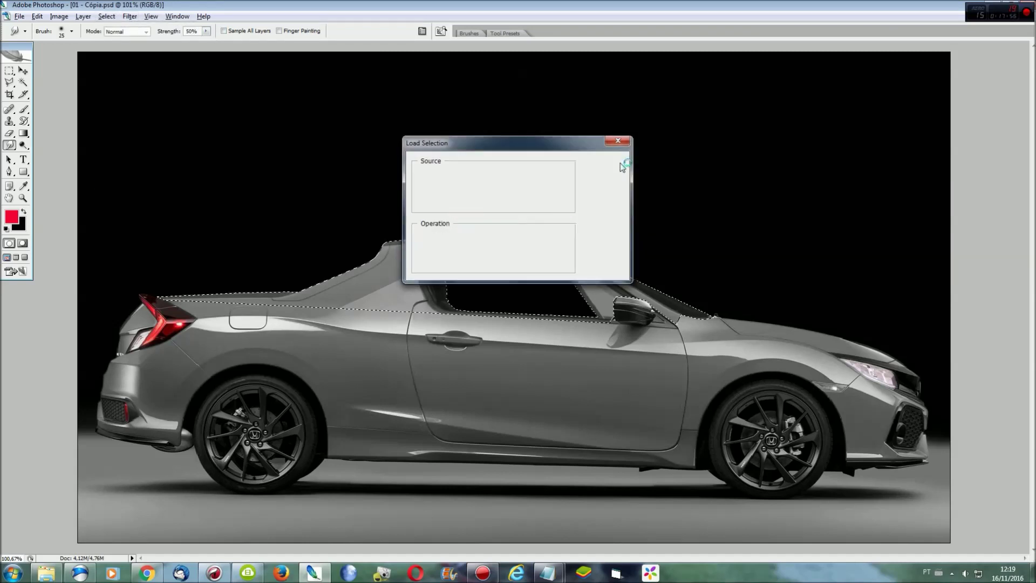
pyautogui.click(604, 165)
# - Zoom in and start an added Polygonal Lasso outline along the fender's top edge
pyautogui.hotkey('ctrl', '+')
pyautogui.hotkey('ctrl', '+')
pyautogui.hotkey('ctrl', '+')
pyautogui.scroll(-3, 736, 176)
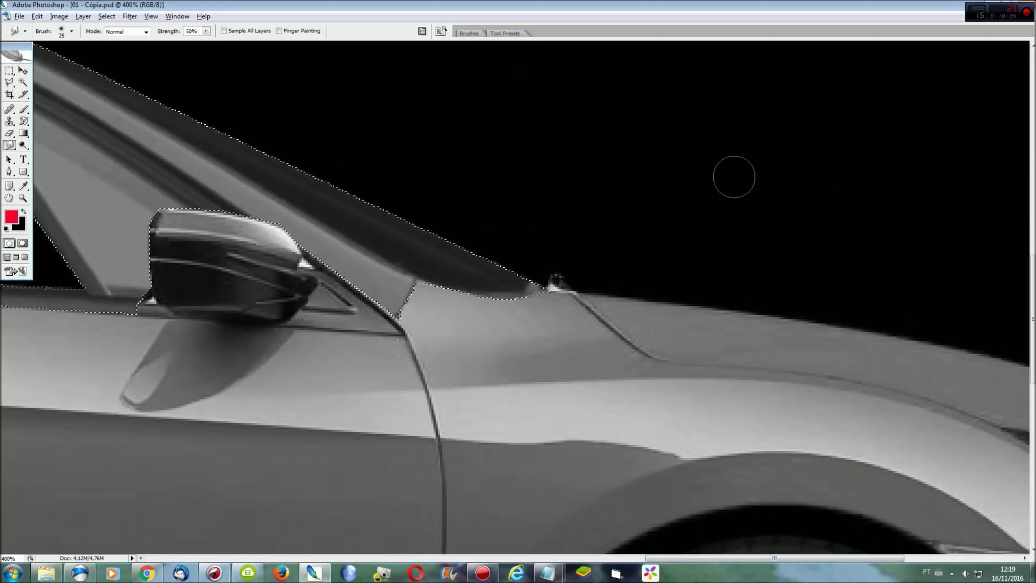
pyautogui.scroll(-1, 729, 168)
pyautogui.press('l')
pyautogui.press('shift')
pyautogui.hscroll(10, 558, 243)
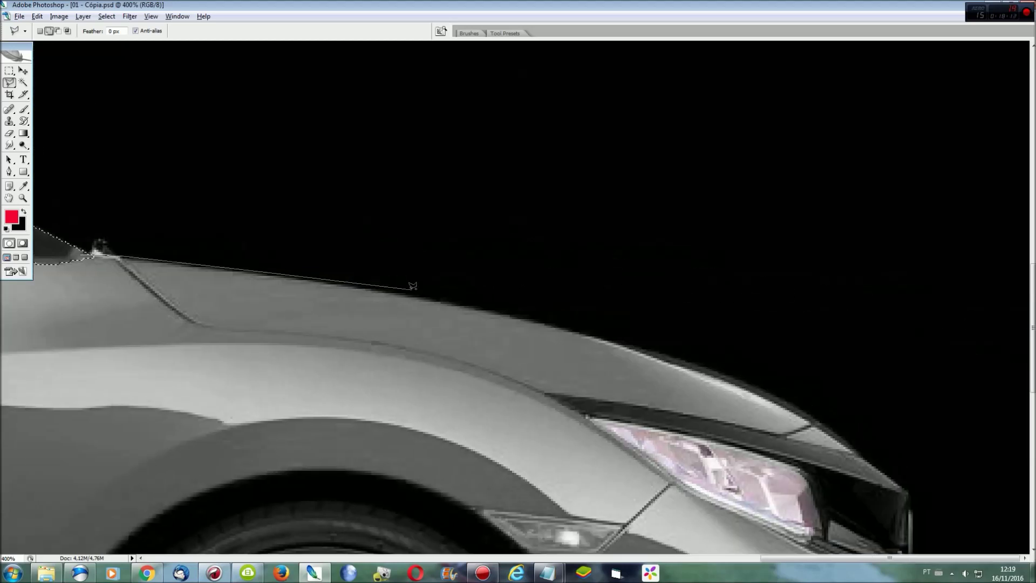
pyautogui.click(504, 310)
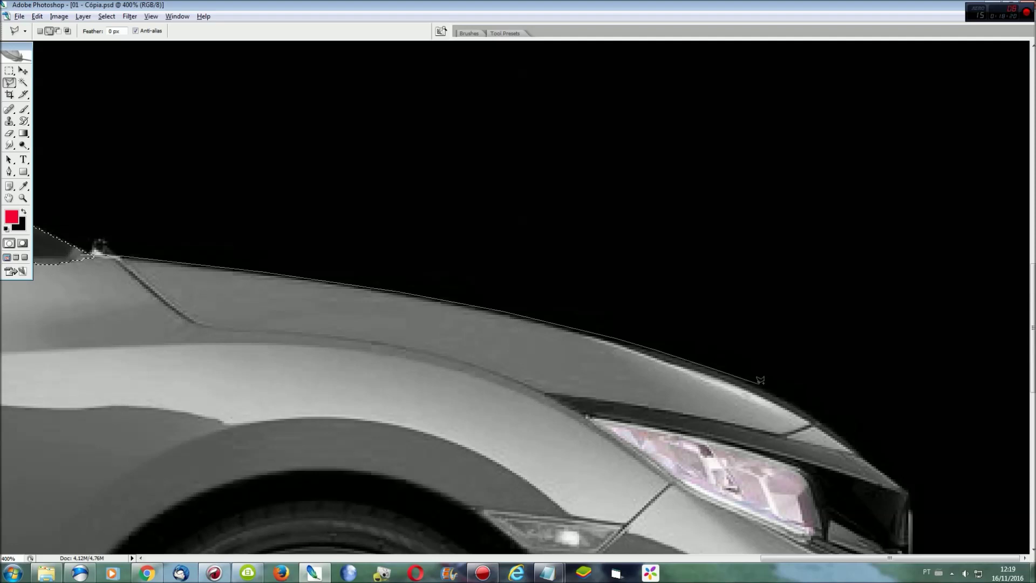
pyautogui.click(862, 453)
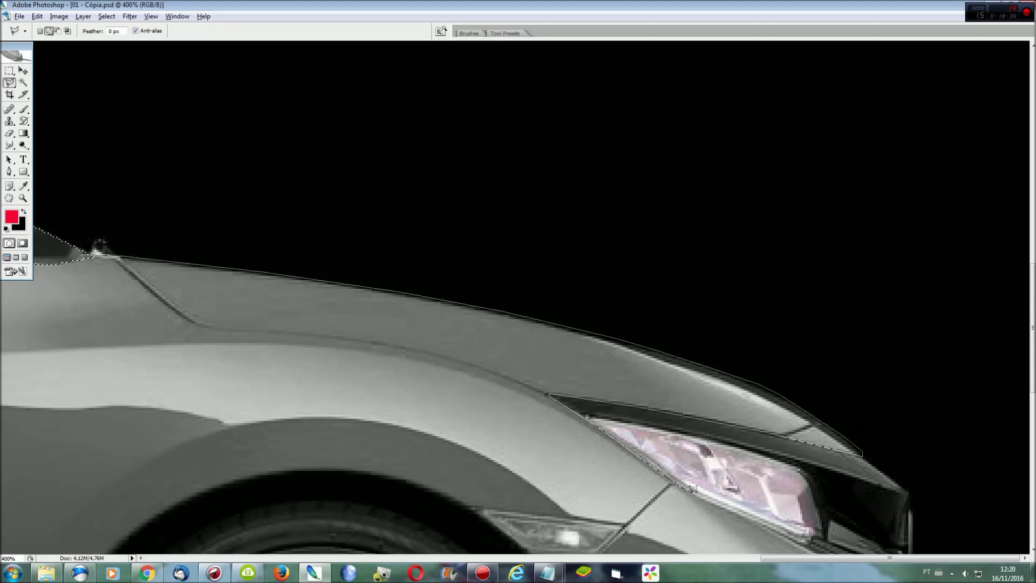
# - Continue the outline past the bumper corner, rocker and rear bumper up the tail corner
pyautogui.scroll(-5, 693, 488)
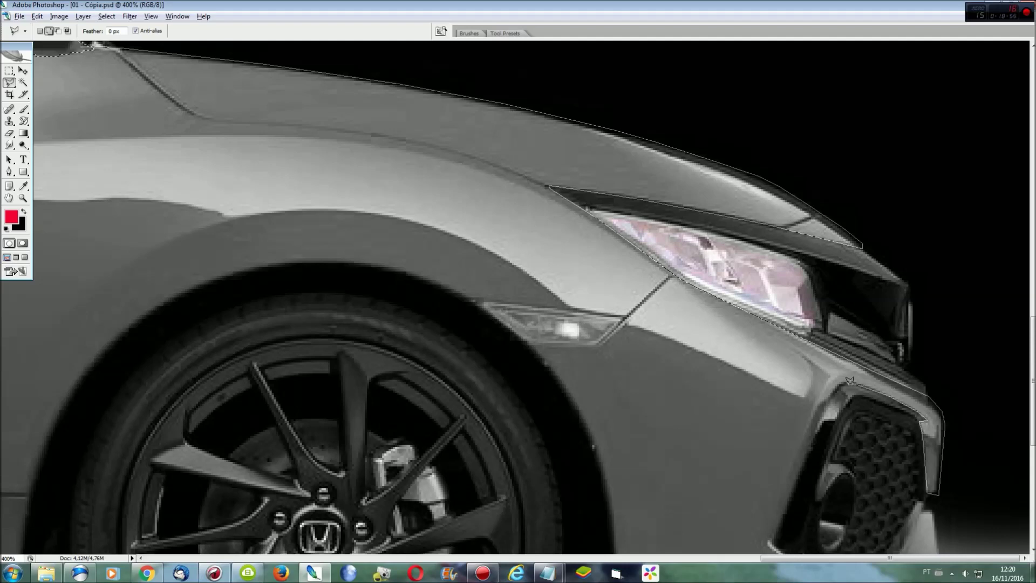
pyautogui.scroll(-3, 802, 462)
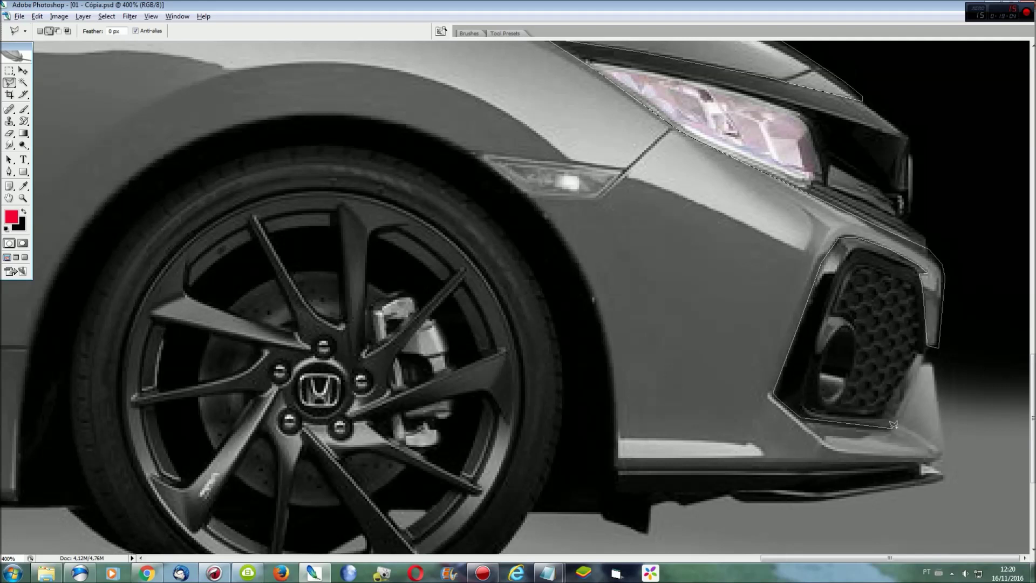
pyautogui.click(932, 362)
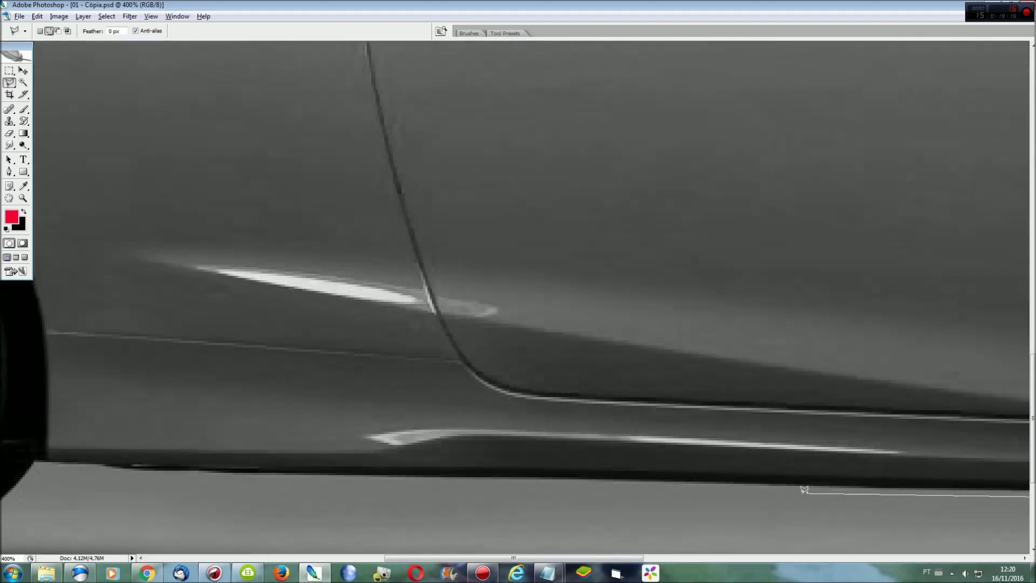
pyautogui.hotkey('ctrl', '-')
pyautogui.click(519, 487)
pyautogui.hotkey('ctrl', '+')
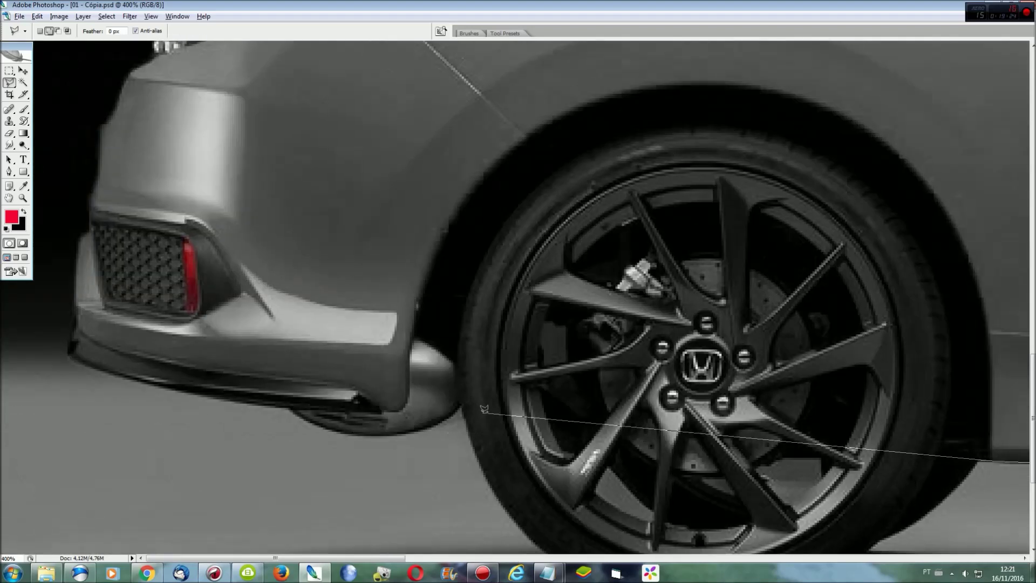
pyautogui.click(351, 389)
pyautogui.click(194, 371)
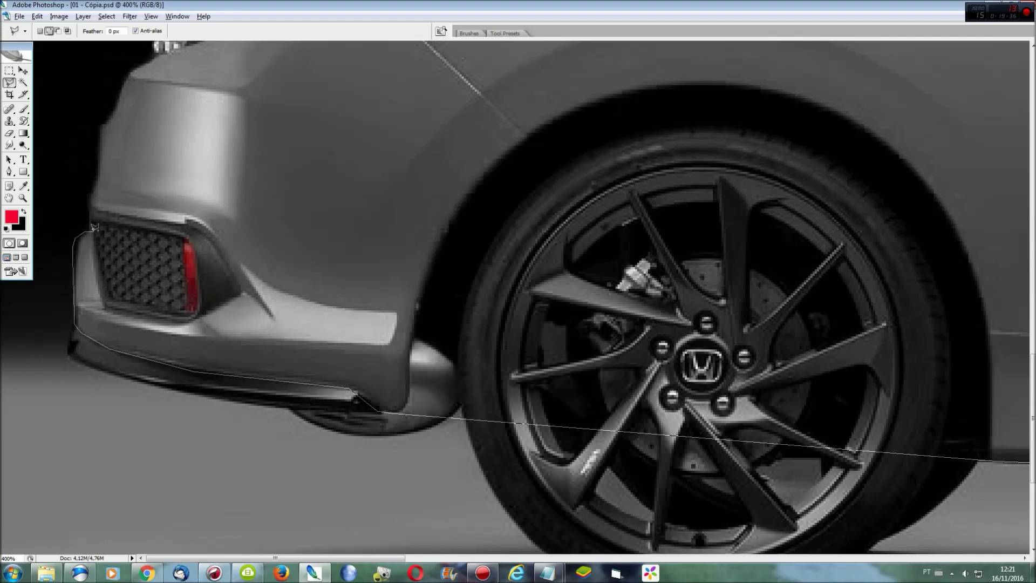
pyautogui.click(104, 304)
pyautogui.click(184, 220)
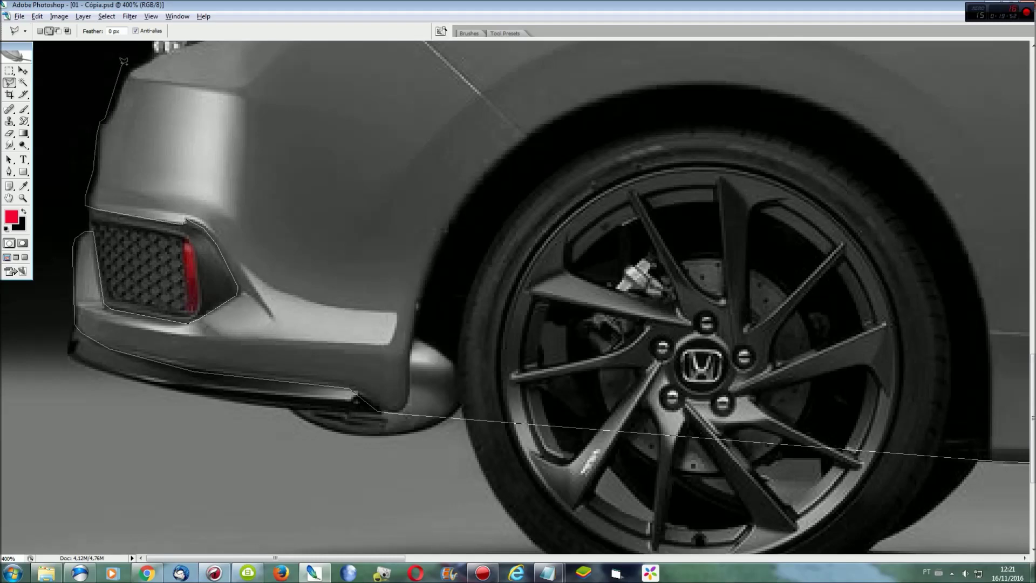
pyautogui.scroll(5, 123, 60)
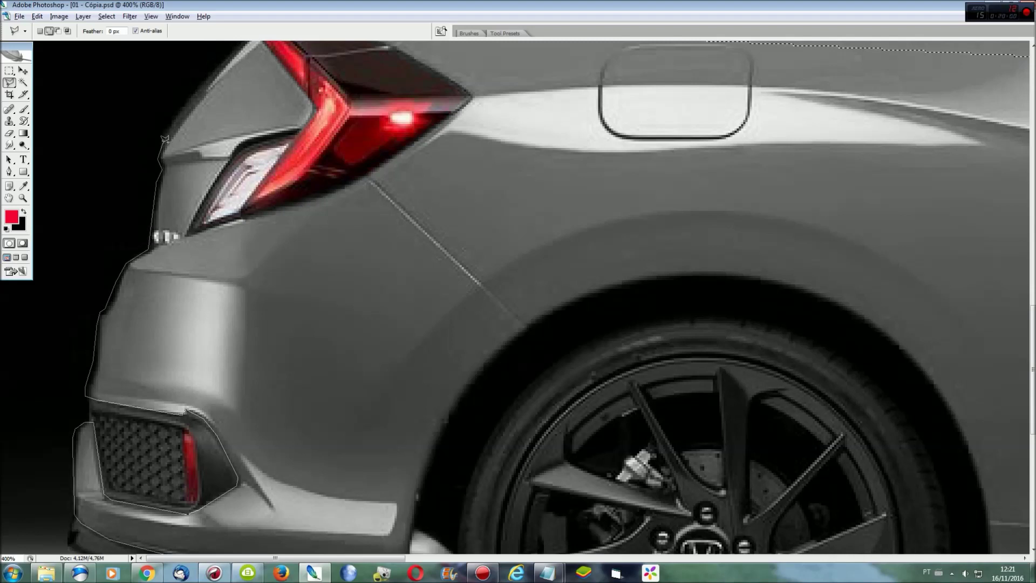
# - Trace the outline around the tail light and door line and close it
pyautogui.scroll(5, 205, 84)
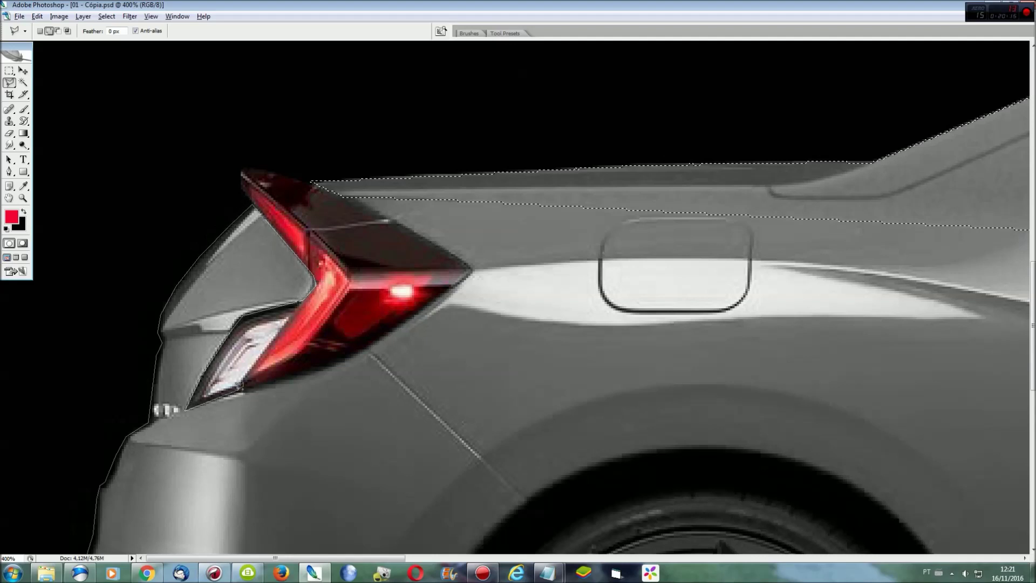
pyautogui.click(346, 354)
pyautogui.click(348, 193)
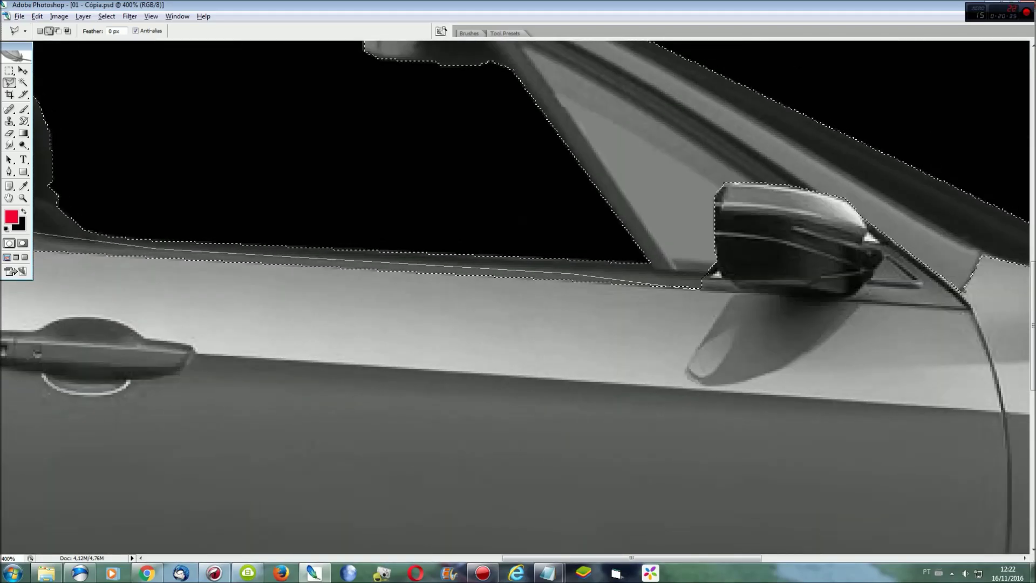
pyautogui.click(701, 289)
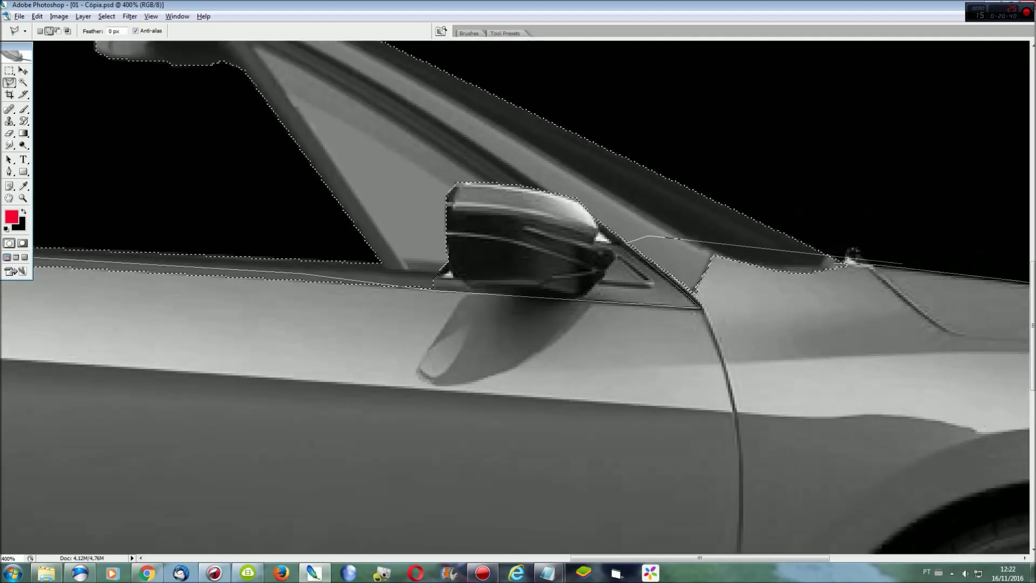
pyautogui.doubleClick(852, 326)
# - Add the pillar top to the selection and subtract the window area
pyautogui.scroll(3, 853, 327)
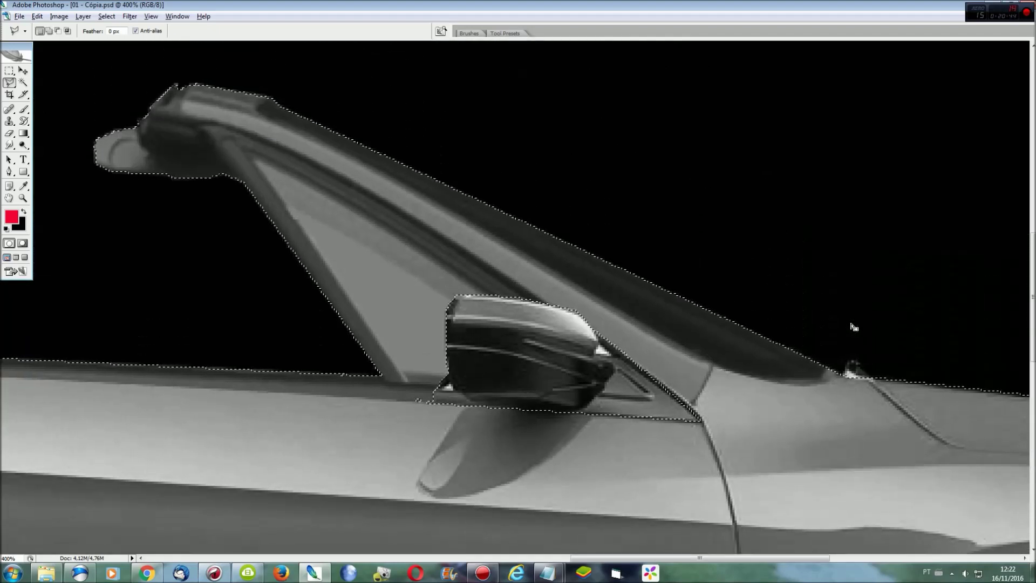
pyautogui.press('shift')
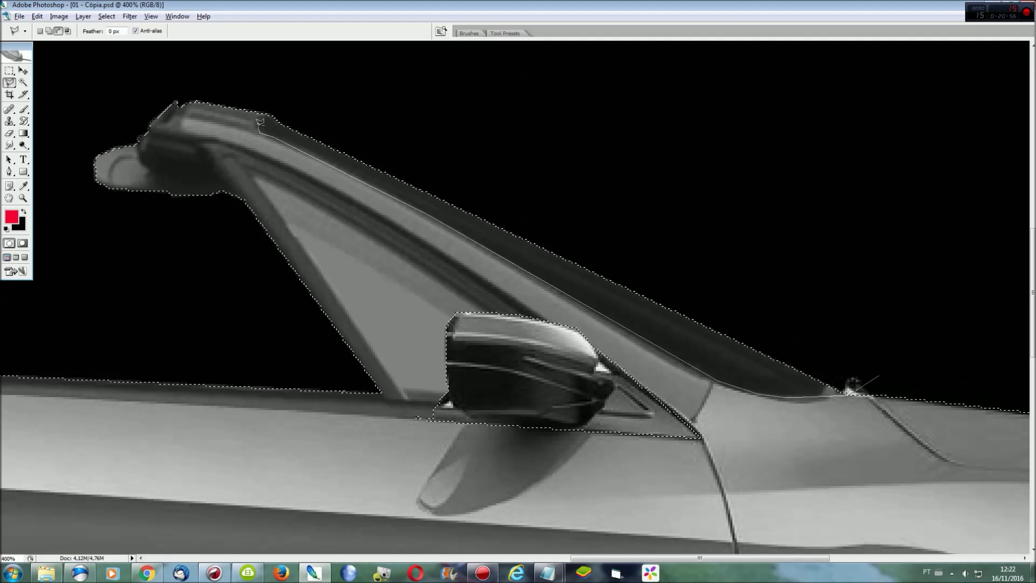
pyautogui.doubleClick(752, 254)
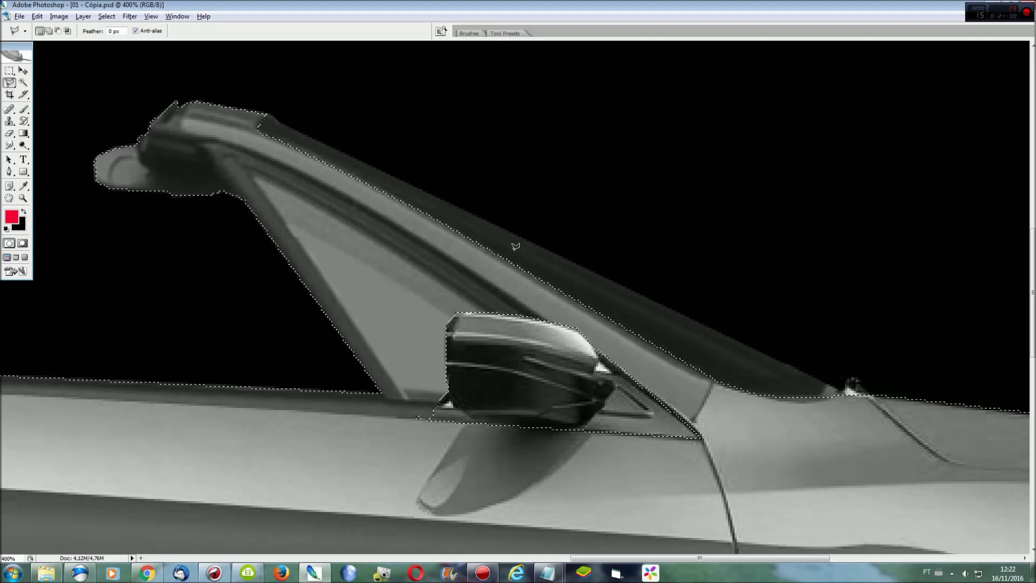
pyautogui.press('alt')
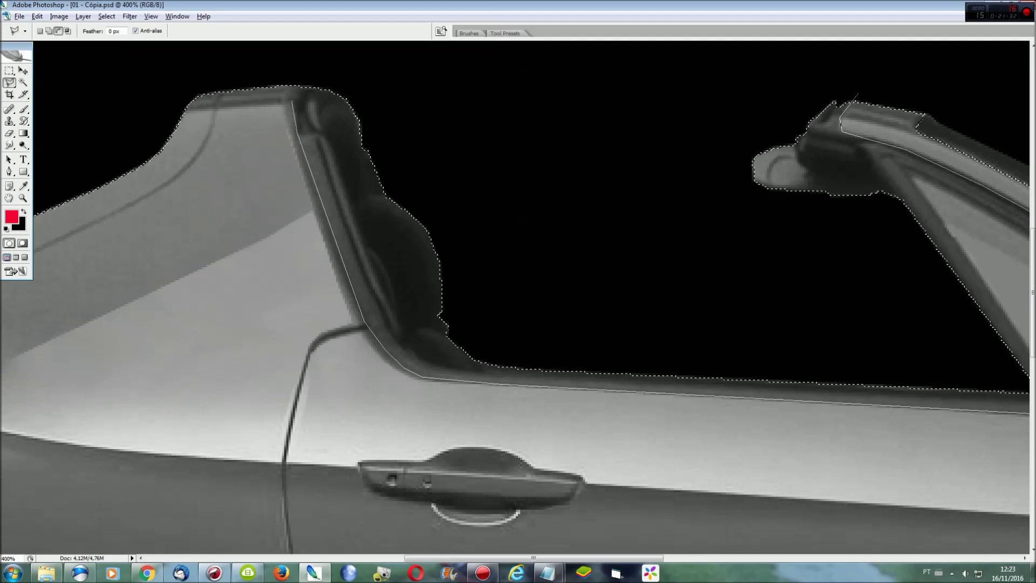
pyautogui.doubleClick(827, 70)
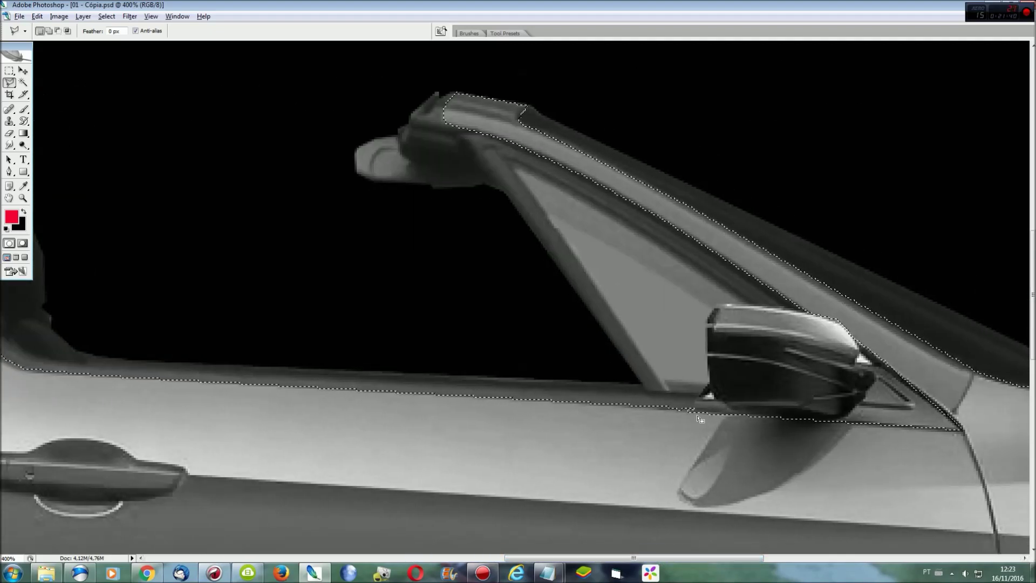
# - Trim the selection at the mirror base, add the side mirror, and fit the car in view
pyautogui.press('alt')
pyautogui.click(695, 409)
pyautogui.doubleClick(695, 409)
pyautogui.press('shift')
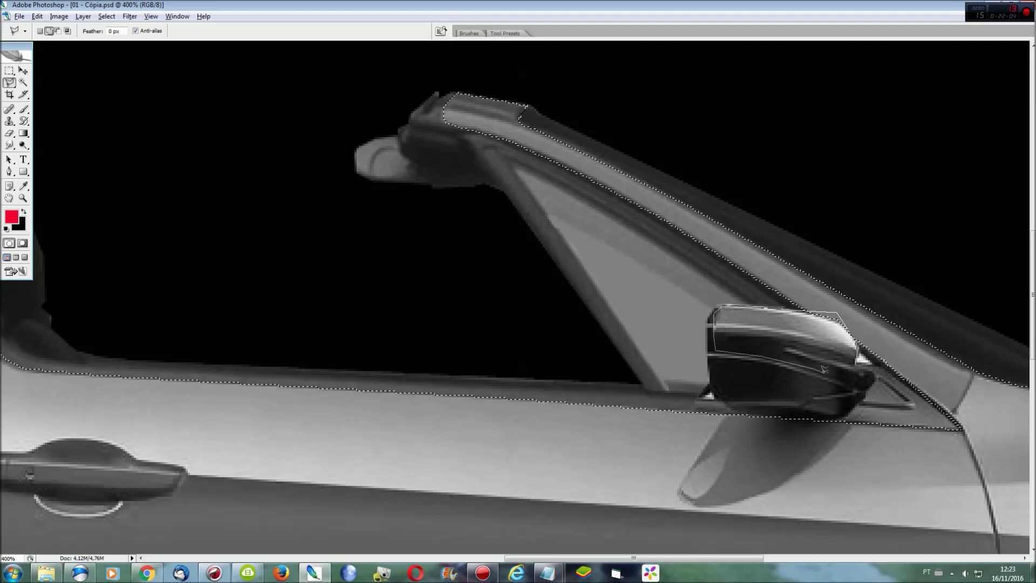
pyautogui.doubleClick(857, 370)
pyautogui.hotkey('ctrl', '0')
pyautogui.hotkey('ctrl', 'p')
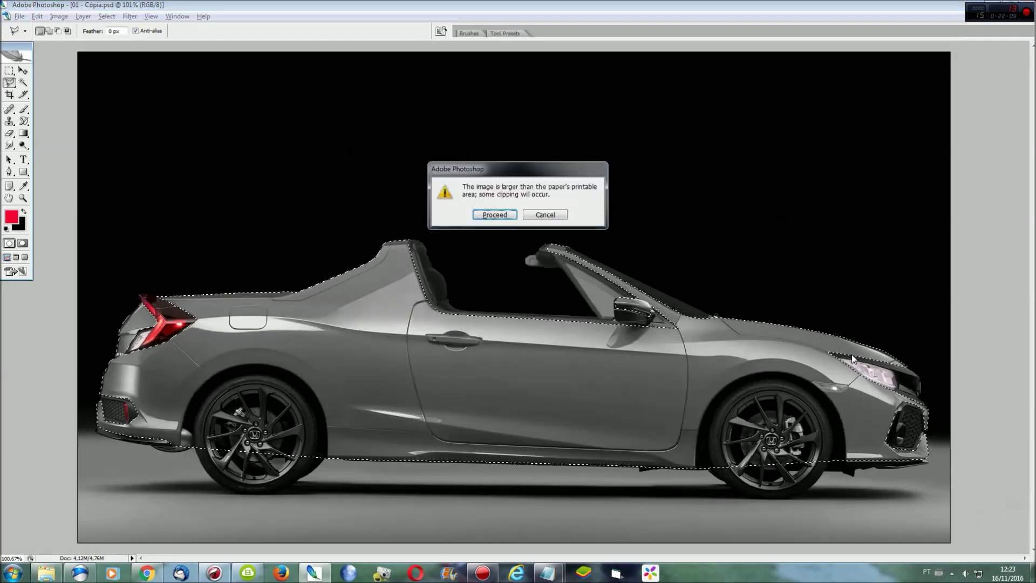
# - Cancel the print clipping warning and open the red-car photo 01.jpg
pyautogui.click(553, 215)
pyautogui.hotkey('ctrl', 'o')
pyautogui.doubleClick(423, 143)
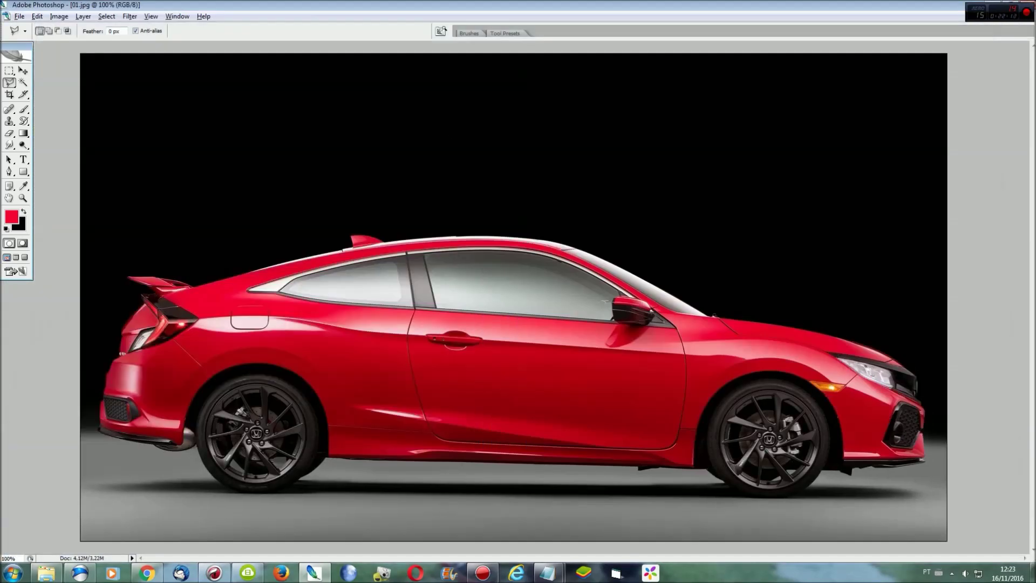
# - Return to the 01 - Cópia.psd grey-car document and zoom in on the mirror
pyautogui.click(184, 16)
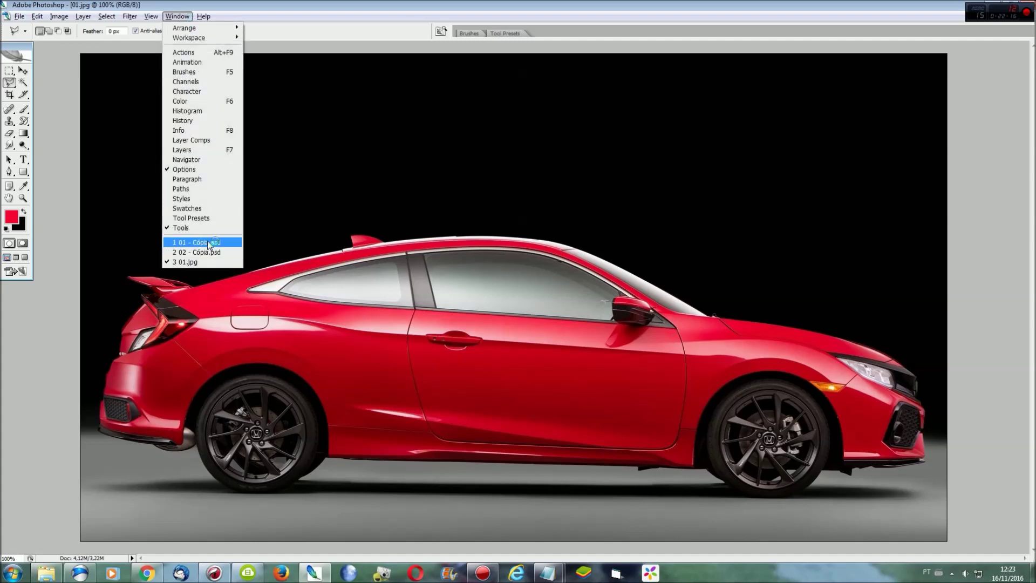
pyautogui.click(186, 240)
pyautogui.hotkey('ctrl', '+')
pyautogui.hotkey('ctrl', '+')
pyautogui.hotkey('ctrl', '+')
pyautogui.moveTo(583, 557); pyautogui.dragTo(704, 557)
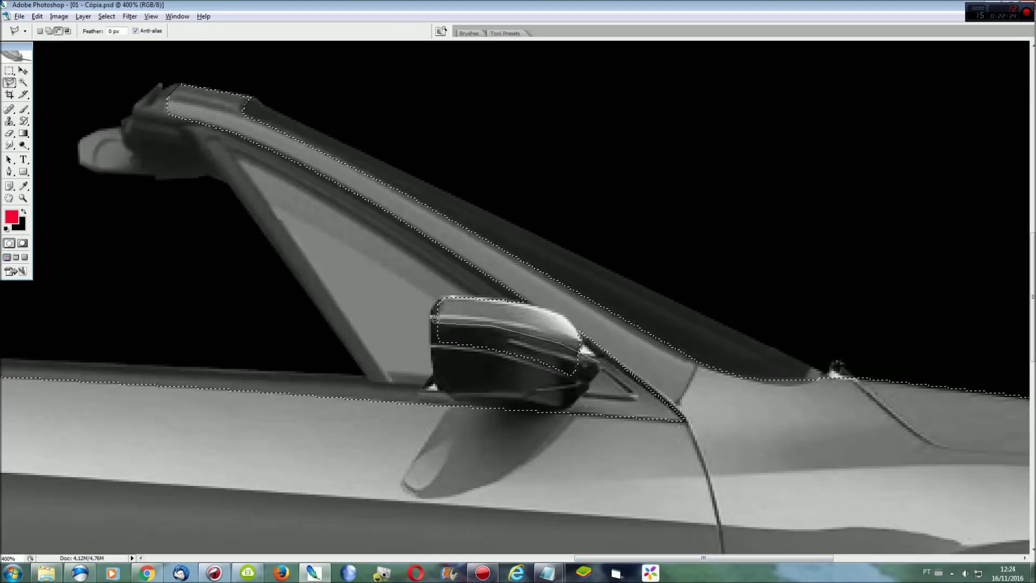
# - Close the side-mirror outline and trace the selection around the front wheel arch
pyautogui.doubleClick(484, 377)
pyautogui.scroll(-10, 484, 378)
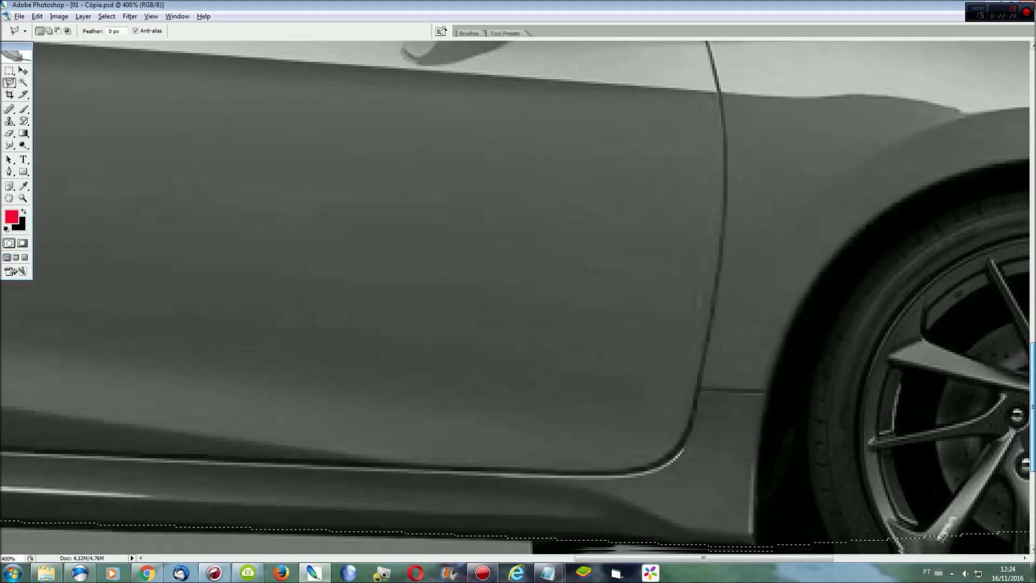
pyautogui.moveTo(703, 558); pyautogui.dragTo(831, 557)
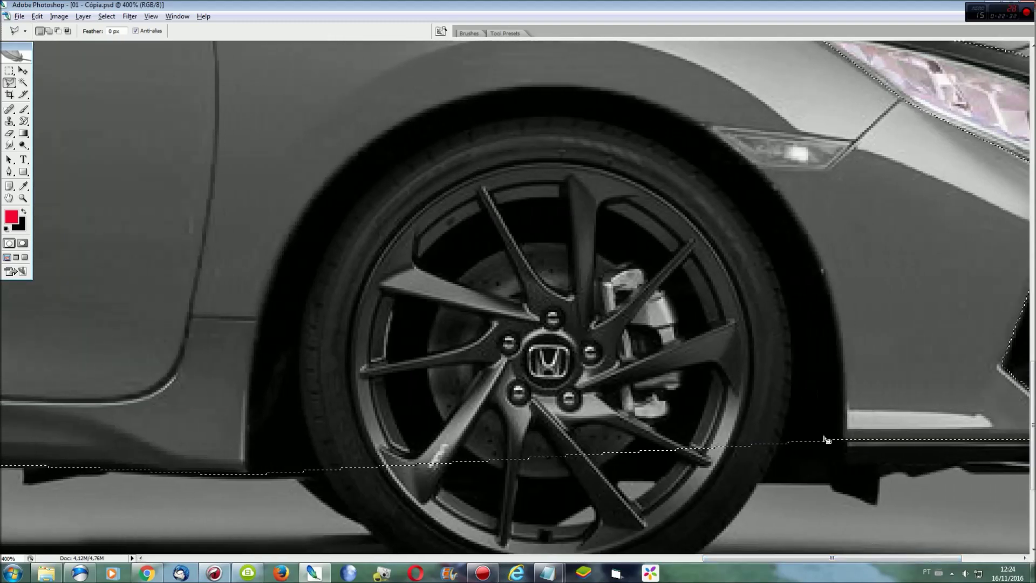
pyautogui.click(830, 496)
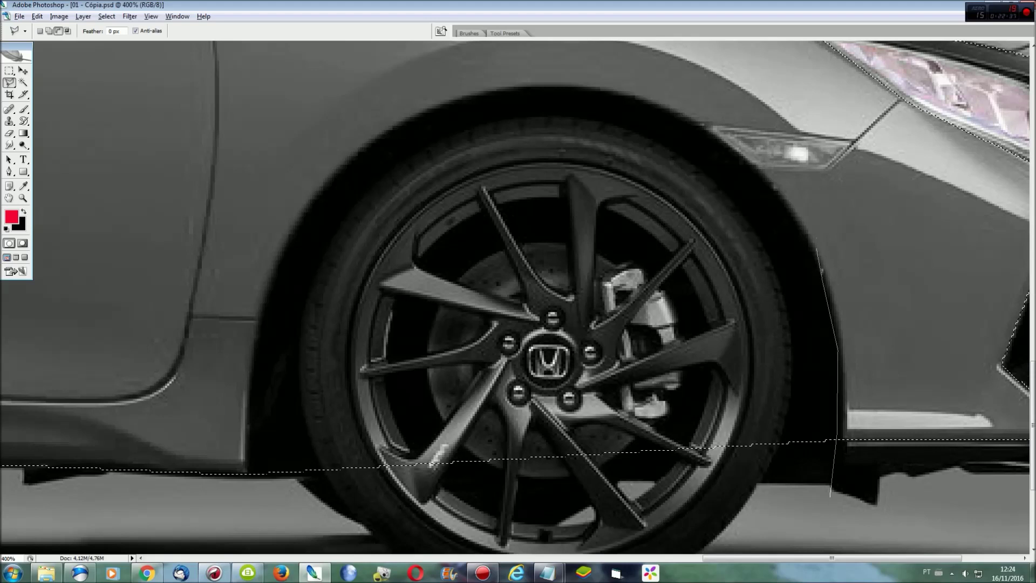
pyautogui.click(554, 92)
pyautogui.click(288, 251)
pyautogui.click(264, 318)
pyautogui.click(251, 404)
pyautogui.click(260, 496)
pyautogui.doubleClick(669, 542)
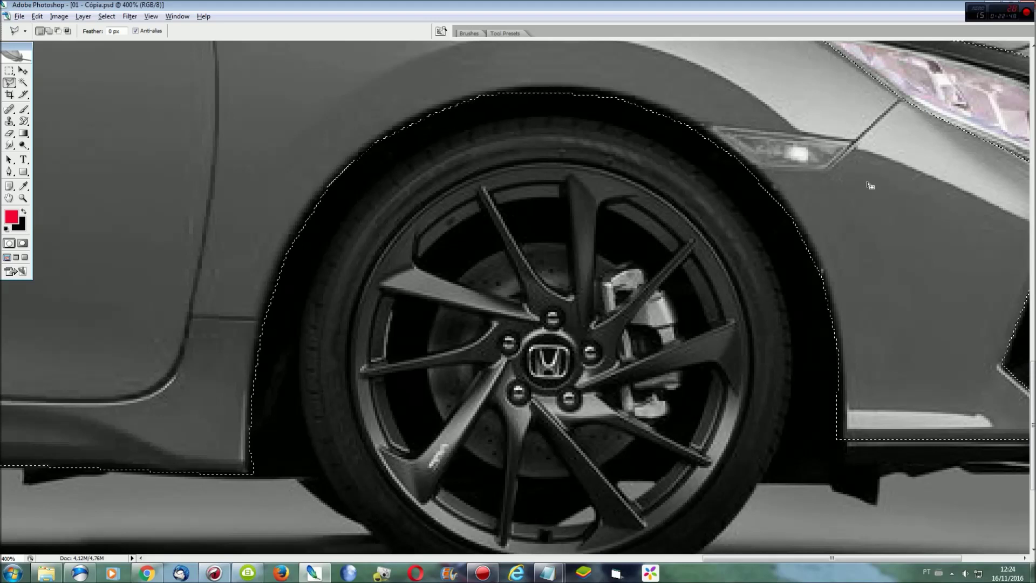
# - Outline the fender edge, turn-signal area and front brake caliper
pyautogui.click(672, 127)
pyautogui.click(706, 121)
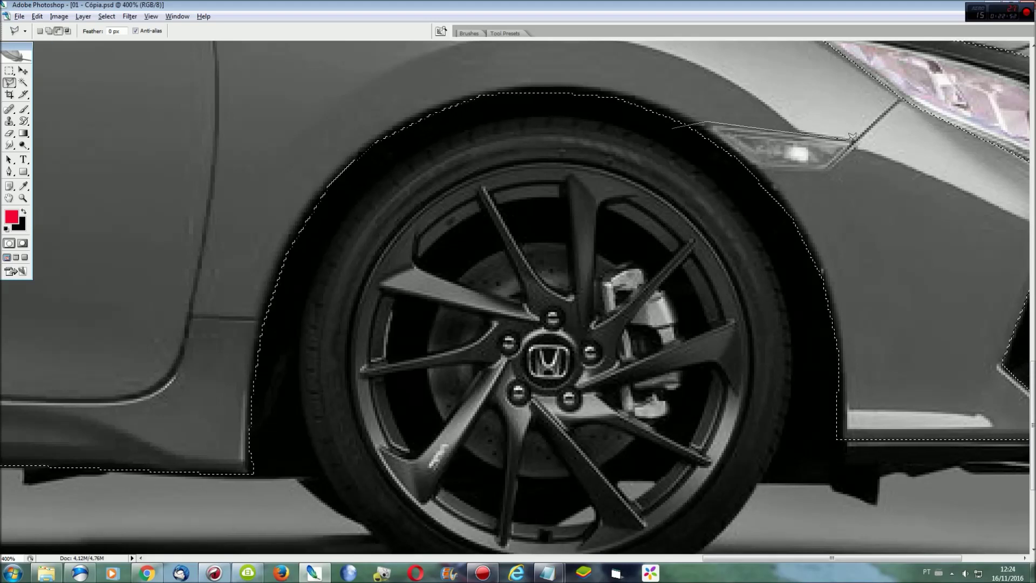
pyautogui.click(824, 170)
pyautogui.doubleClick(750, 172)
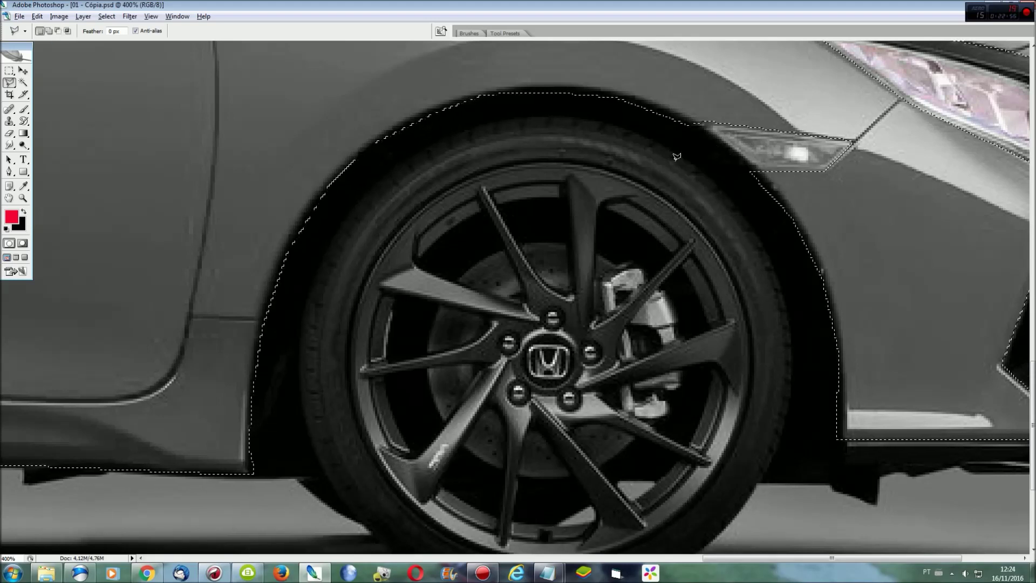
pyautogui.scroll(-3, 627, 169)
pyautogui.click(625, 172)
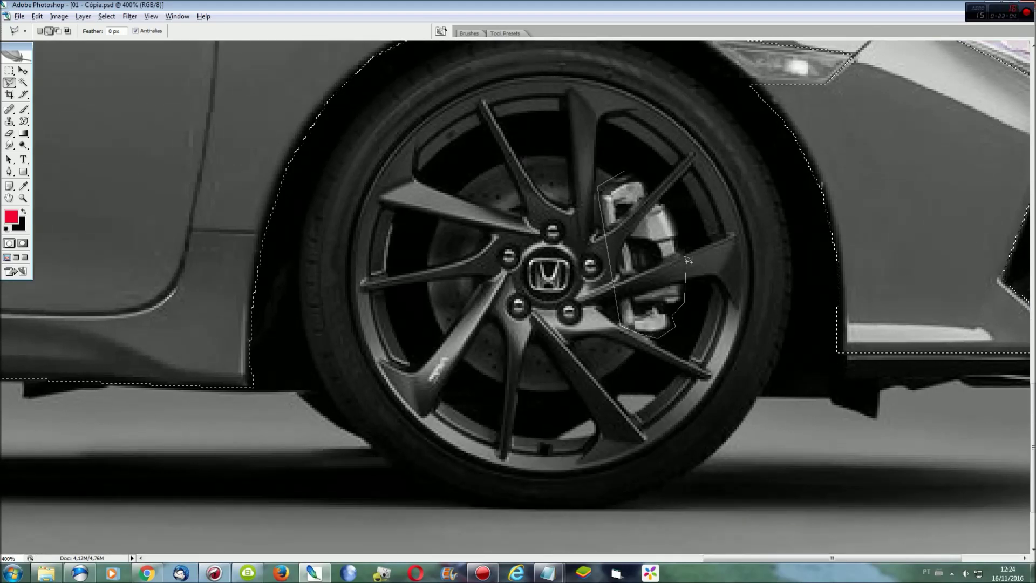
pyautogui.click(627, 171)
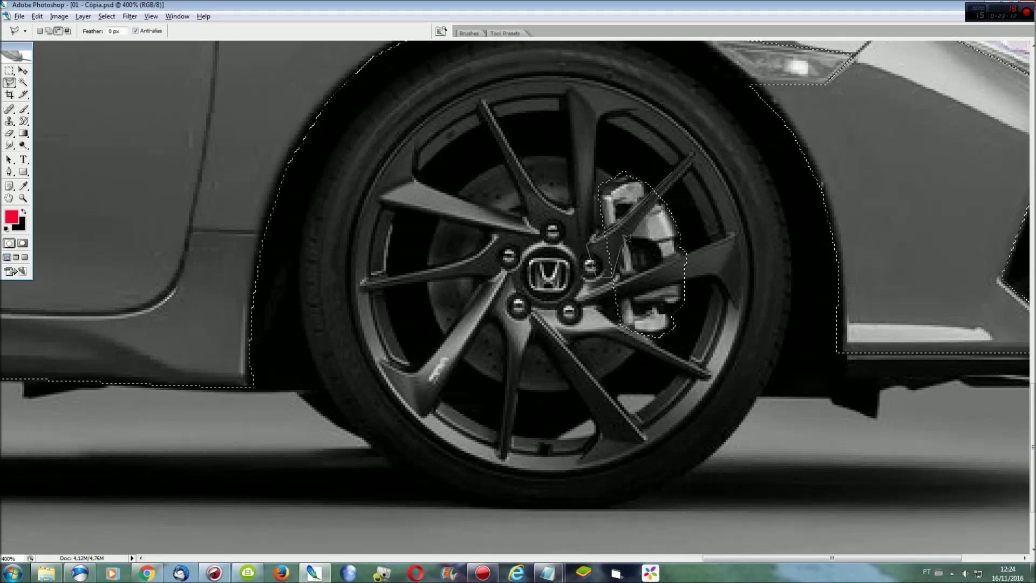
pyautogui.click(661, 204)
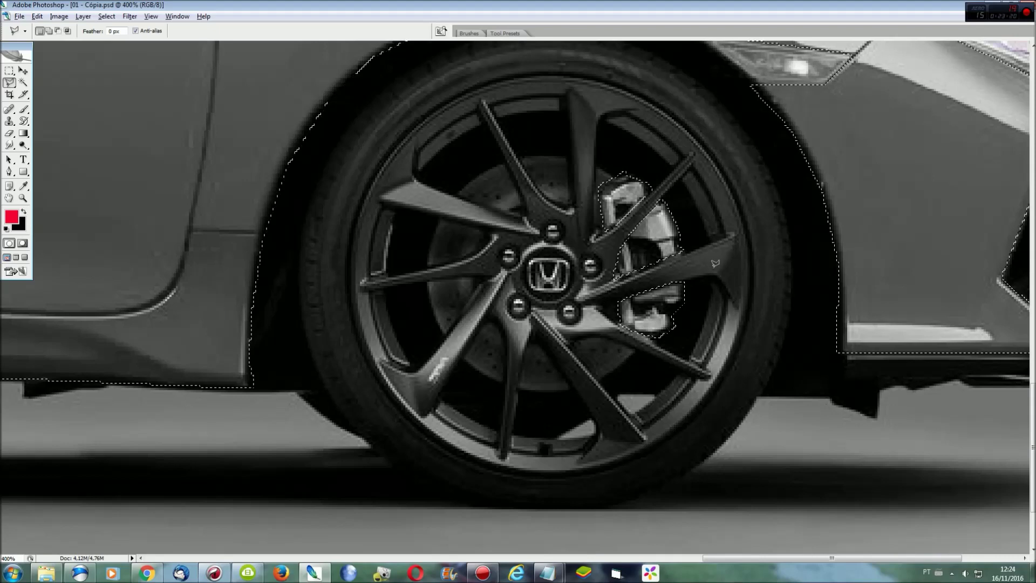
# - Outline the rear wheel arch and the rear brake caliper
pyautogui.moveTo(734, 557); pyautogui.dragTo(244, 557)
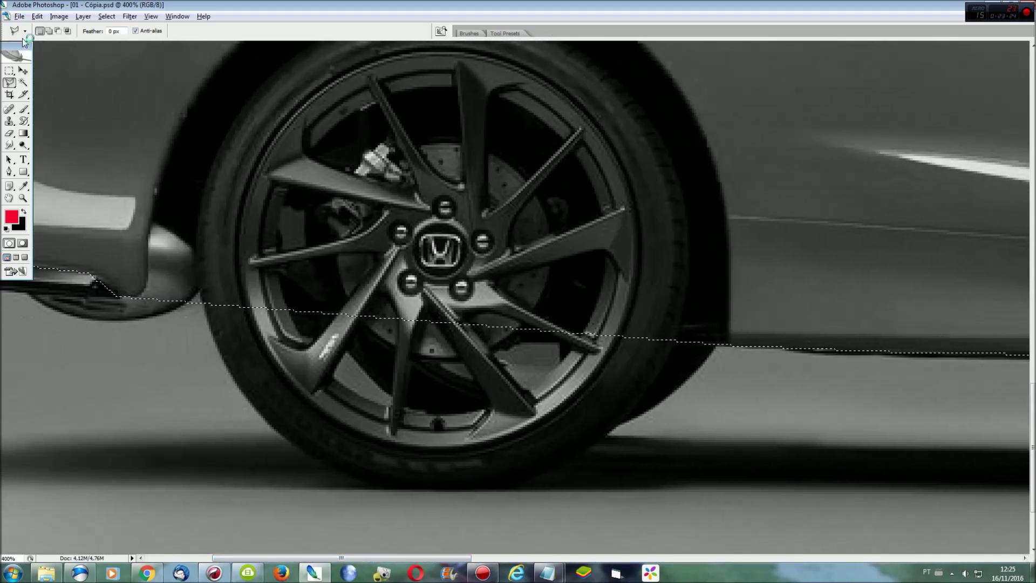
pyautogui.scroll(3, 186, 162)
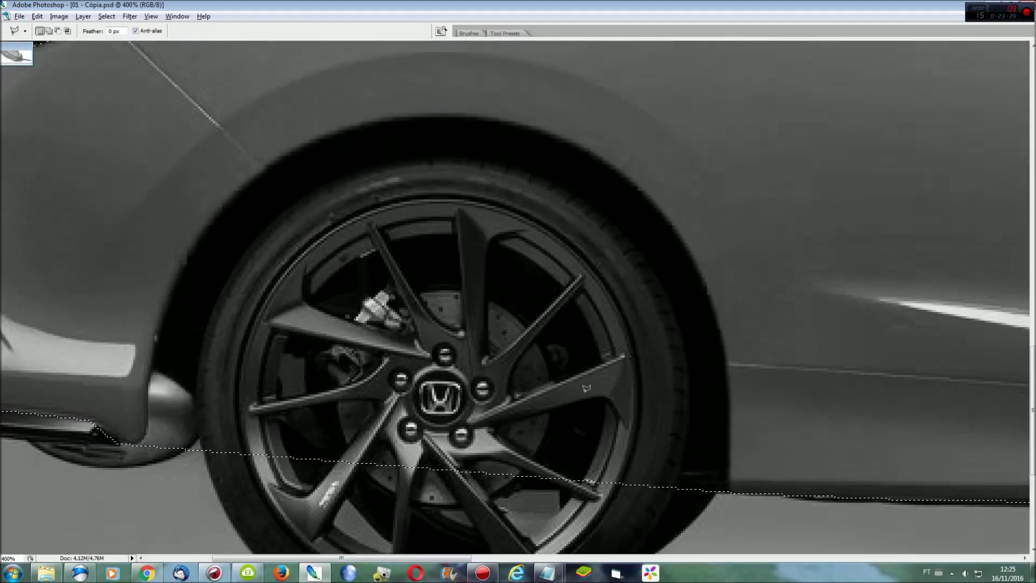
pyautogui.keyDown('alt'); pyautogui.click(724, 526); pyautogui.keyUp('alt')
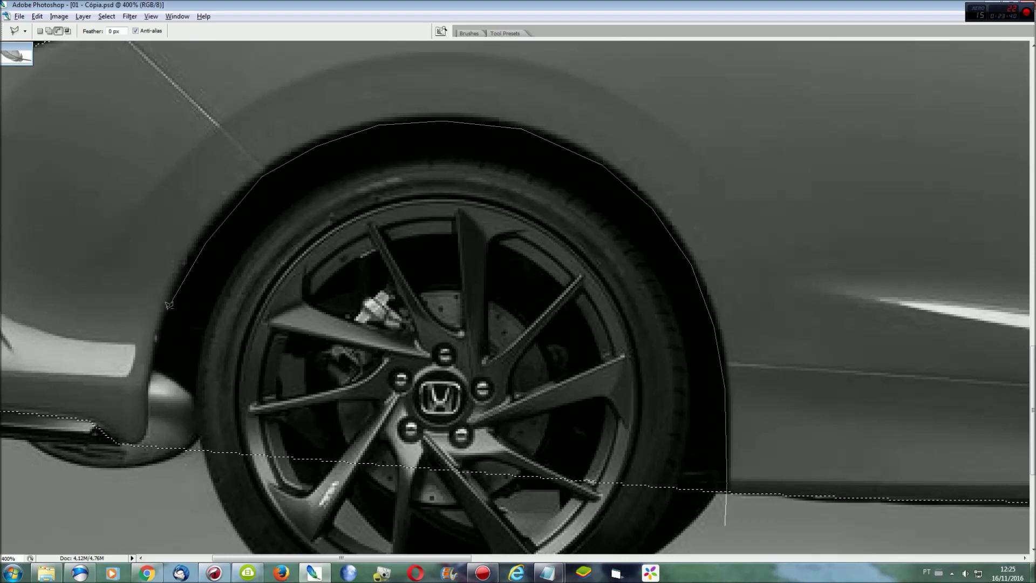
pyautogui.click(141, 440)
pyautogui.scroll(-1, 377, 324)
pyautogui.keyDown('shift'); pyautogui.click(408, 302); pyautogui.keyUp('shift')
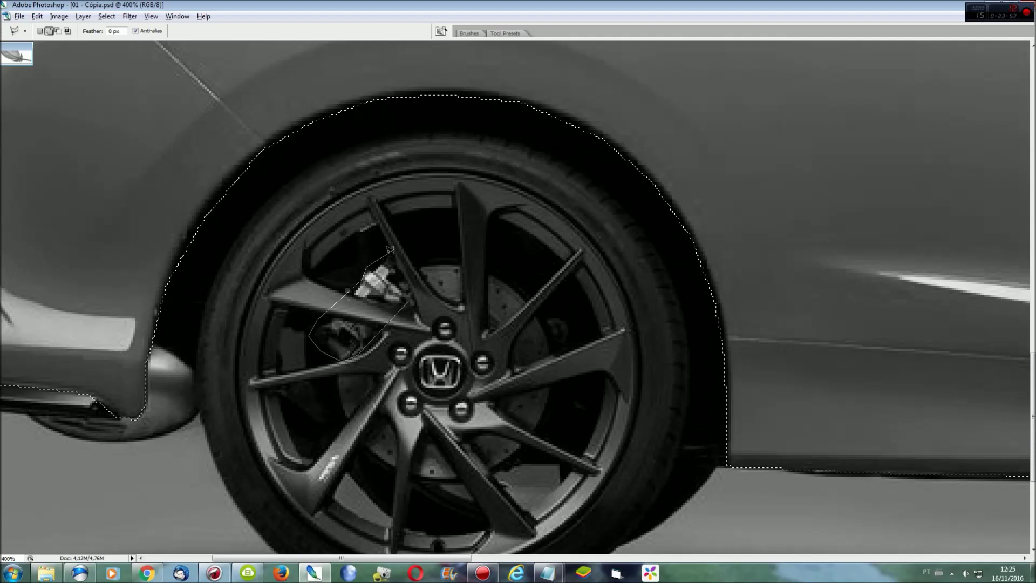
pyautogui.click(408, 288)
pyautogui.keyDown('alt'); pyautogui.click(439, 310); pyautogui.keyUp('alt')
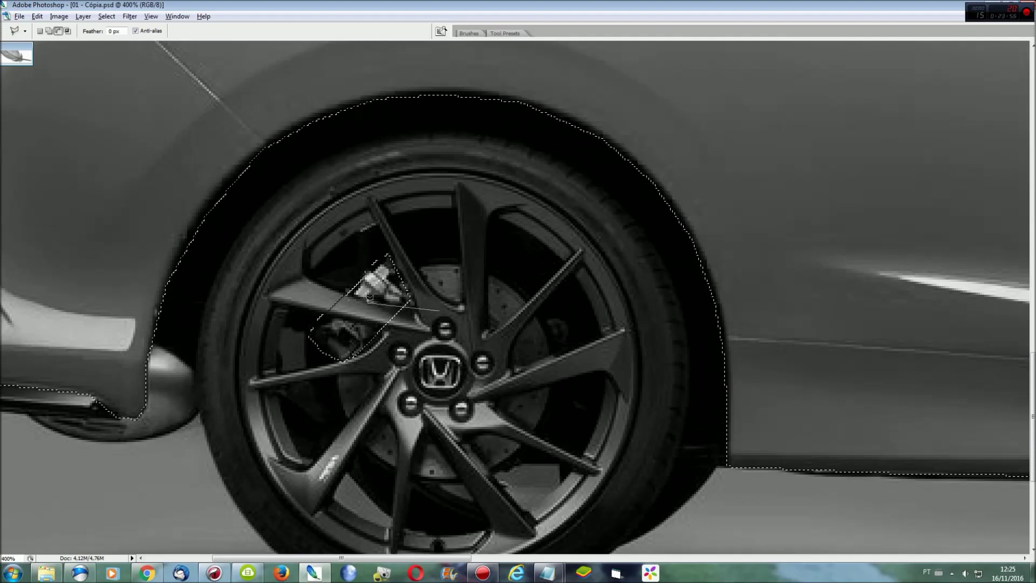
pyautogui.doubleClick(425, 337)
# - Check the selection edges up close and close the final outline near the tail light
pyautogui.hotkey('ctrl', '0')
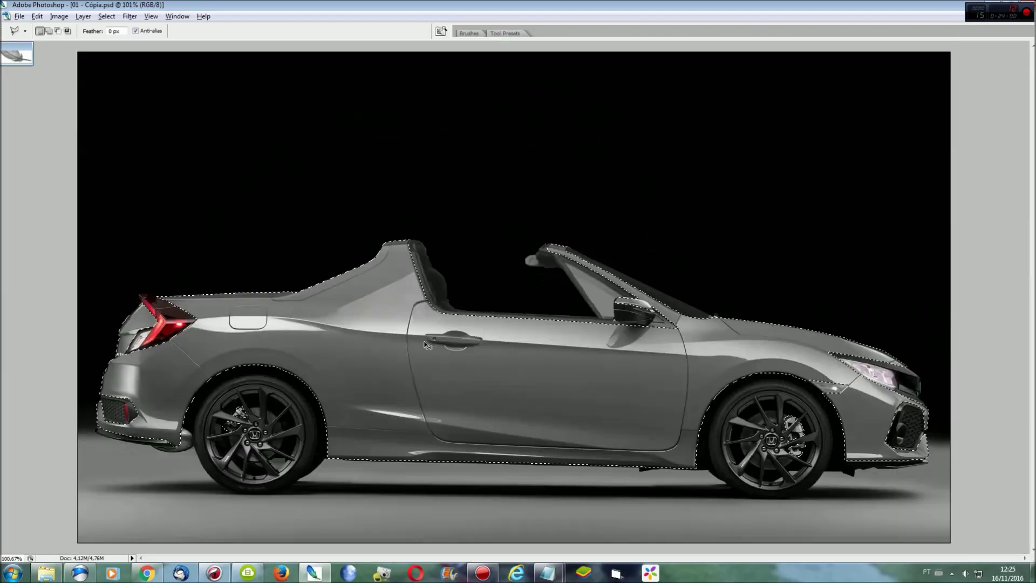
pyautogui.hotkey('ctrl', '+')
pyautogui.hotkey('ctrl', '+')
pyautogui.hotkey('ctrl', '+')
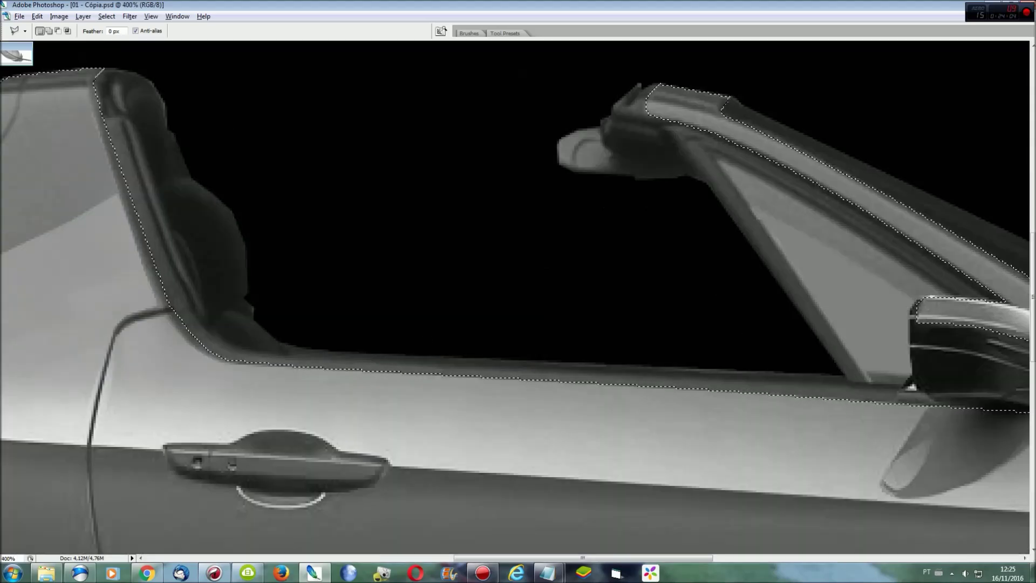
pyautogui.hscroll(-5, 494, 526)
pyautogui.hscroll(-5, 494, 526)
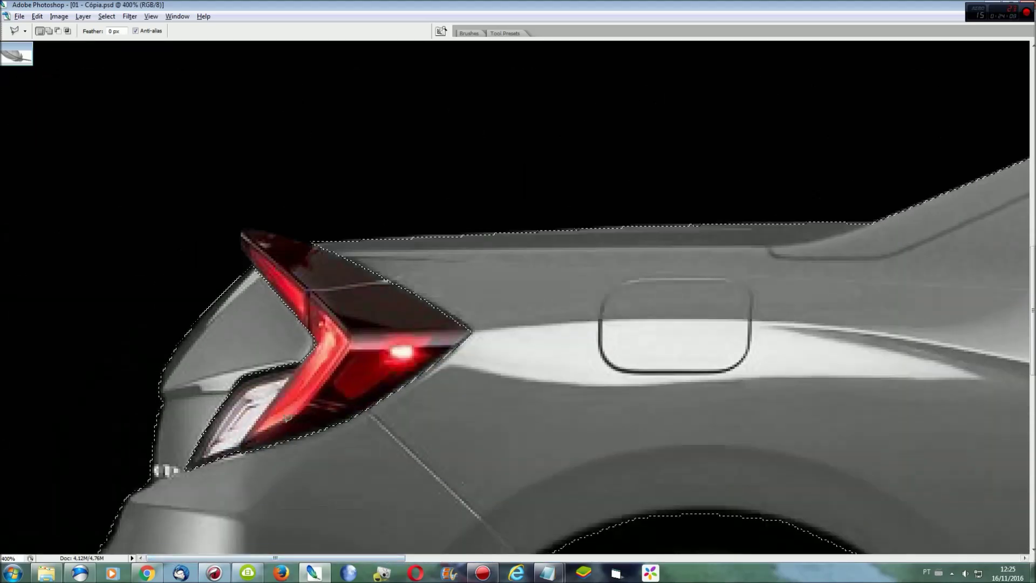
pyautogui.scroll(-2, 123, 459)
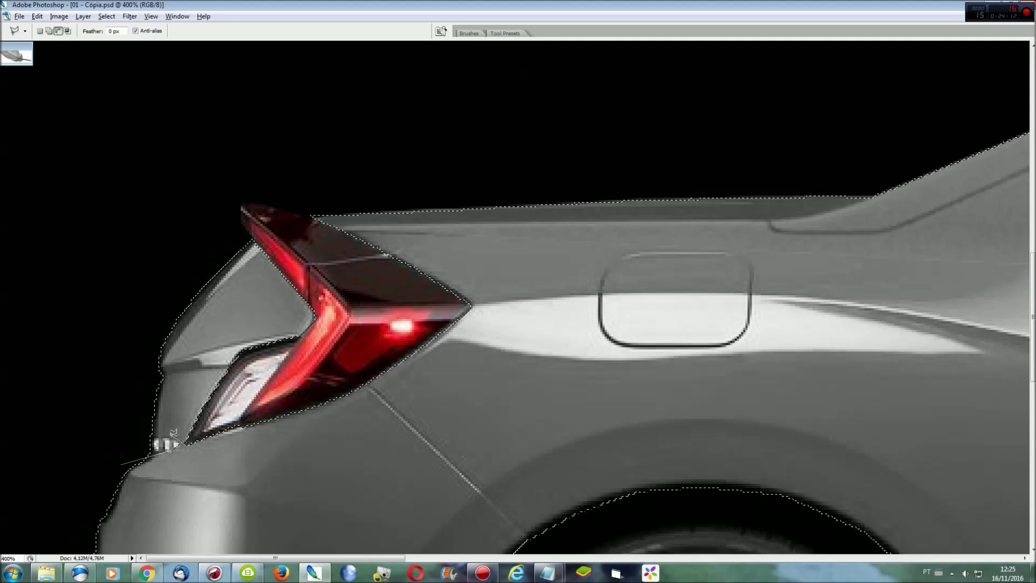
pyautogui.doubleClick(124, 443)
pyautogui.hotkey('ctrl', '0')
pyautogui.click(106, 16)
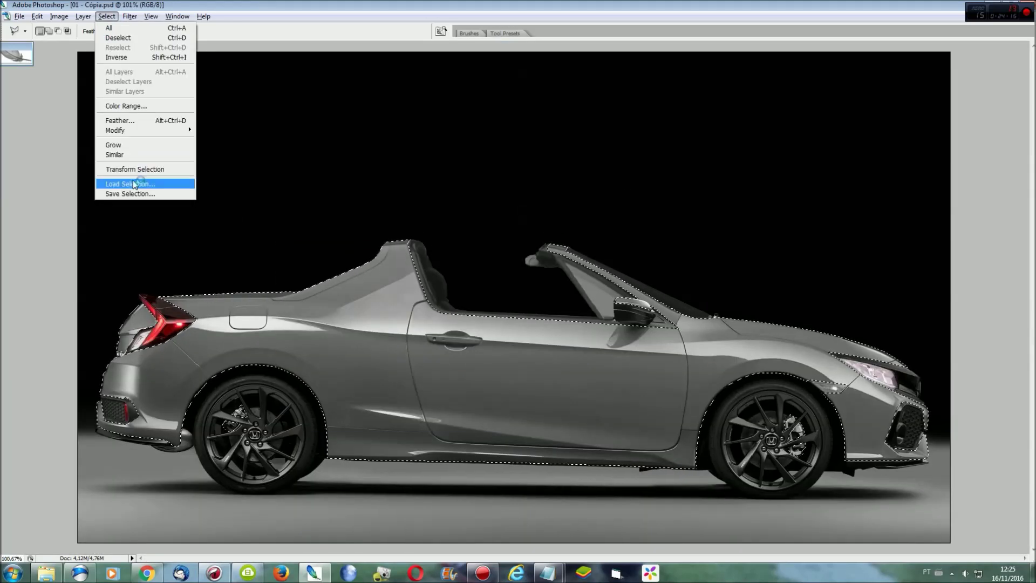
# - Save the current car selection under the name 'carro'
pyautogui.click(135, 194)
pyautogui.write('carro')
pyautogui.press('Return')
# - Add a Colour Balance adjustment layer with default settings
pyautogui.click(84, 16)
pyautogui.click(226, 116)
pyautogui.press('Return')
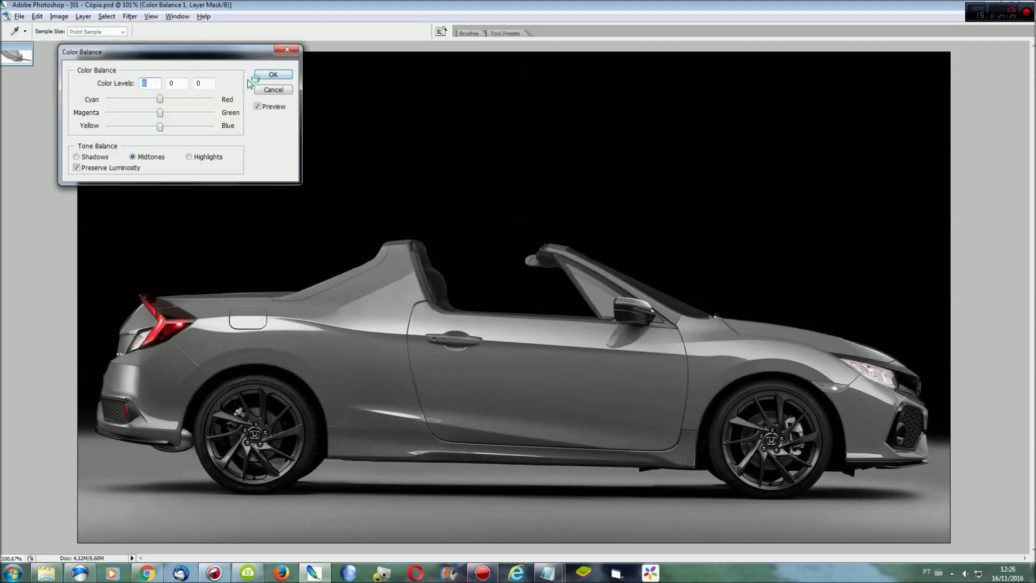
pyautogui.press('Return')
# - Reload 'carro' and add a Colour Balance layer pushing midtones to Red +100
pyautogui.click(107, 16)
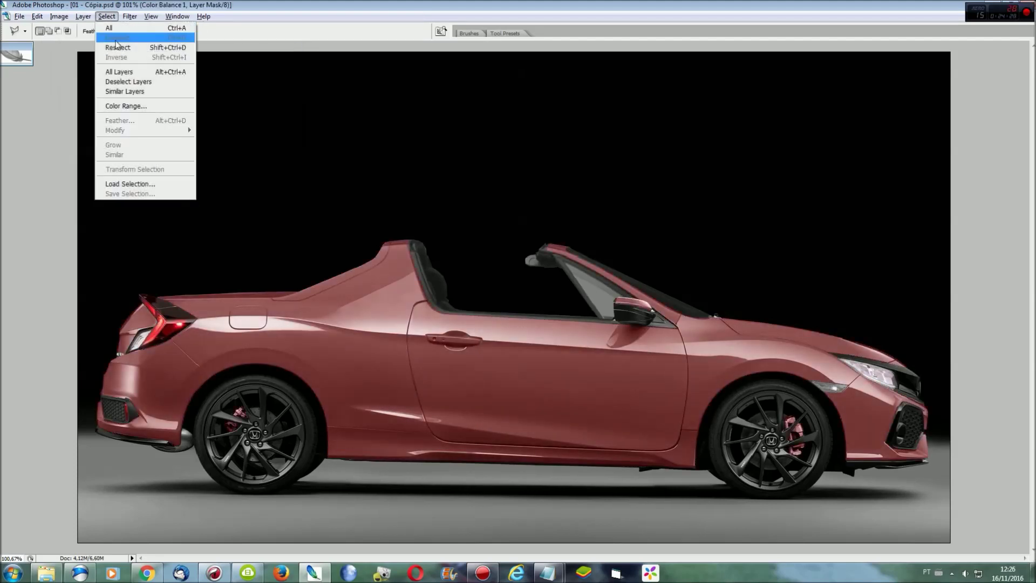
pyautogui.click(117, 48)
pyautogui.click(84, 16)
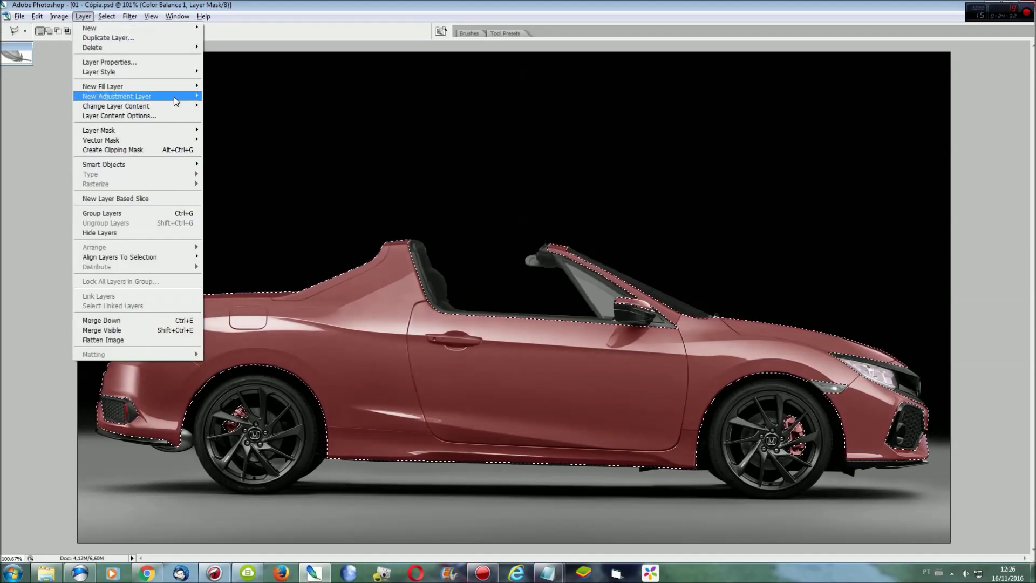
pyautogui.click(233, 115)
pyautogui.press('Return')
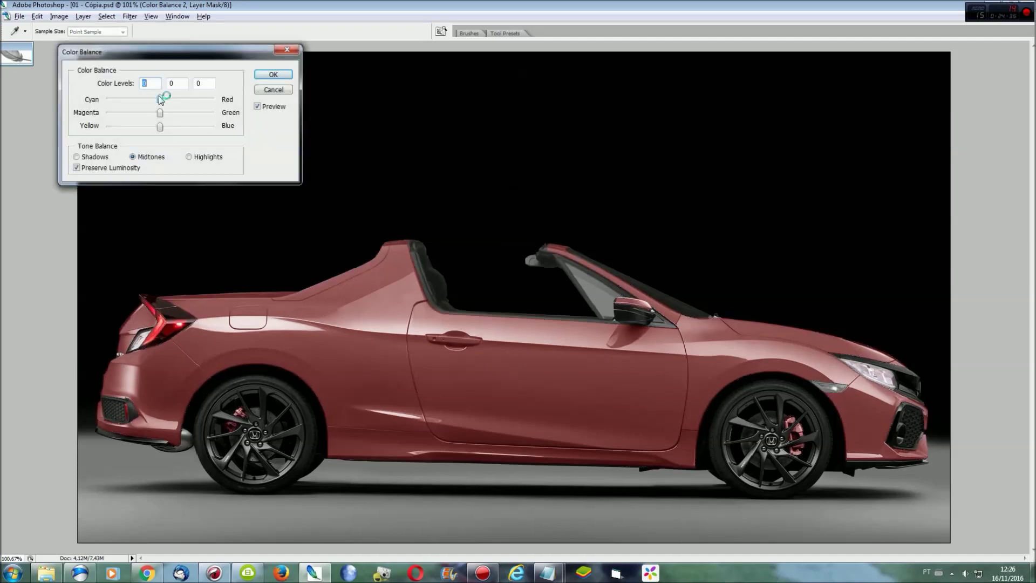
pyautogui.moveTo(159, 99); pyautogui.dragTo(279, 101)
pyautogui.click(273, 75)
# - Reload the car selection and add a Hue/Saturation layer with Saturation +100
pyautogui.click(107, 17)
pyautogui.click(118, 48)
pyautogui.click(84, 16)
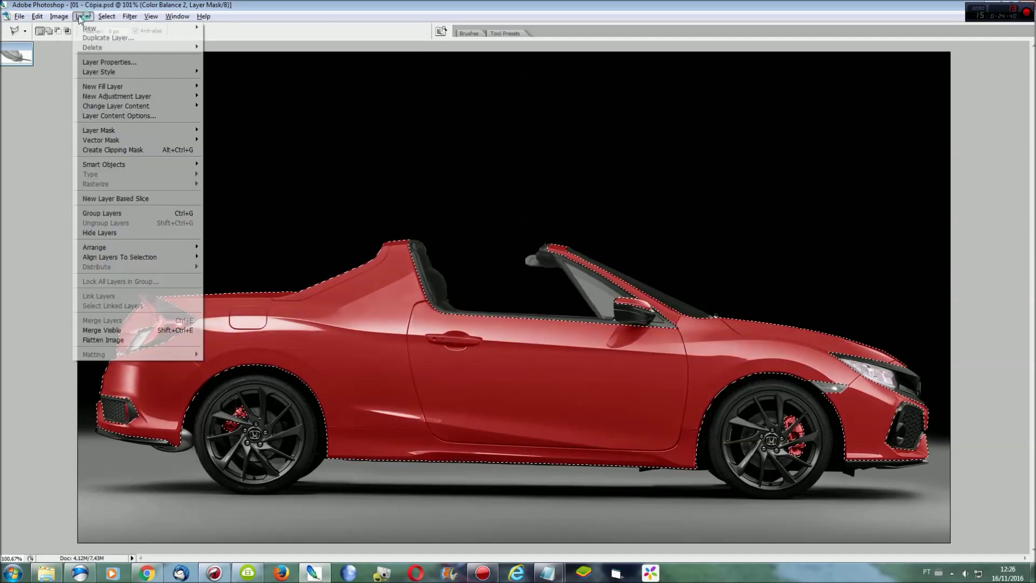
pyautogui.click(253, 140)
pyautogui.press('Return')
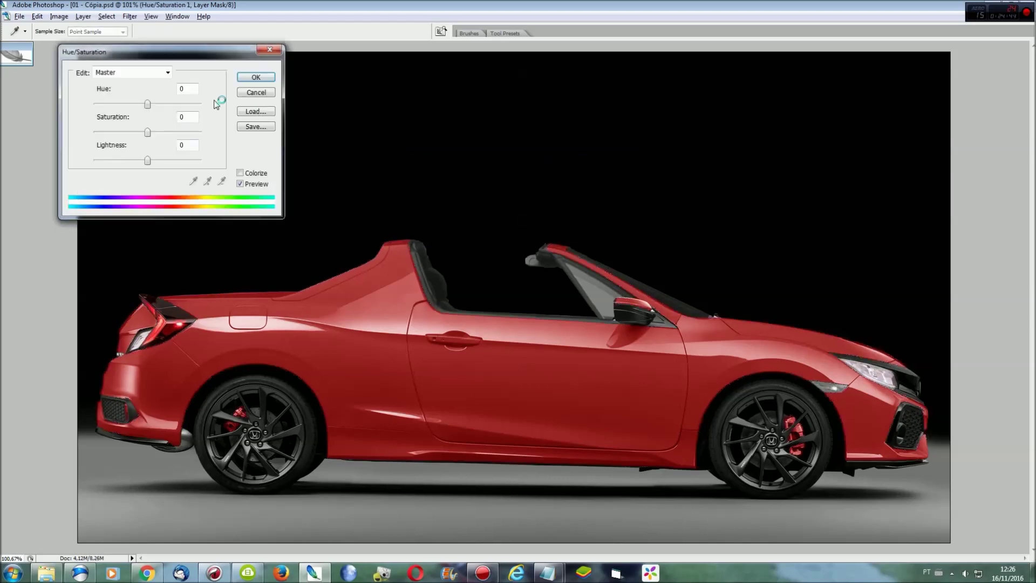
pyautogui.moveTo(149, 131); pyautogui.dragTo(235, 135)
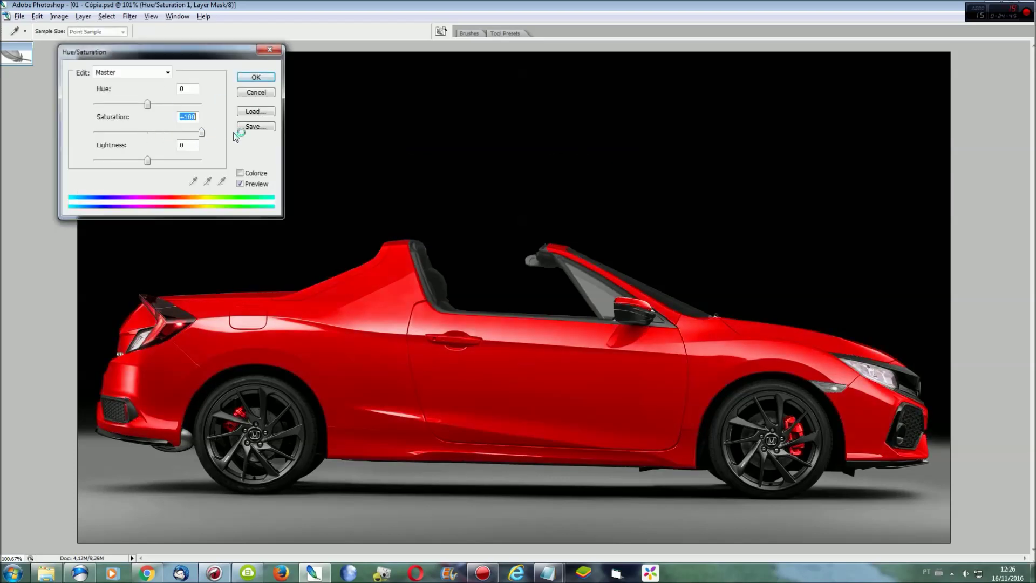
pyautogui.click(261, 79)
# - Reload the car selection, add a Levels layer with gamma 0,50, then merge the layers
pyautogui.click(106, 16)
pyautogui.click(117, 47)
pyautogui.click(84, 16)
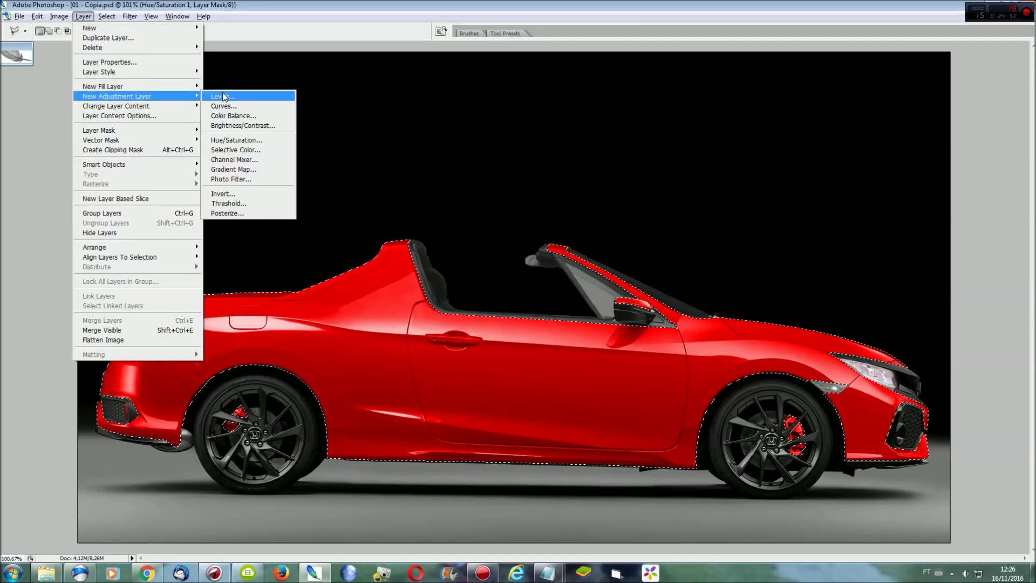
pyautogui.click(223, 96)
pyautogui.press('Return')
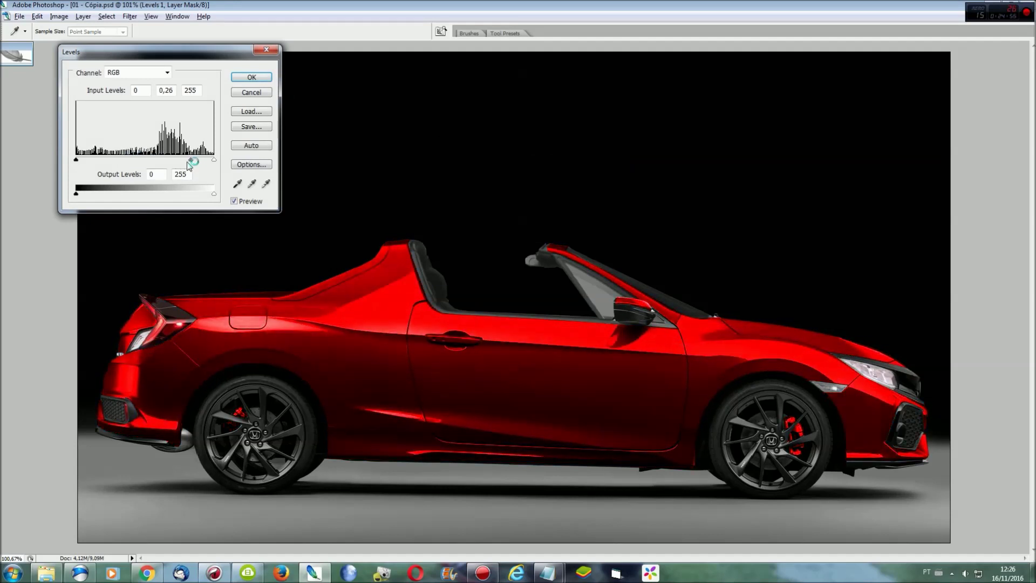
pyautogui.moveTo(158, 158)
pyautogui.mouseDown()
pyautogui.moveTo(187, 163)
pyautogui.moveTo(173, 161)
pyautogui.mouseUp()
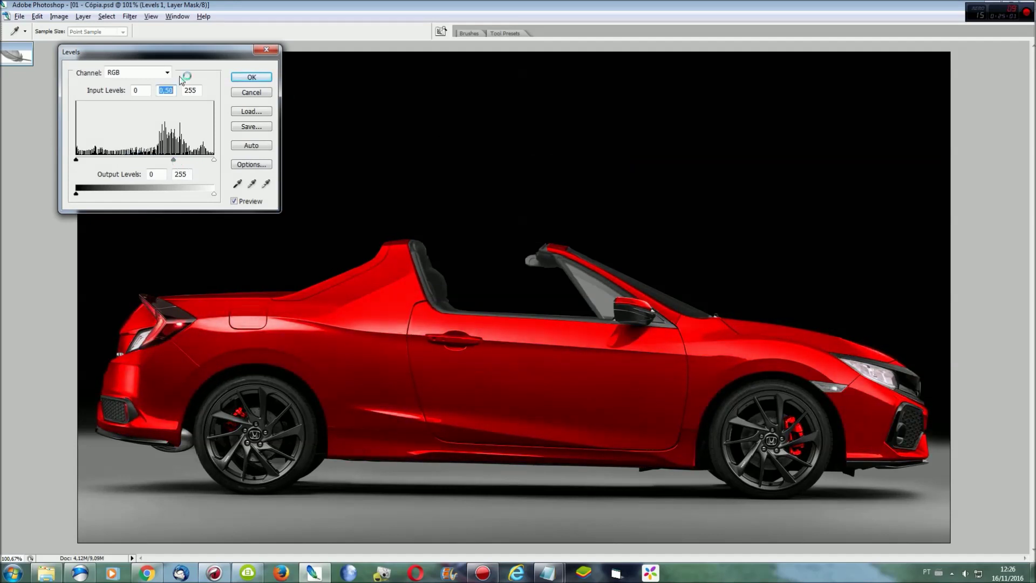
pyautogui.click(261, 79)
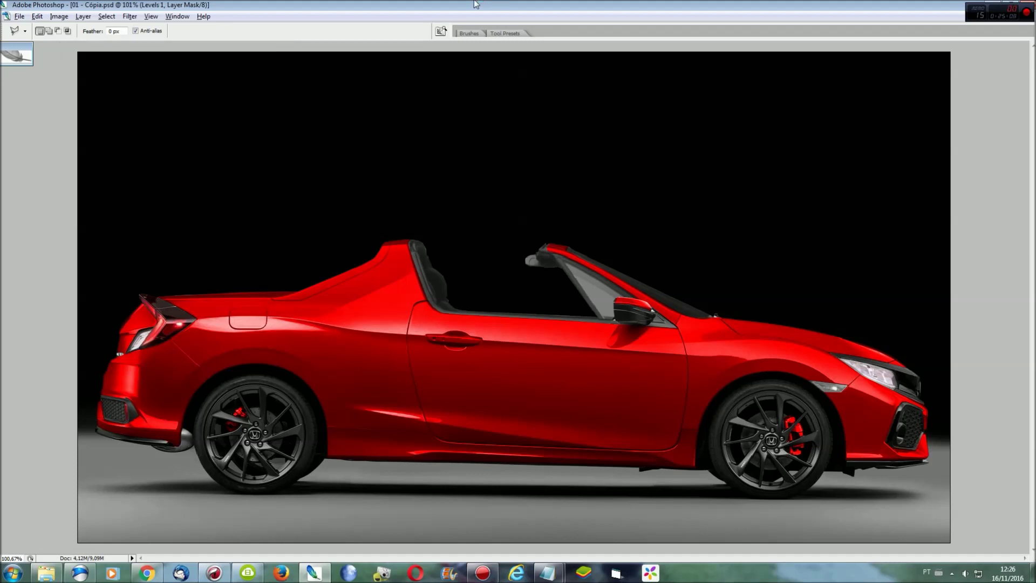
pyautogui.hotkey('ctrl', 'e')
# - Select the Blur tool, zoom in on the car, and soften the wheel arch edge
pyautogui.moveTo(11, 124); pyautogui.dragTo(49, 142)
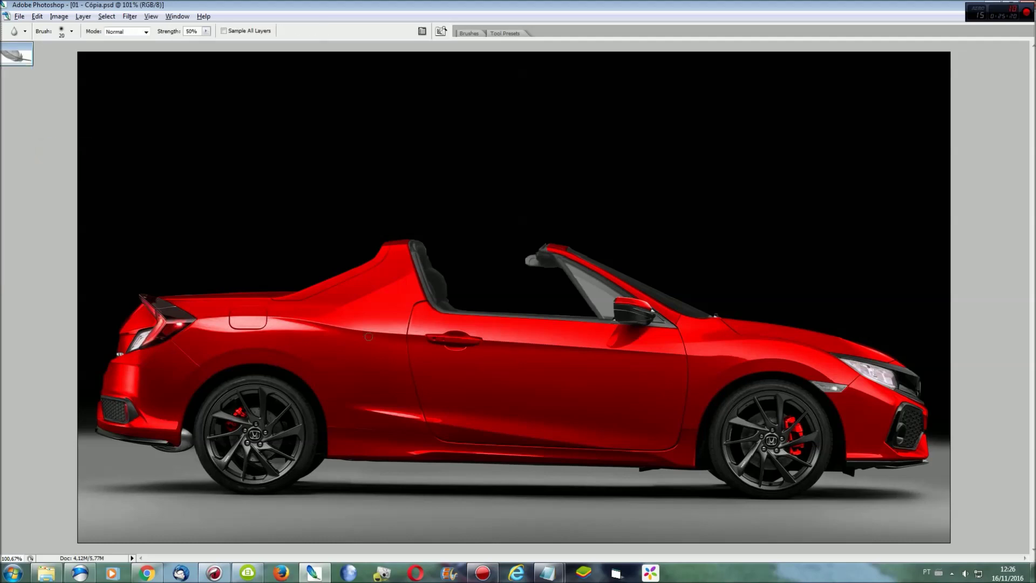
pyautogui.hotkey('ctrl', '+')
pyautogui.hotkey('ctrl', '+')
pyautogui.hotkey('ctrl', '+')
pyautogui.moveTo(529, 558); pyautogui.dragTo(863, 558)
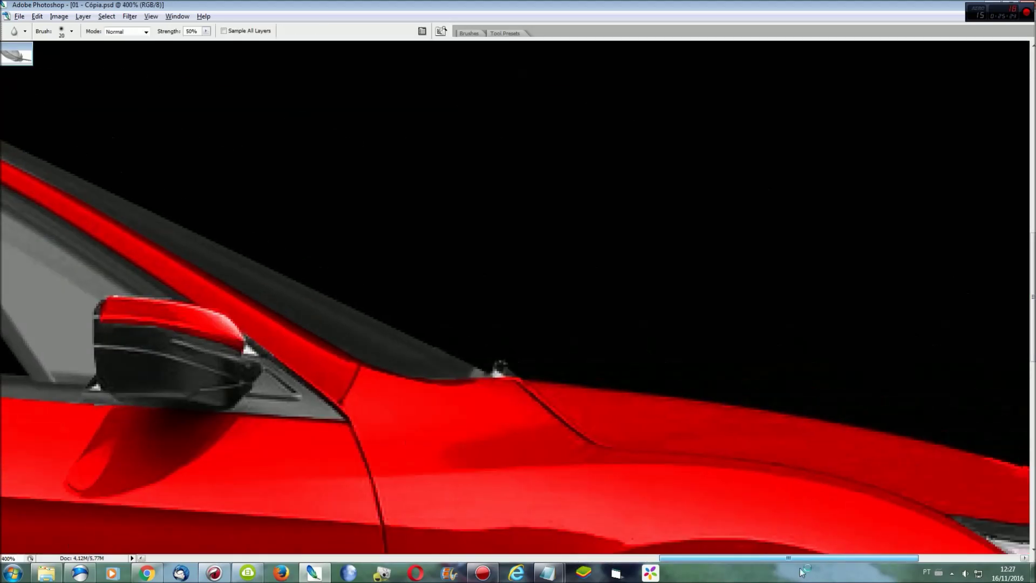
pyautogui.scroll(-3, 1022, 335)
pyautogui.scroll(-2, 1021, 334)
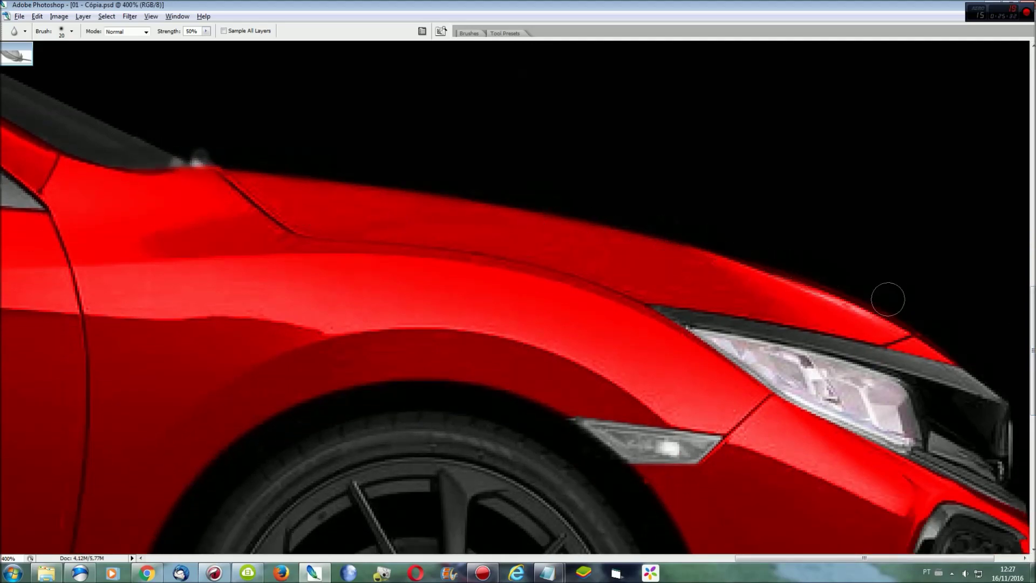
pyautogui.scroll(-1, 971, 357)
pyautogui.scroll(-1, 810, 302)
pyautogui.scroll(-1, 974, 272)
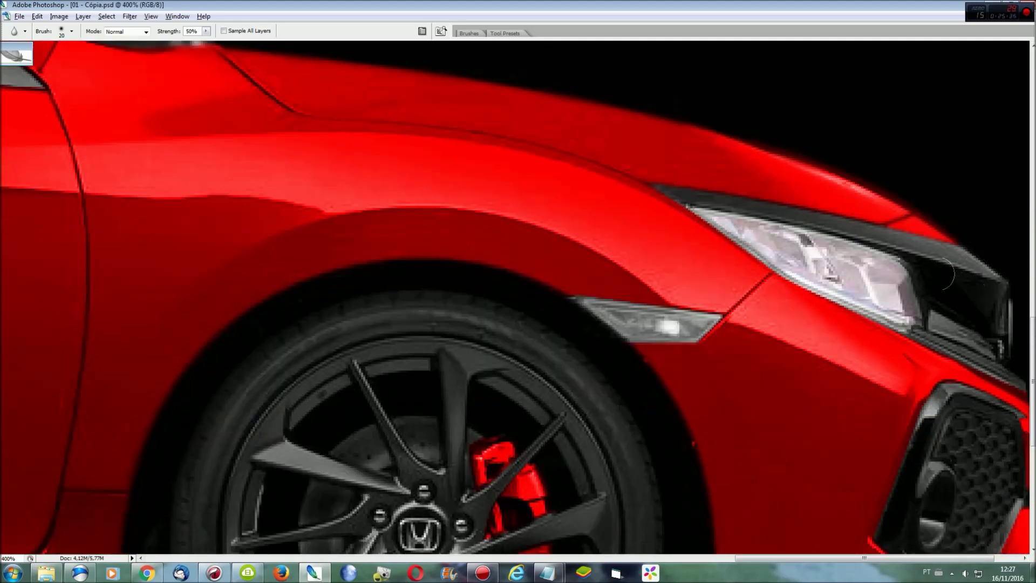
pyautogui.moveTo(729, 558); pyautogui.dragTo(756, 558)
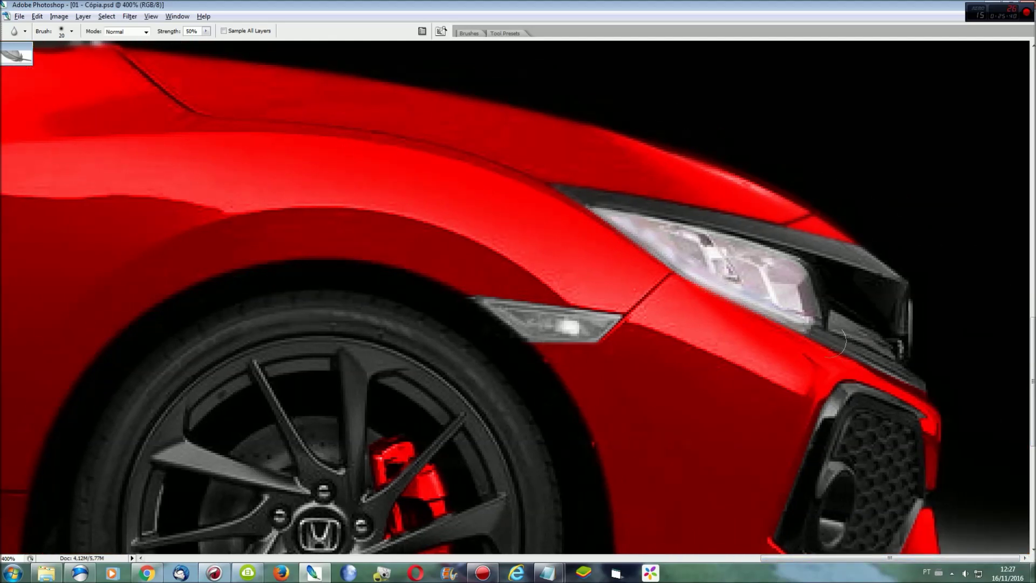
pyautogui.scroll(-1, 1000, 339)
pyautogui.scroll(-3, 1000, 339)
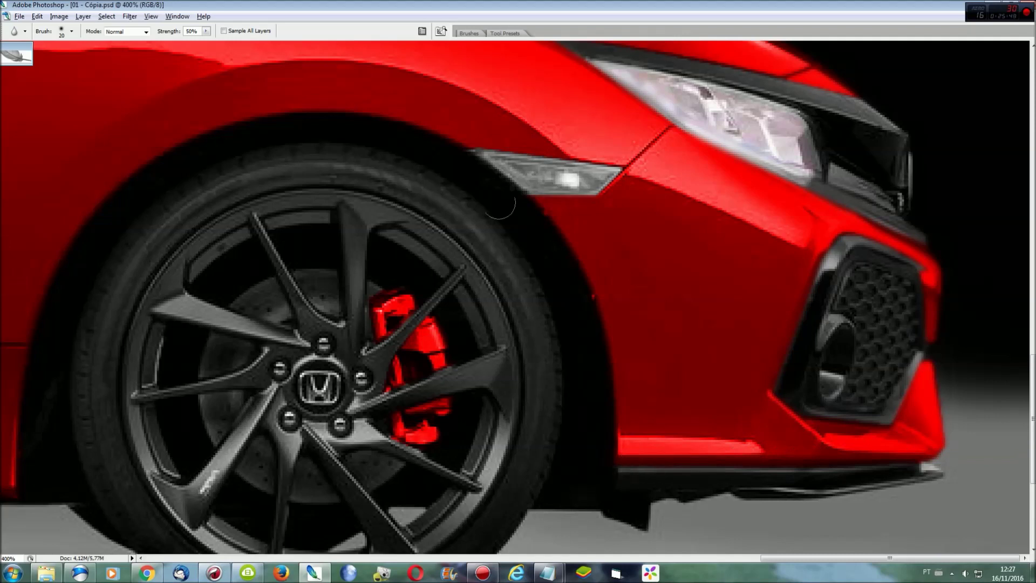
pyautogui.moveTo(18, 499); pyautogui.dragTo(402, 119)
# - Blur around the sill, tail light, rear pillar and mirror, then fit the image on screen
pyautogui.scroll(-1, 442, 227)
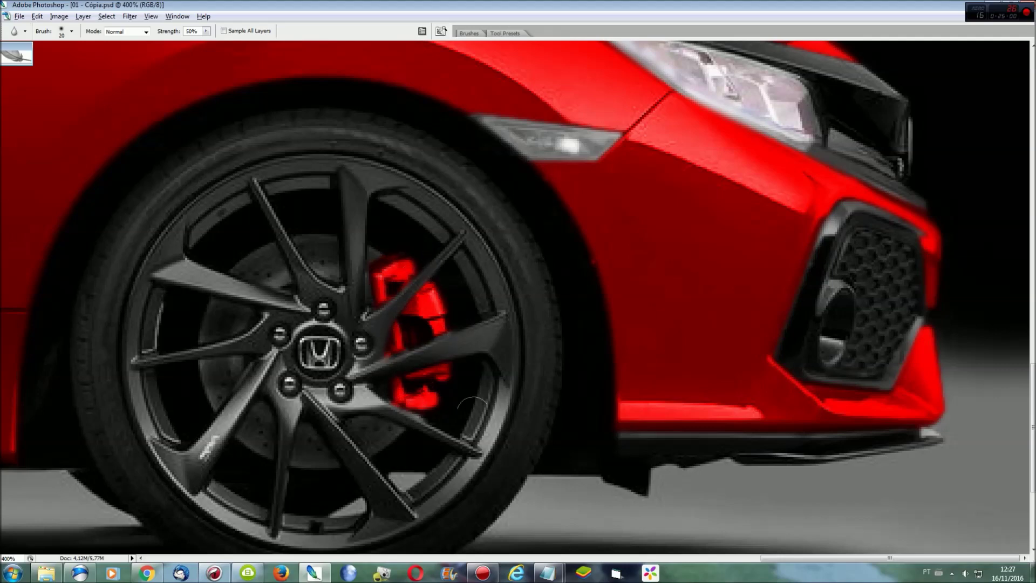
pyautogui.hscroll(-2, 465, 337)
pyautogui.hscroll(-8, 788, 451)
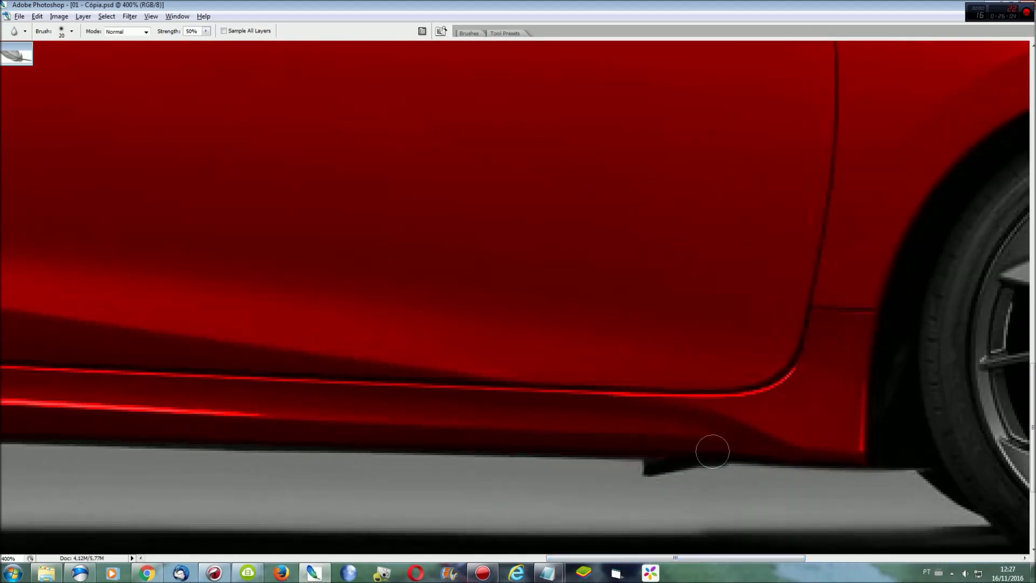
pyautogui.hscroll(-5, 518, 324)
pyautogui.hscroll(-5, 854, 435)
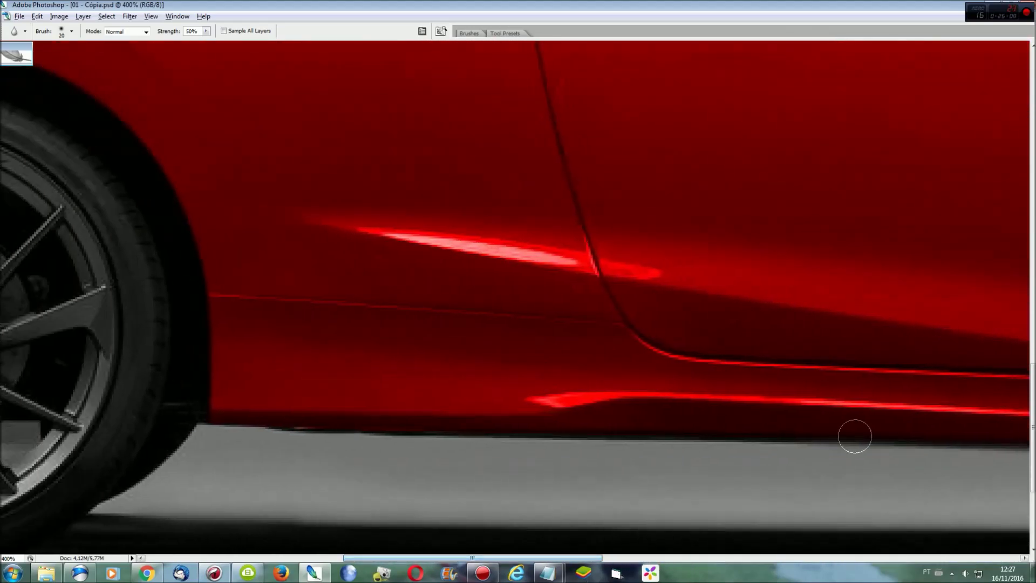
pyautogui.hscroll(-5, 346, 270)
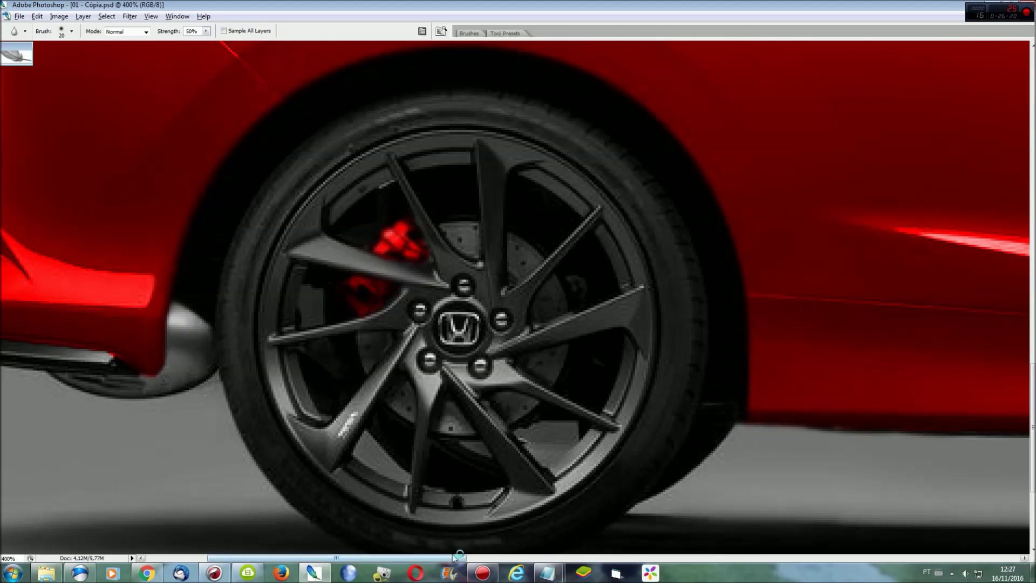
pyautogui.hscroll(-5, 539, 458)
pyautogui.scroll(3, 399, 502)
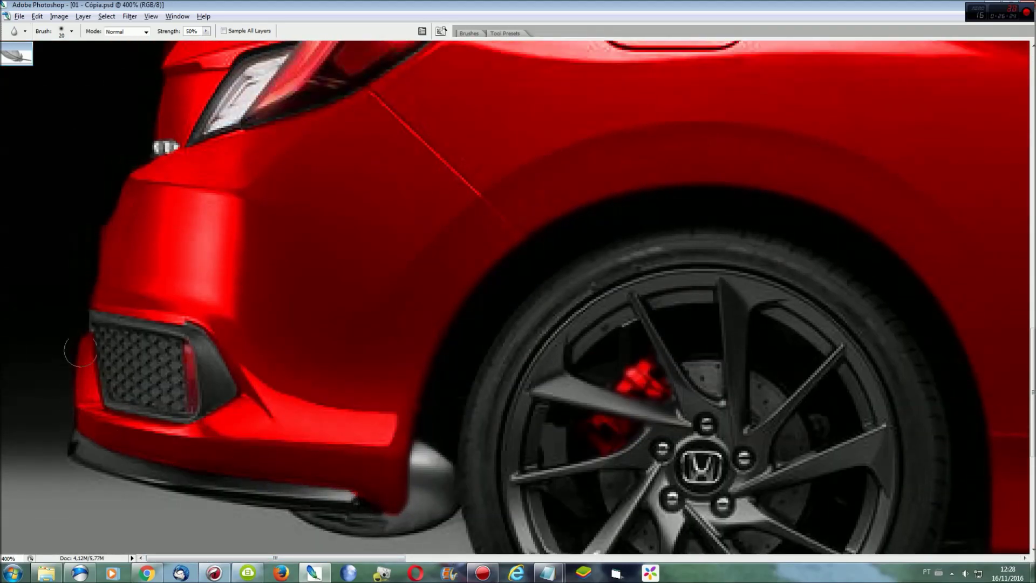
pyautogui.scroll(1, 162, 172)
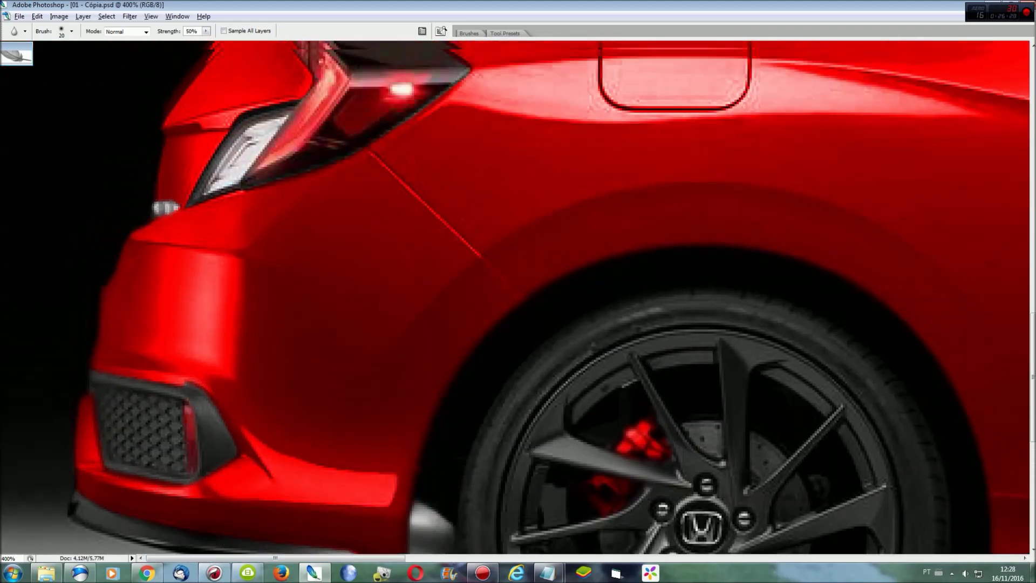
pyautogui.scroll(3, 183, 193)
pyautogui.scroll(1, 183, 194)
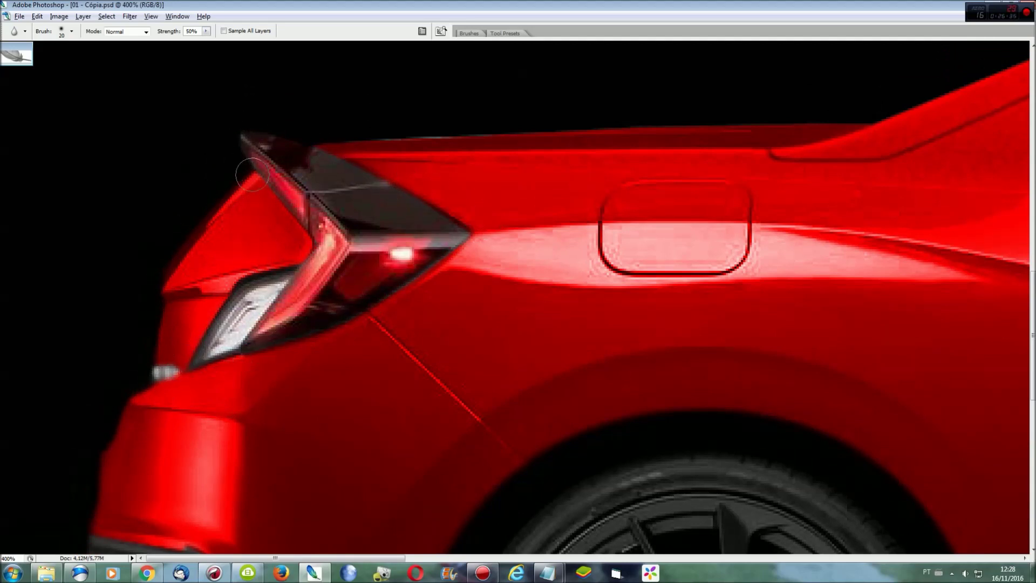
pyautogui.moveTo(395, 558); pyautogui.dragTo(402, 560)
pyautogui.scroll(1, 492, 497)
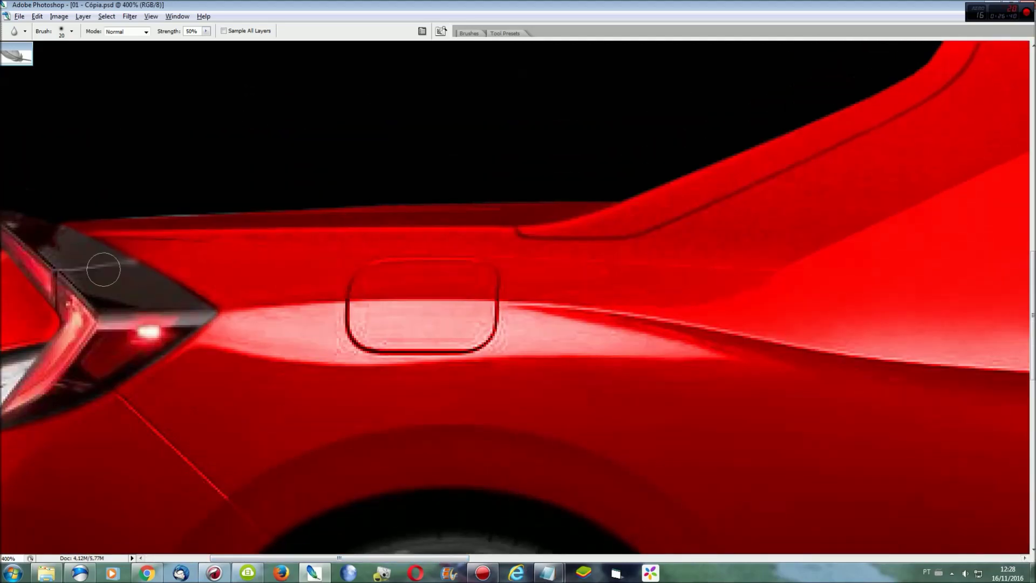
pyautogui.scroll(3, 577, 201)
pyautogui.scroll(2, 577, 201)
pyautogui.hscroll(10, 222, 339)
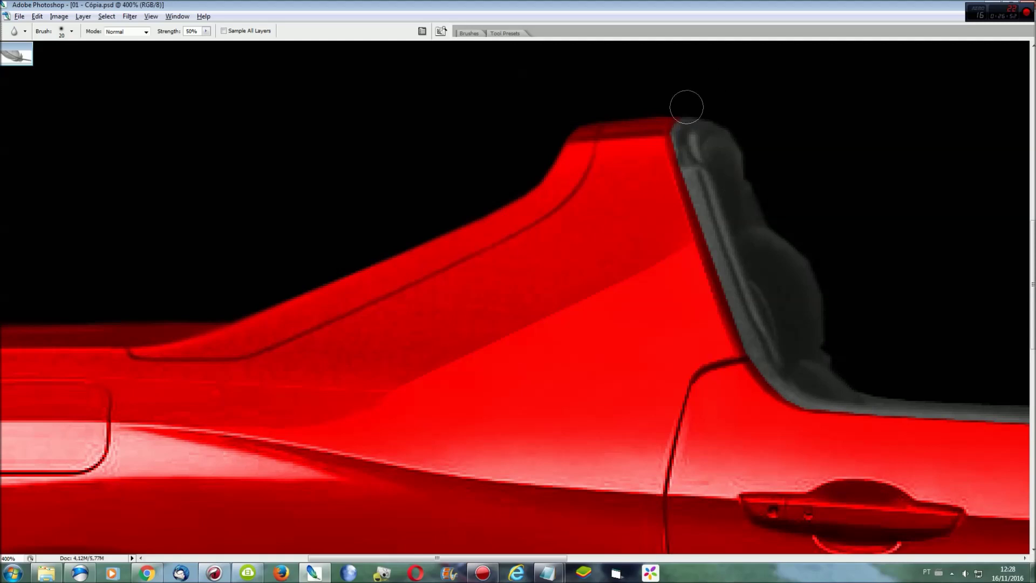
pyautogui.hscroll(5, 809, 404)
pyautogui.hscroll(12, 264, 402)
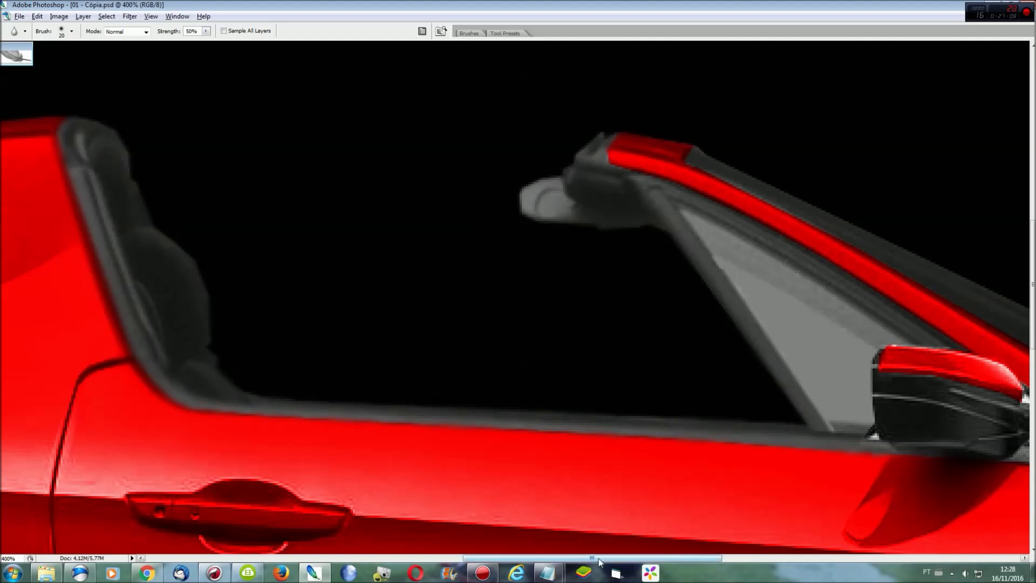
pyautogui.hscroll(12, 727, 473)
pyautogui.scroll(-1, 726, 473)
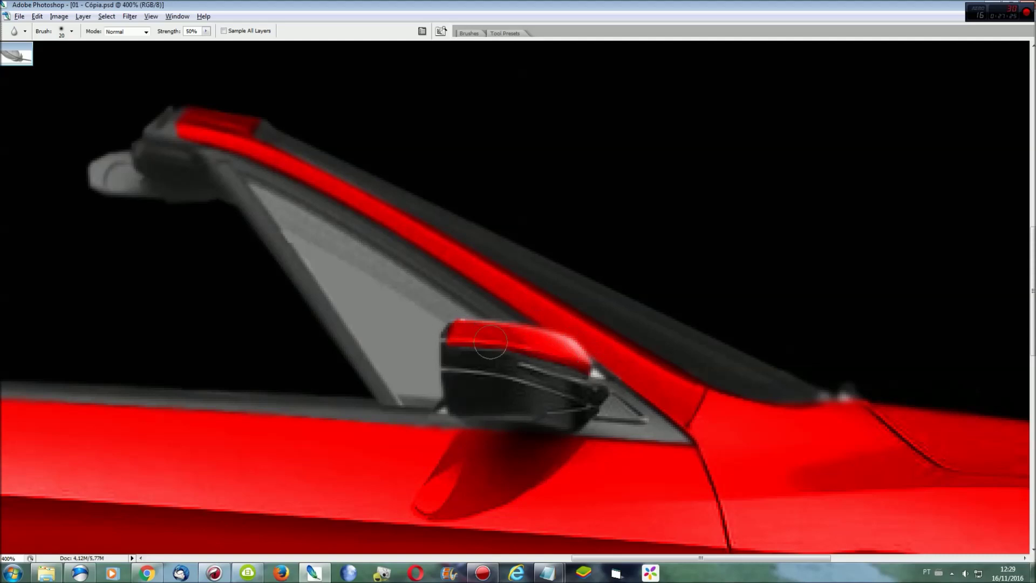
pyautogui.scroll(-3, 550, 485)
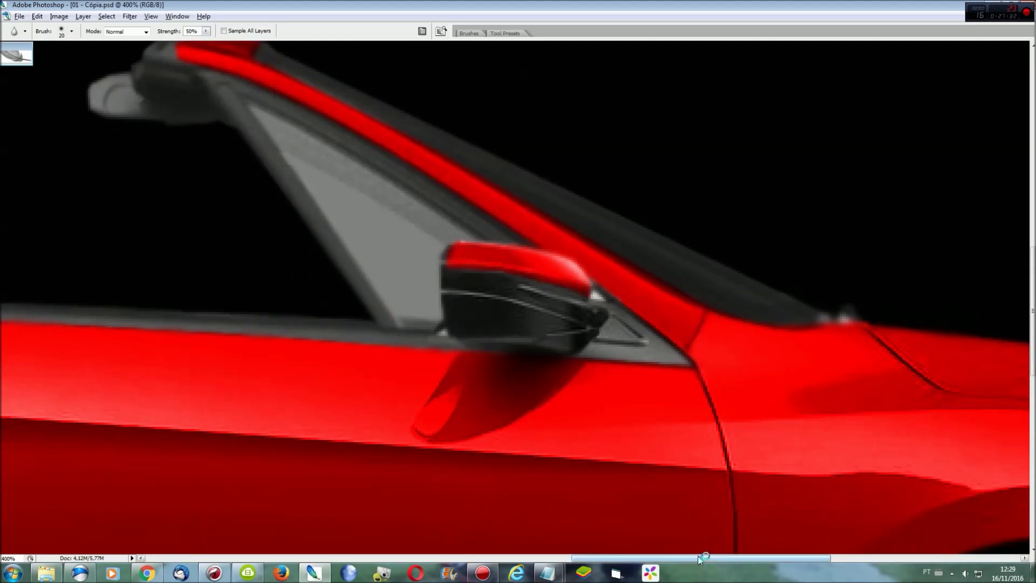
pyautogui.moveTo(700, 557); pyautogui.dragTo(413, 557)
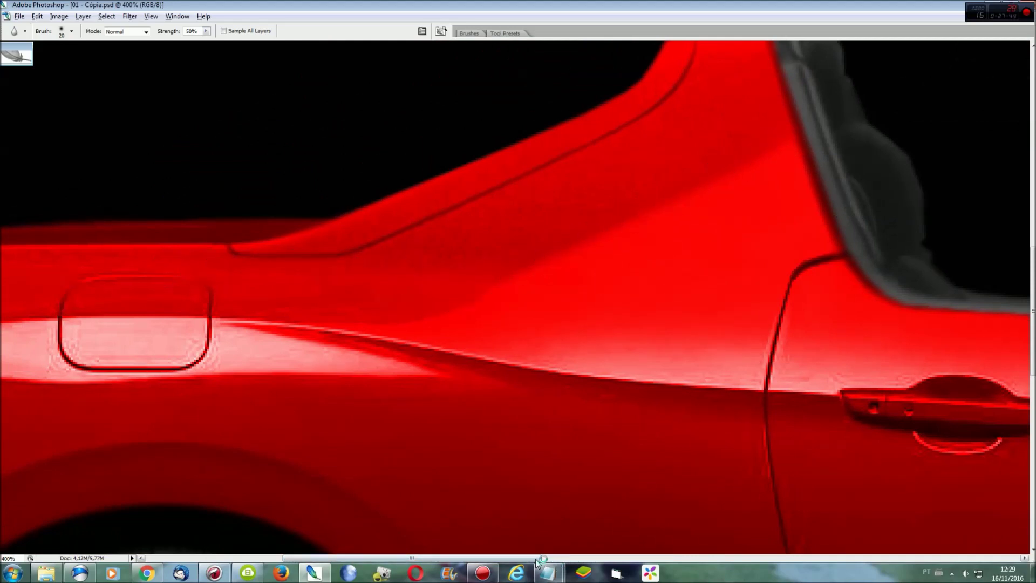
pyautogui.moveTo(528, 558); pyautogui.dragTo(416, 557)
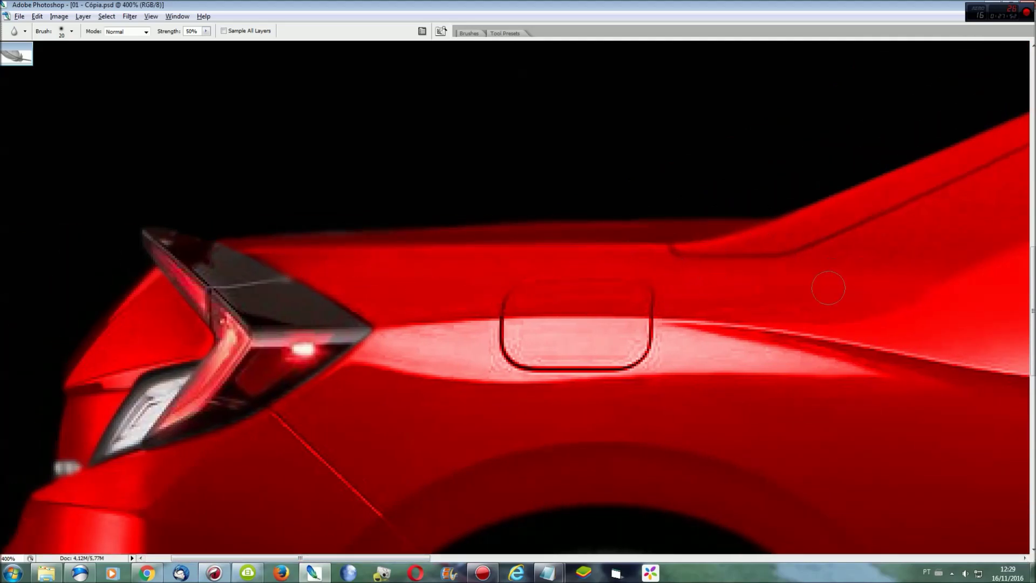
pyautogui.moveTo(424, 557); pyautogui.dragTo(488, 558)
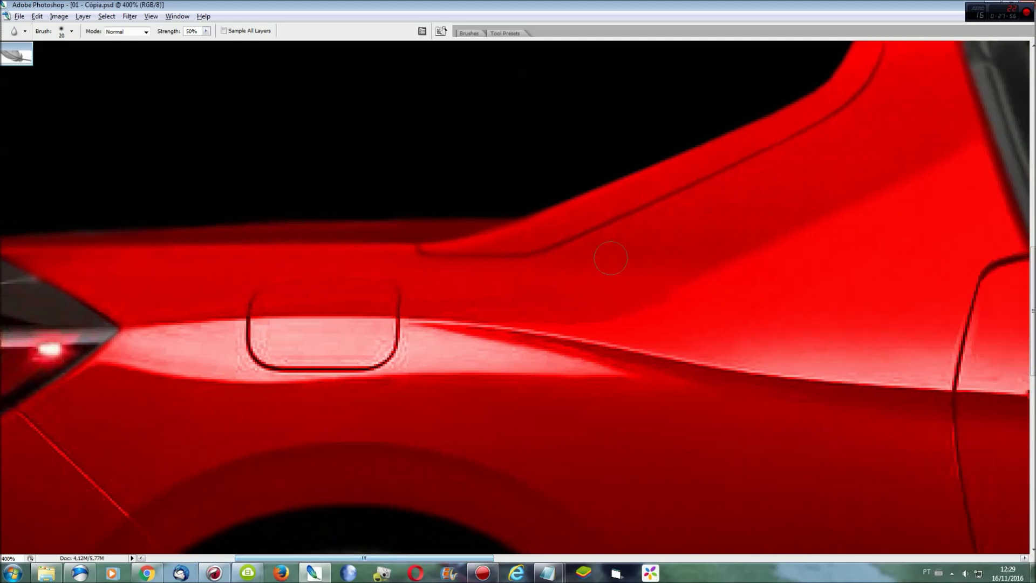
pyautogui.hotkey('ctrl', '0')
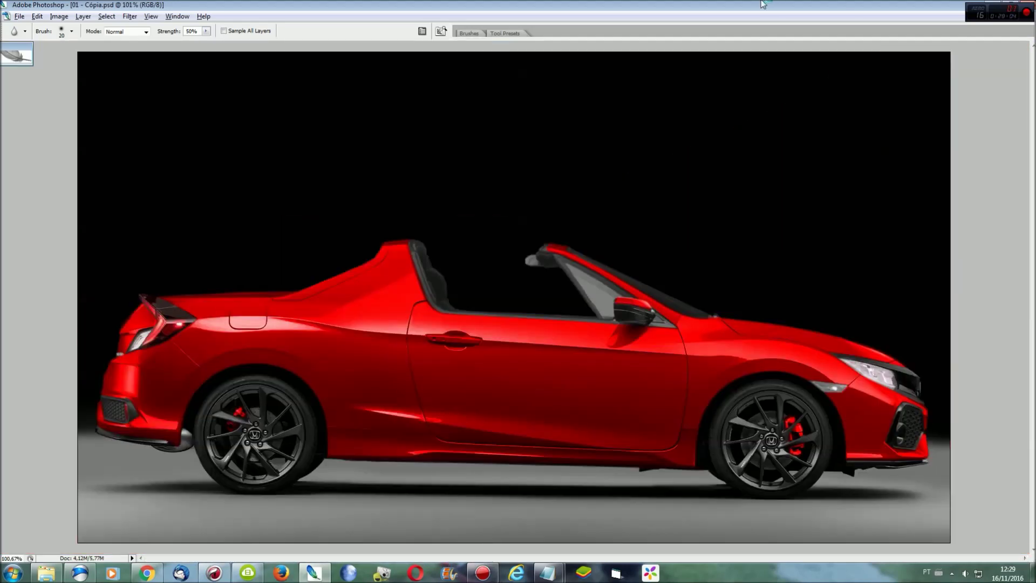
# - Write the author's name signature in white text on the car door
pyautogui.press('m')
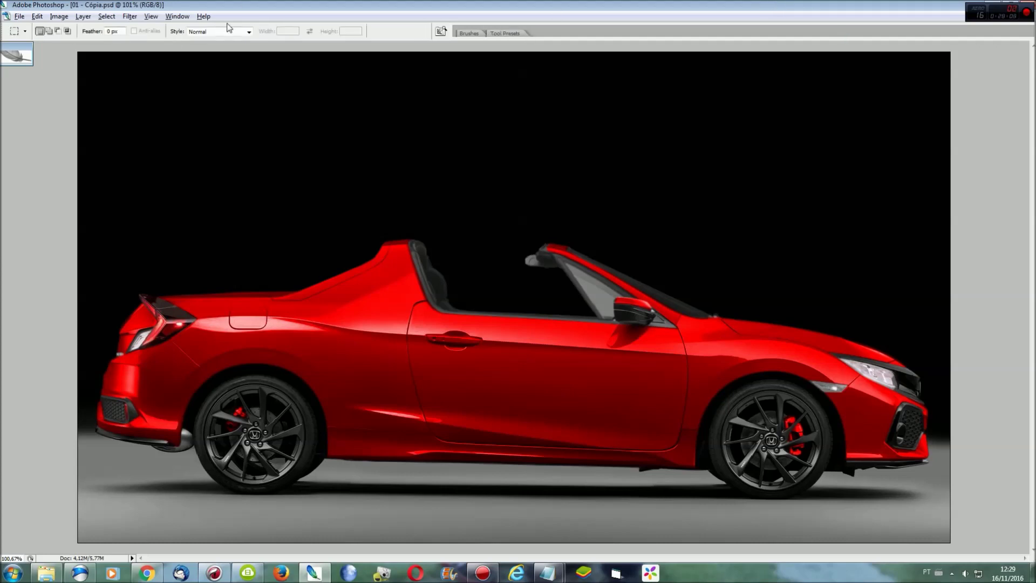
pyautogui.moveTo(78, 48); pyautogui.dragTo(953, 288)
pyautogui.press('t')
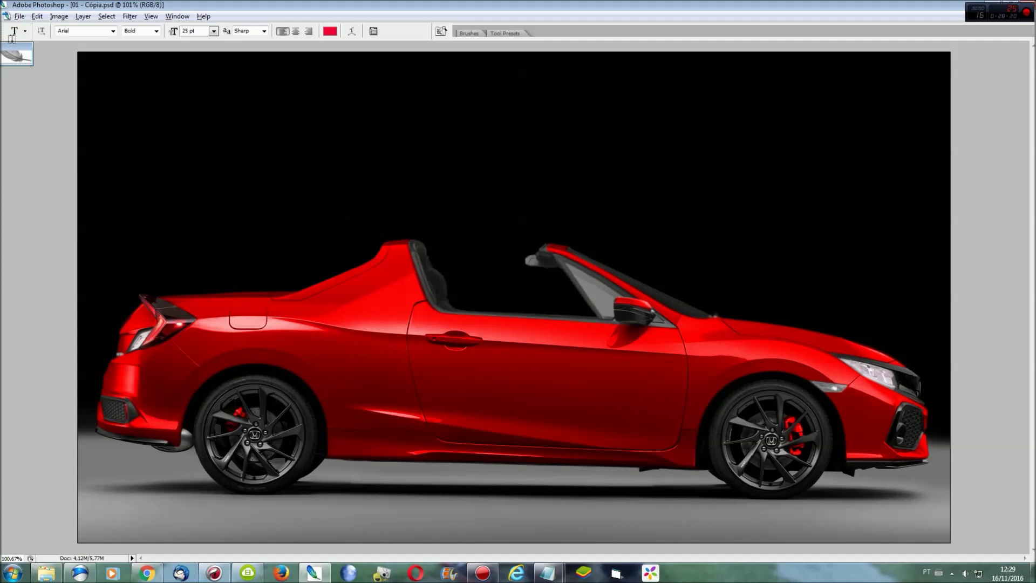
pyautogui.doubleClick(14, 47)
pyautogui.press('d')
pyautogui.press('x')
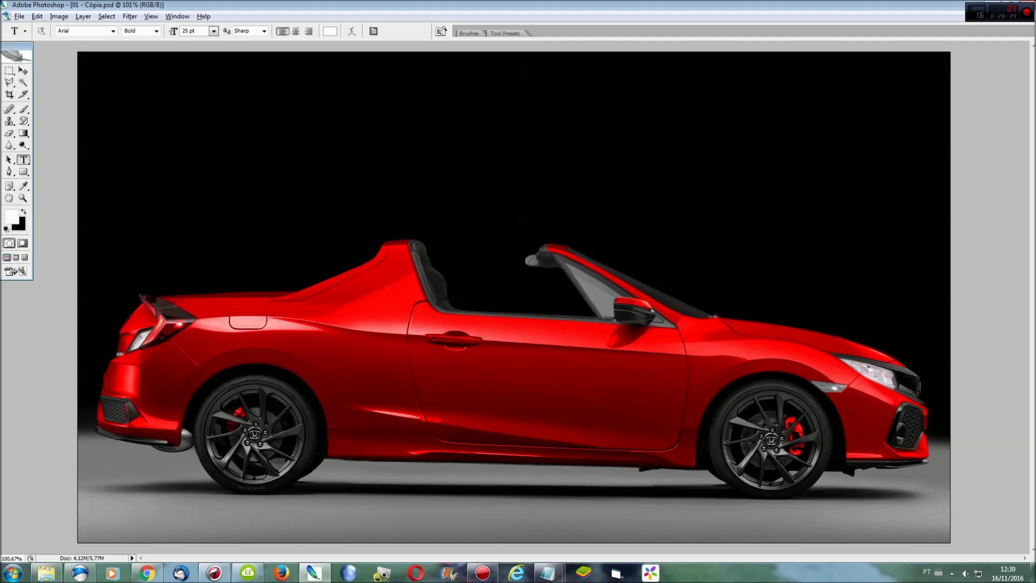
pyautogui.click(582, 421)
pyautogui.write('onathan ')
pyautogui.write('Machado')
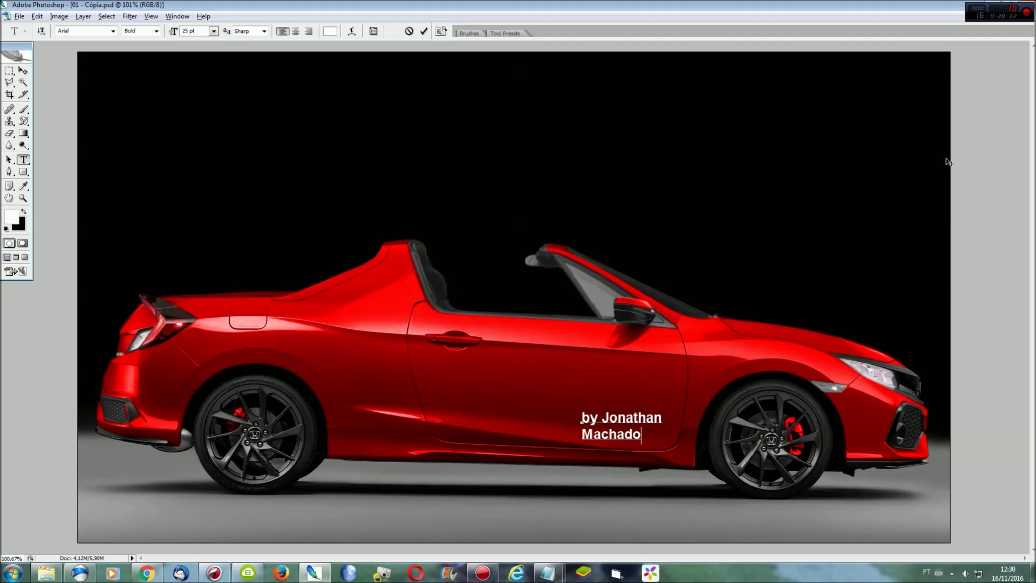
pyautogui.click(22, 70)
# - Shrink the signature beside the front wheel and raise Hue/Saturation saturation to +45
pyautogui.hotkey('ctrl', 't')
pyautogui.moveTo(665, 447)
pyautogui.mouseDown()
pyautogui.moveTo(656, 438)
pyautogui.moveTo(674, 447)
pyautogui.mouseUp()
pyautogui.press('Return')
pyautogui.hotkey('ctrl', 'u')
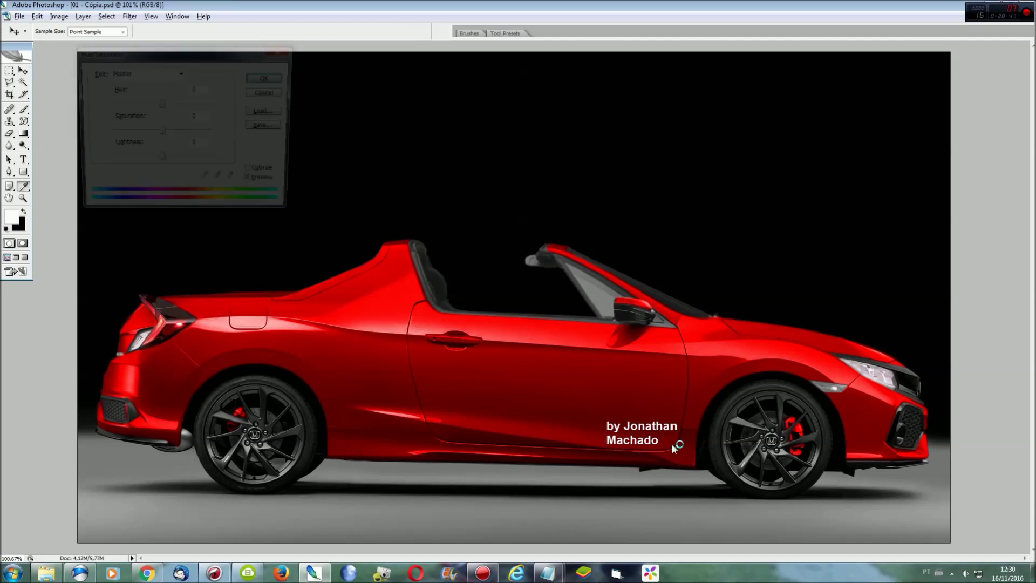
pyautogui.moveTo(160, 135); pyautogui.dragTo(185, 135)
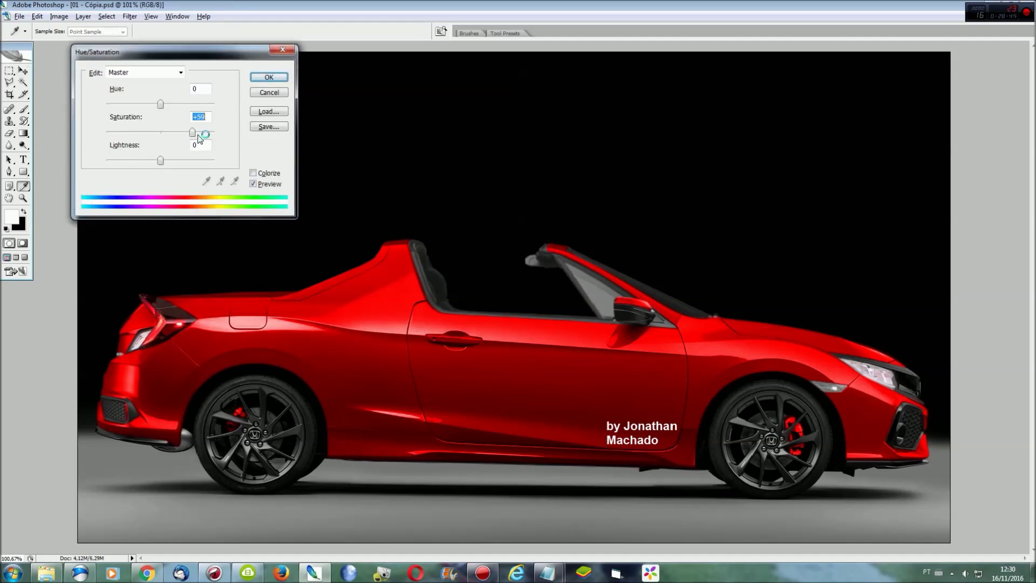